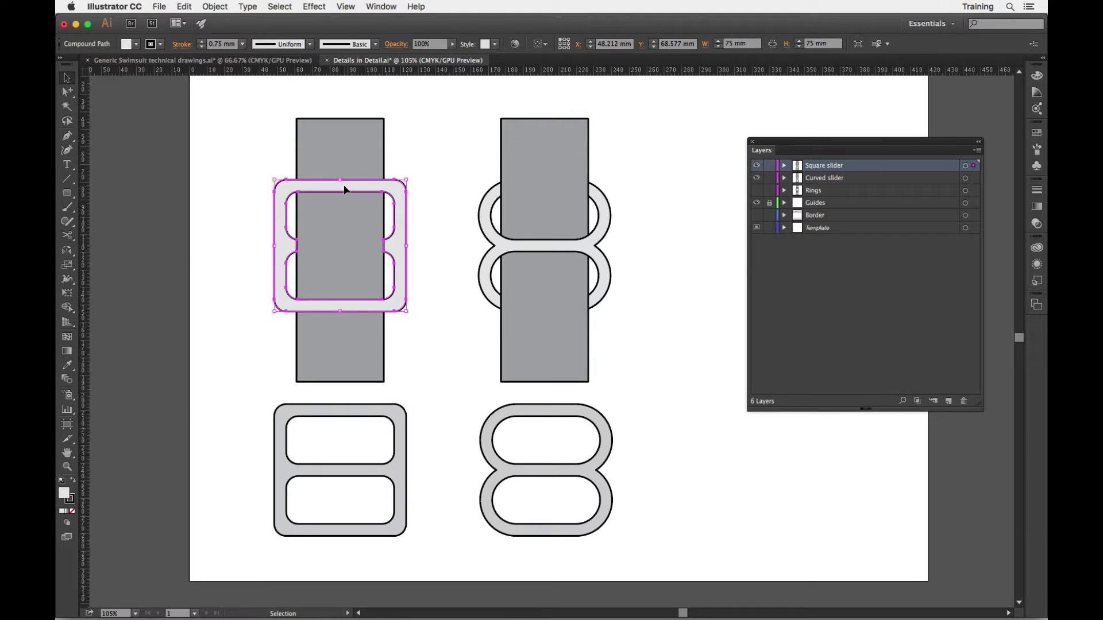
Step: Try moving the square slider's frame sideways off its strap, and undo the move
click(639, 228)
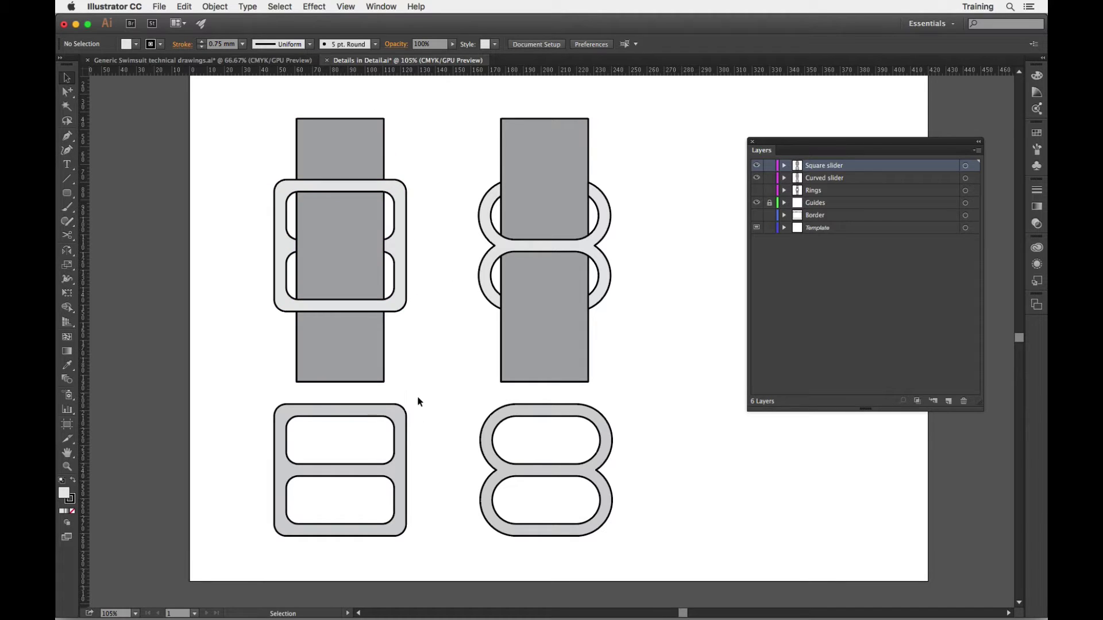
click(403, 439)
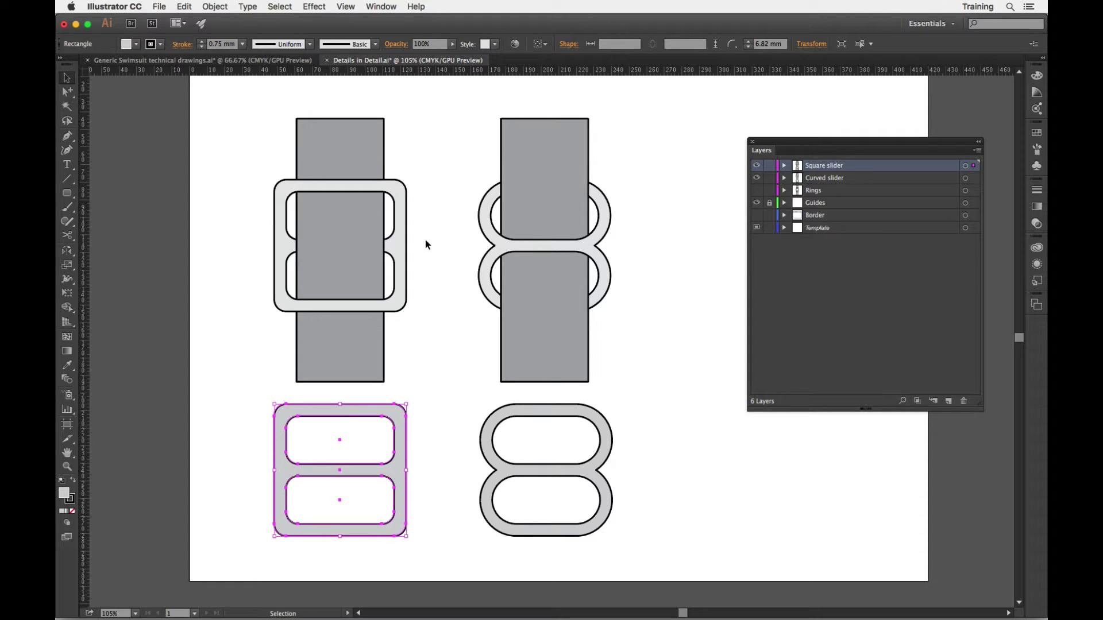
click(430, 272)
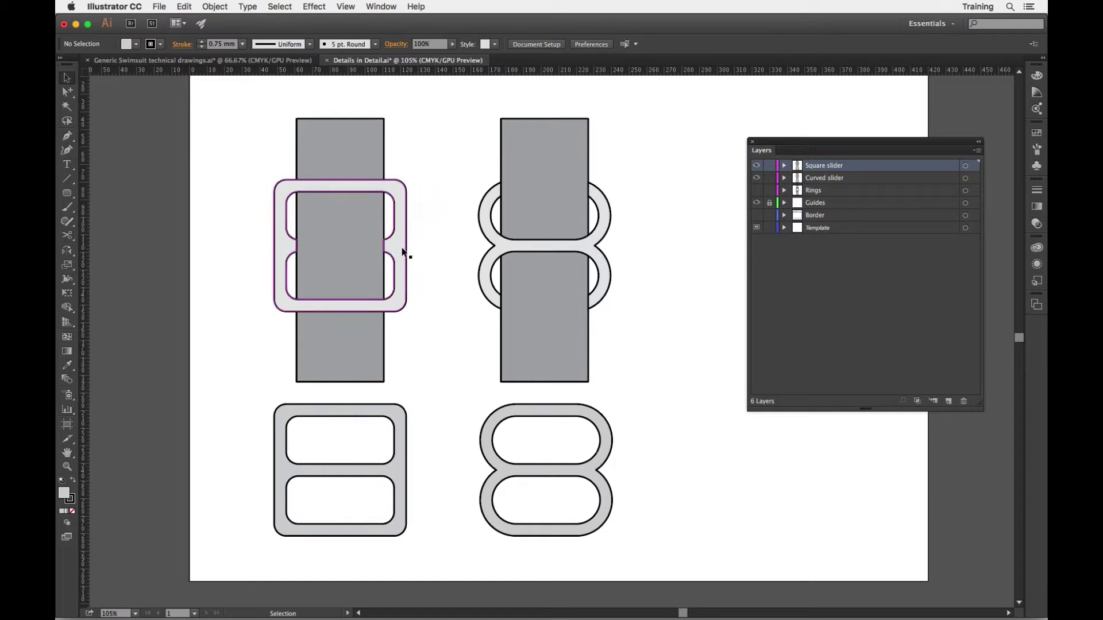
drag(400, 251, 439, 246)
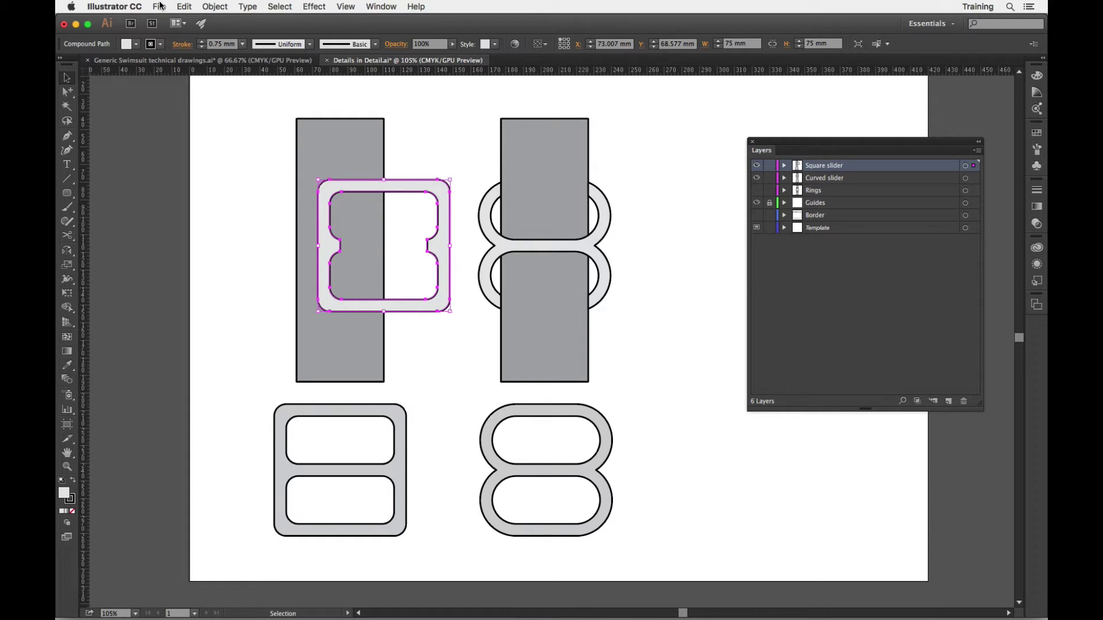
key(super+z)
Step: Try moving the curved slider's frame sideways off its strap, undo the move and clear the selection
click(605, 227)
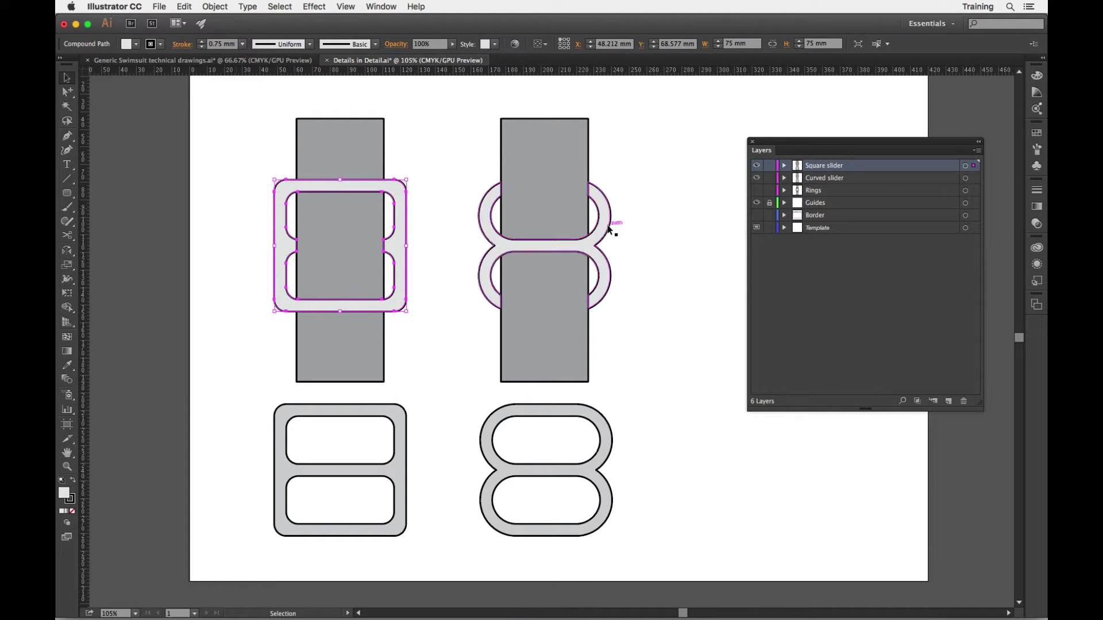
key(a)
click(604, 227)
drag(604, 227, 692, 227)
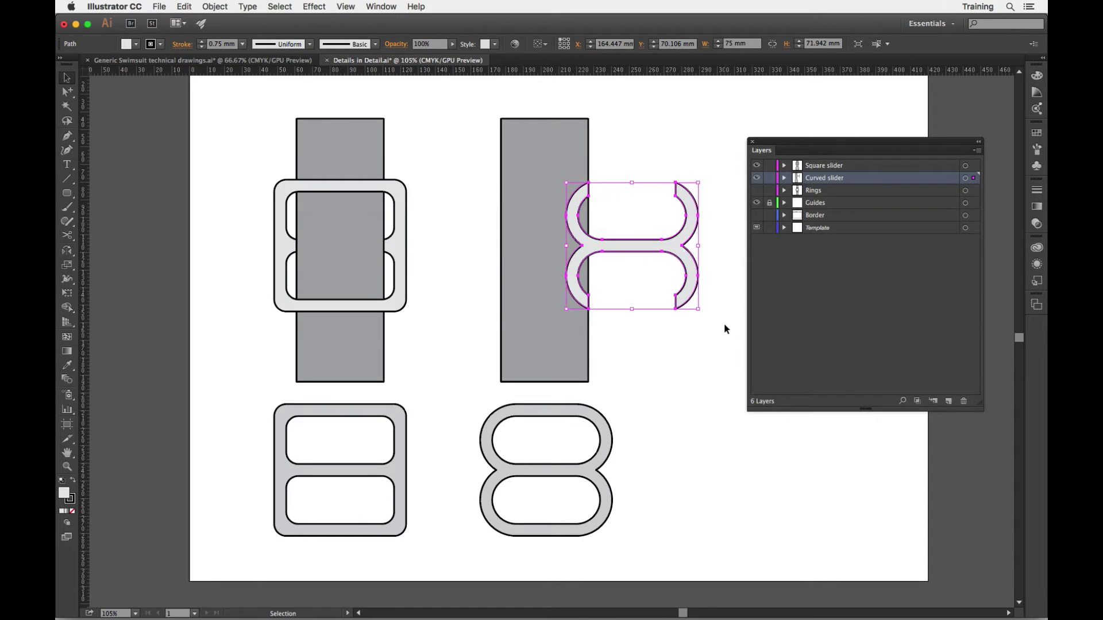
key(super+z)
key(v)
click(696, 257)
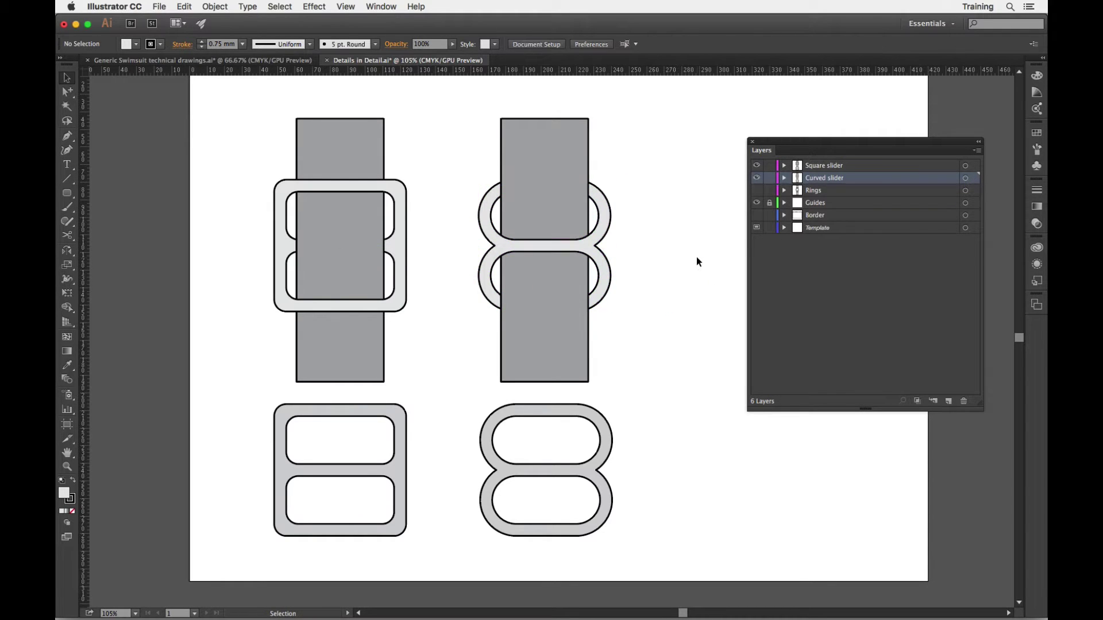
Step: Hide the Curved slider and Square slider layers and create a new layer named Adjusters above them
click(757, 179)
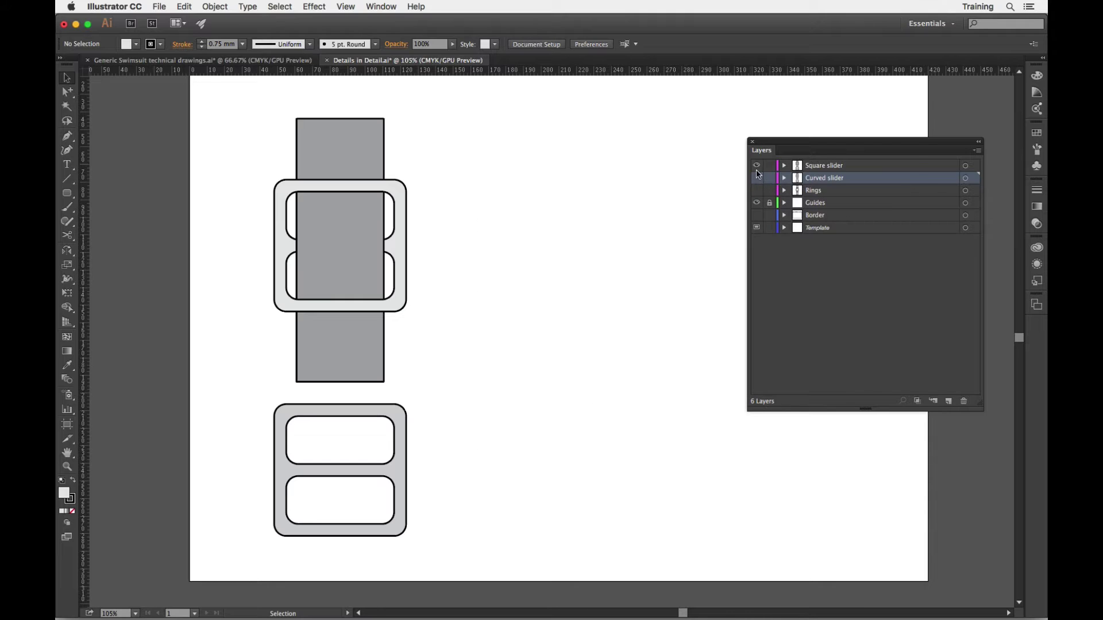
click(756, 168)
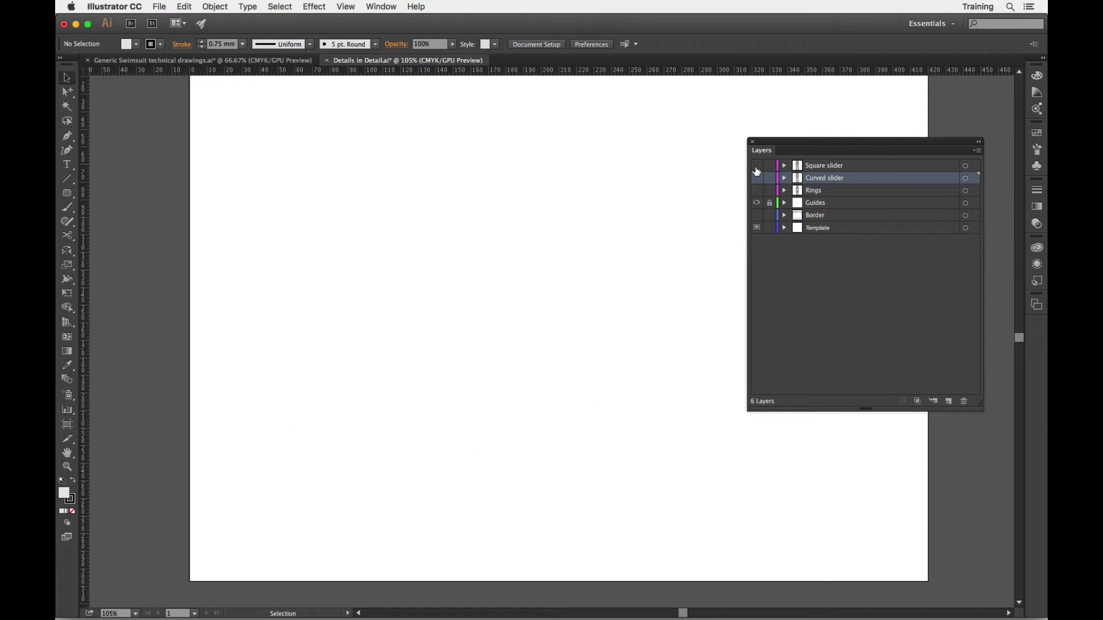
click(820, 170)
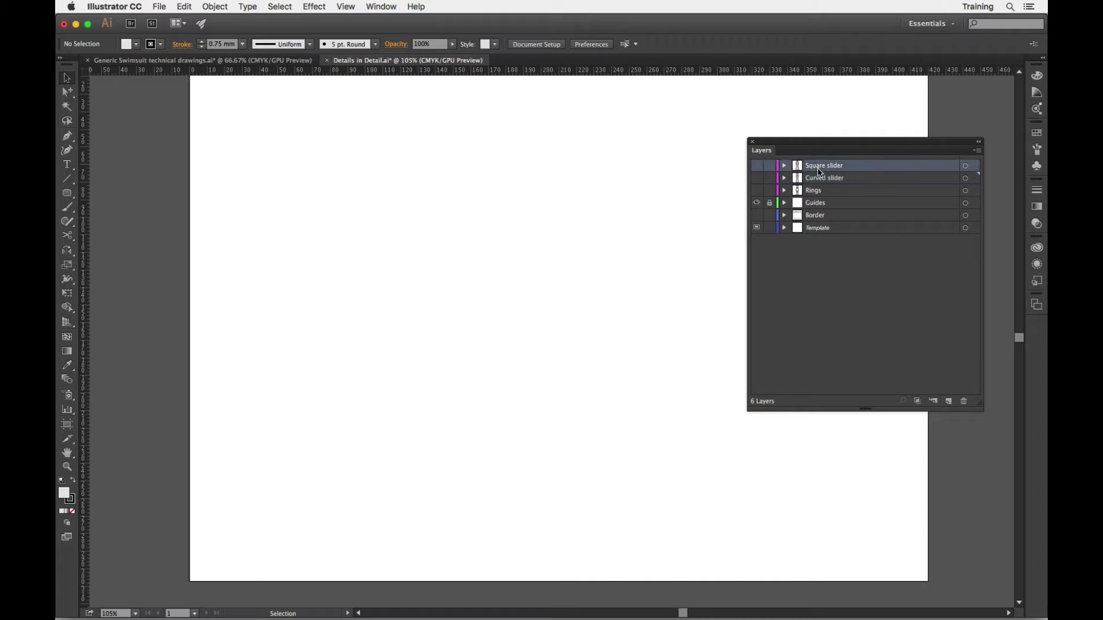
click(948, 403)
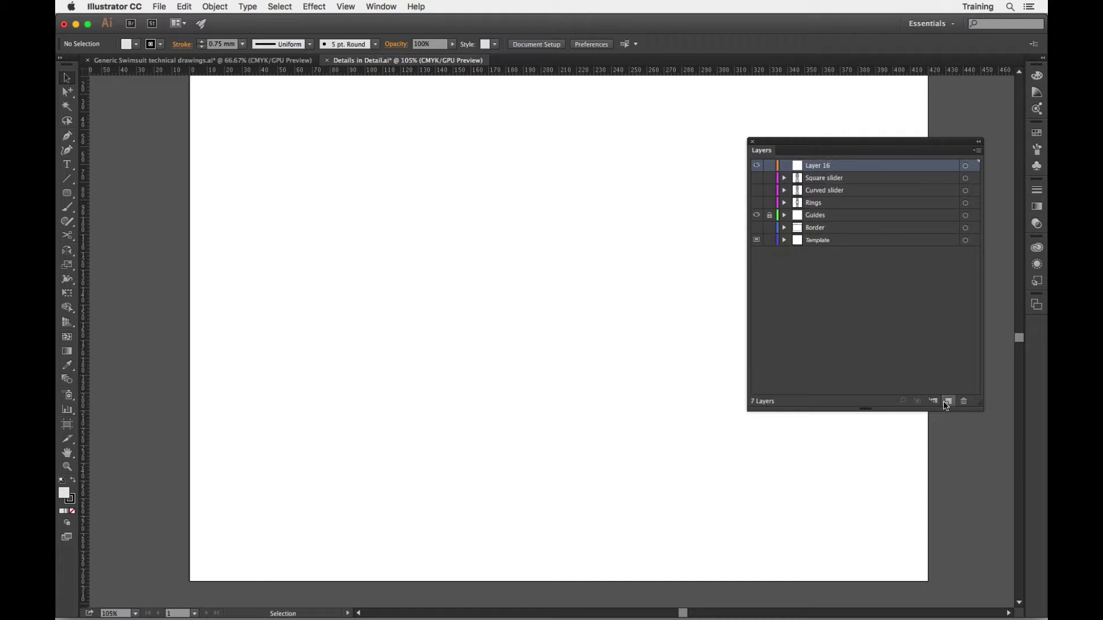
double_click(829, 167)
text(Ad)
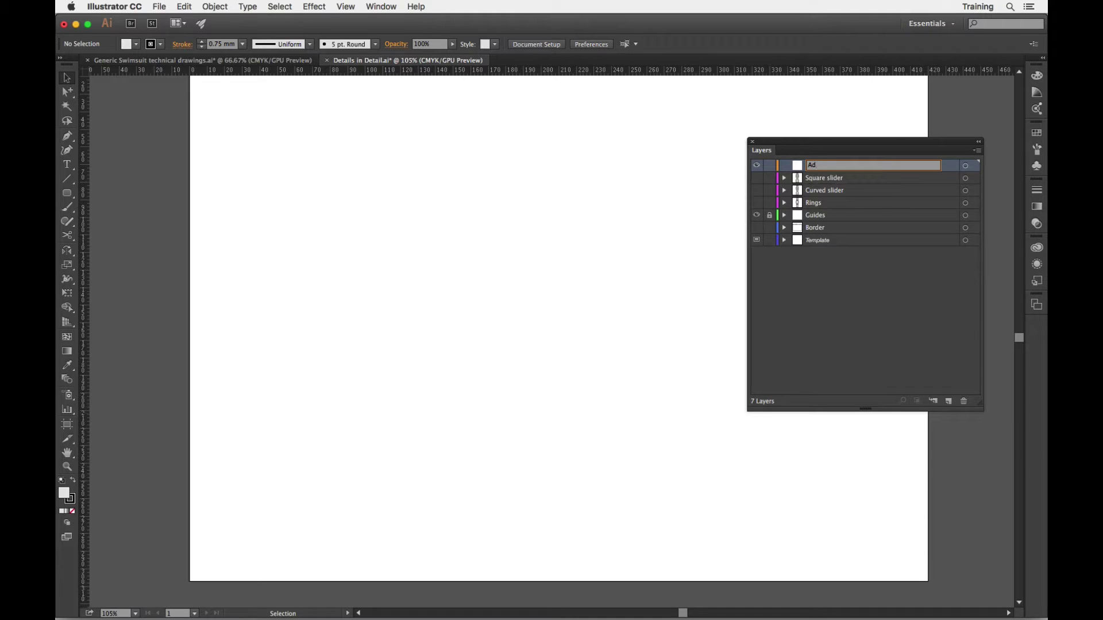
text(justers)
key(Return)
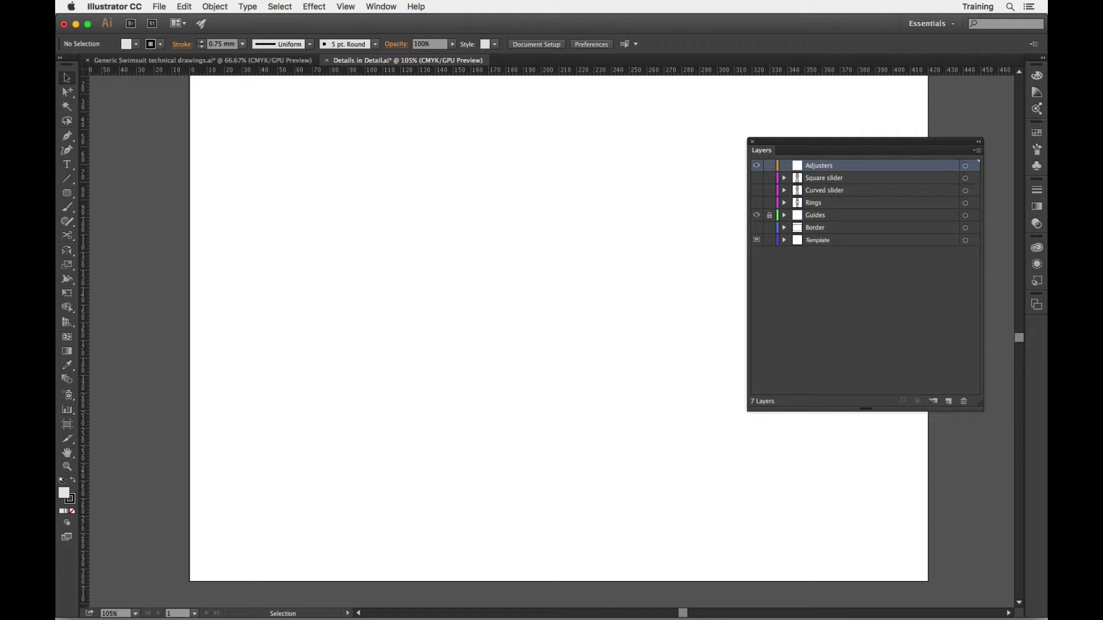
Step: Draw a freehand rounded rectangle about 93 mm wide and 64 mm high on the empty artboard, and delete it
click(67, 194)
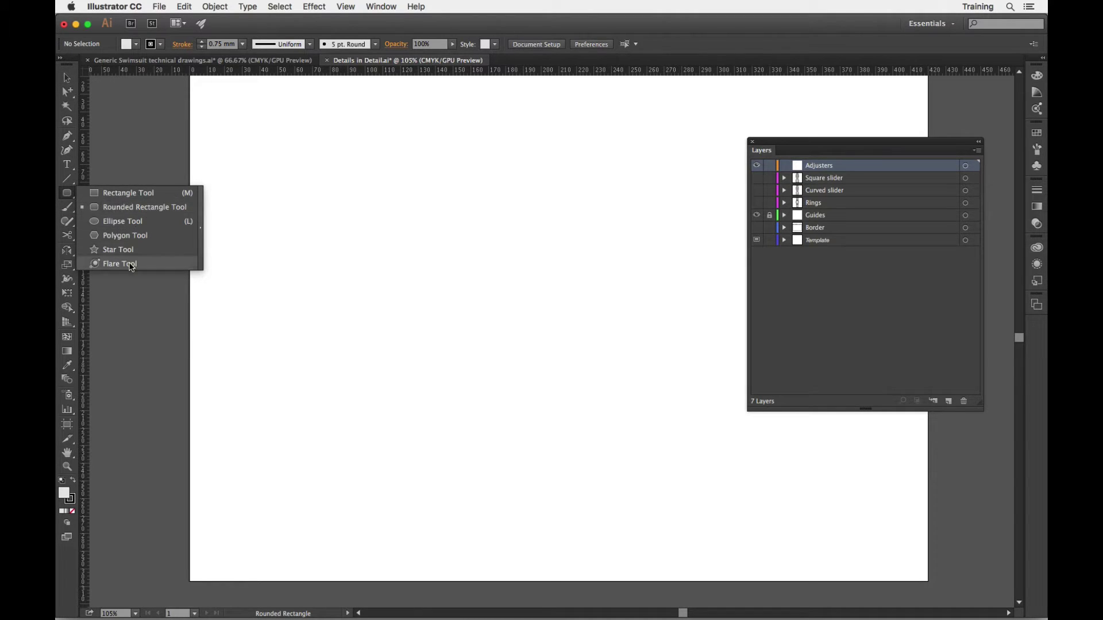
click(138, 207)
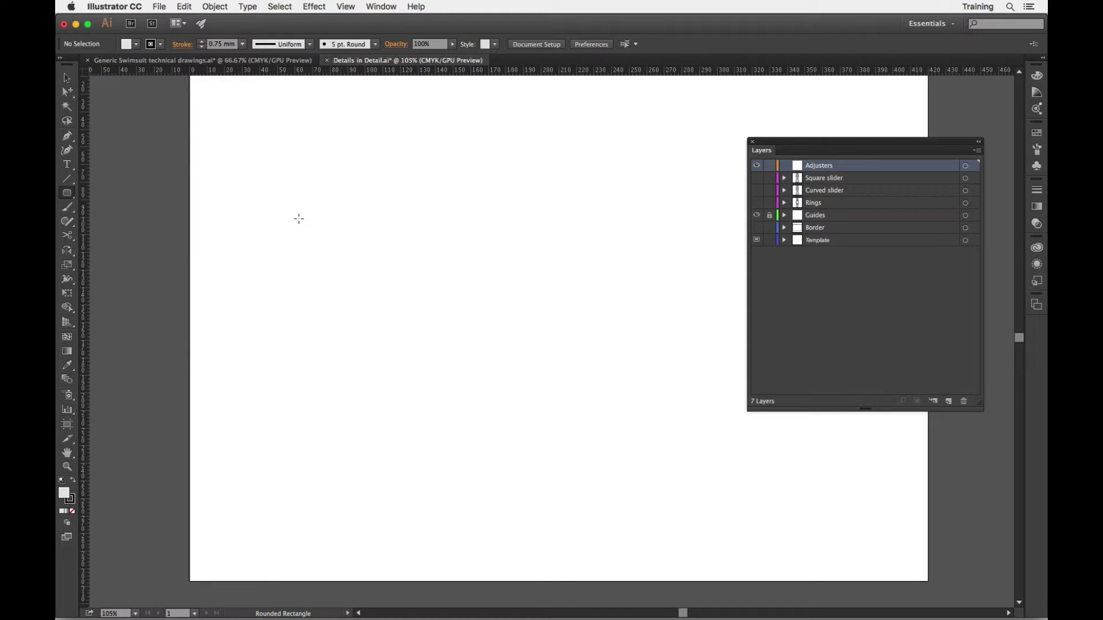
drag(298, 219, 464, 332)
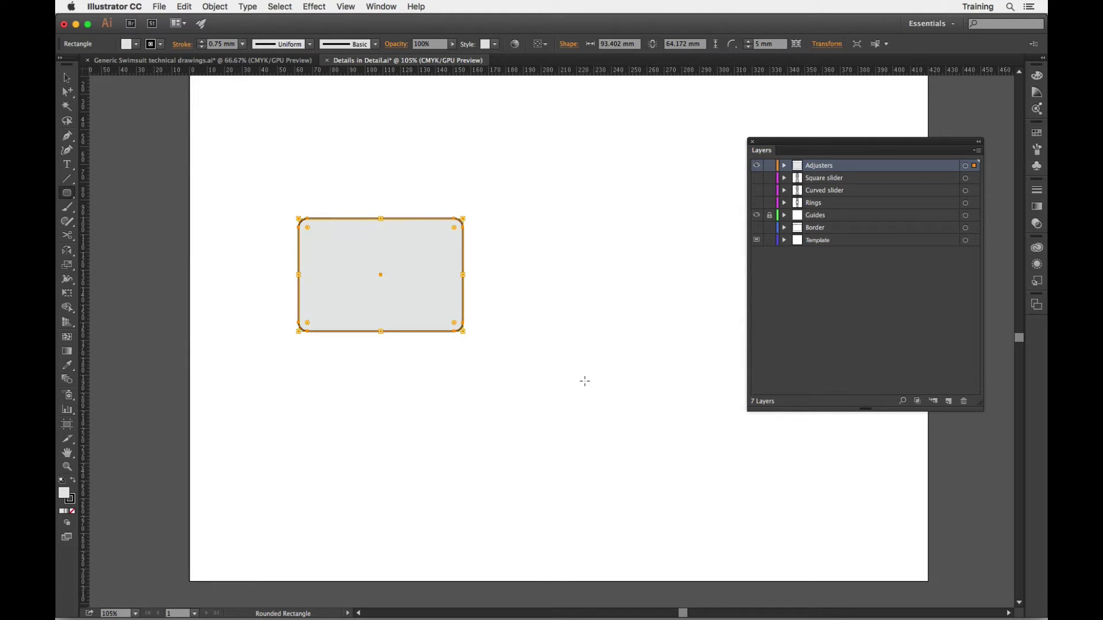
key(Delete)
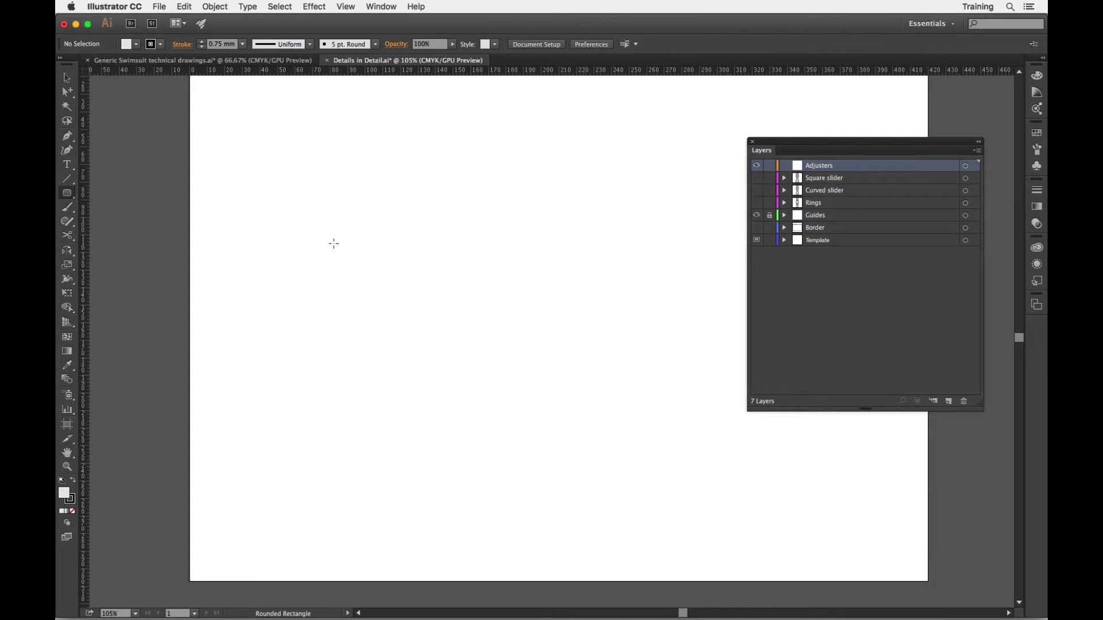
Step: Create a rounded rectangle exactly 25 mm wide and 10 mm high with a 5 mm corner radius, and deselect it
click(349, 229)
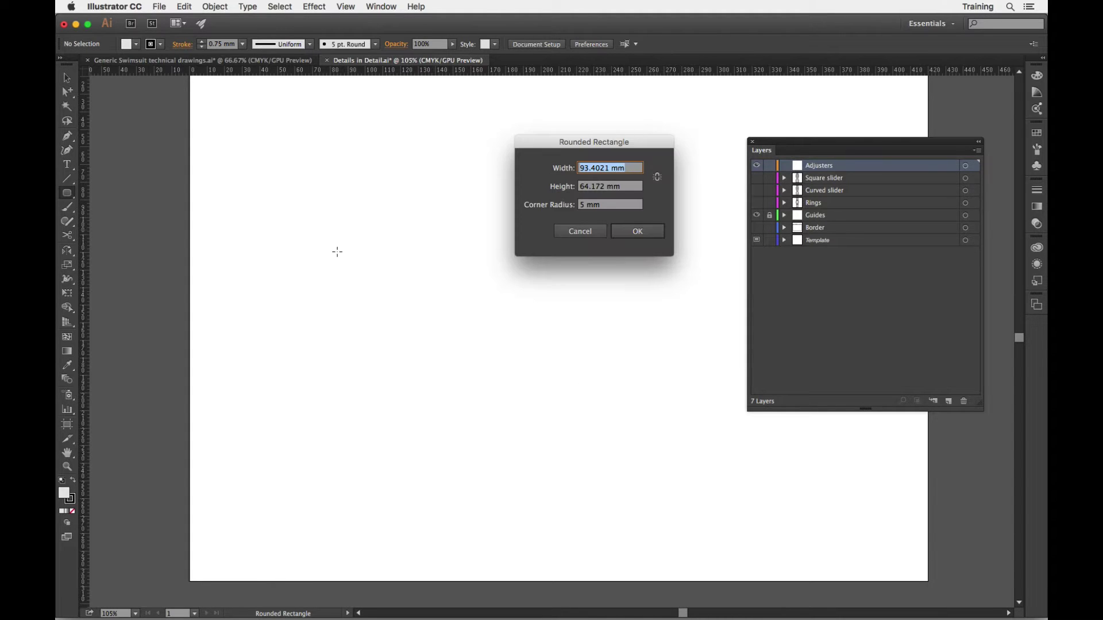
drag(576, 152, 569, 156)
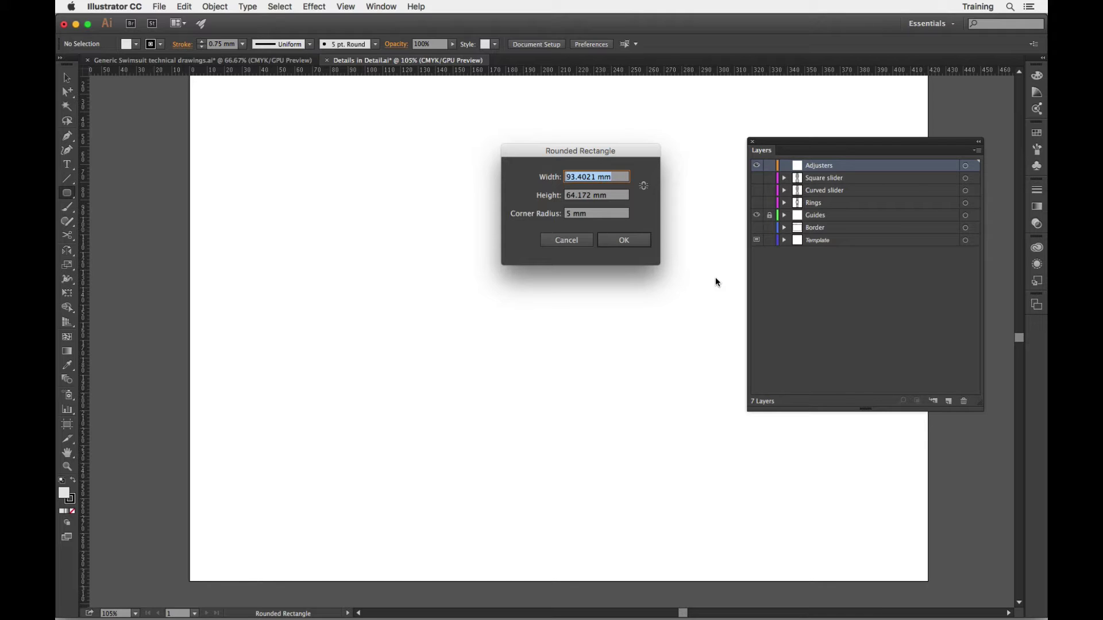
text(25)
double_click(623, 197)
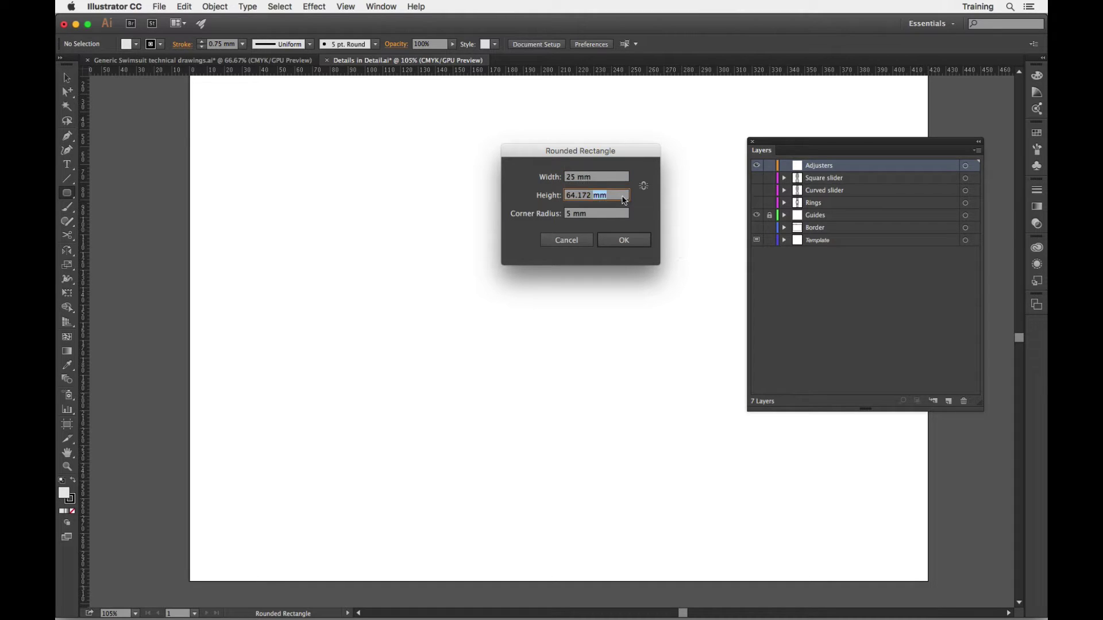
triple_click(623, 197)
text(10)
click(632, 245)
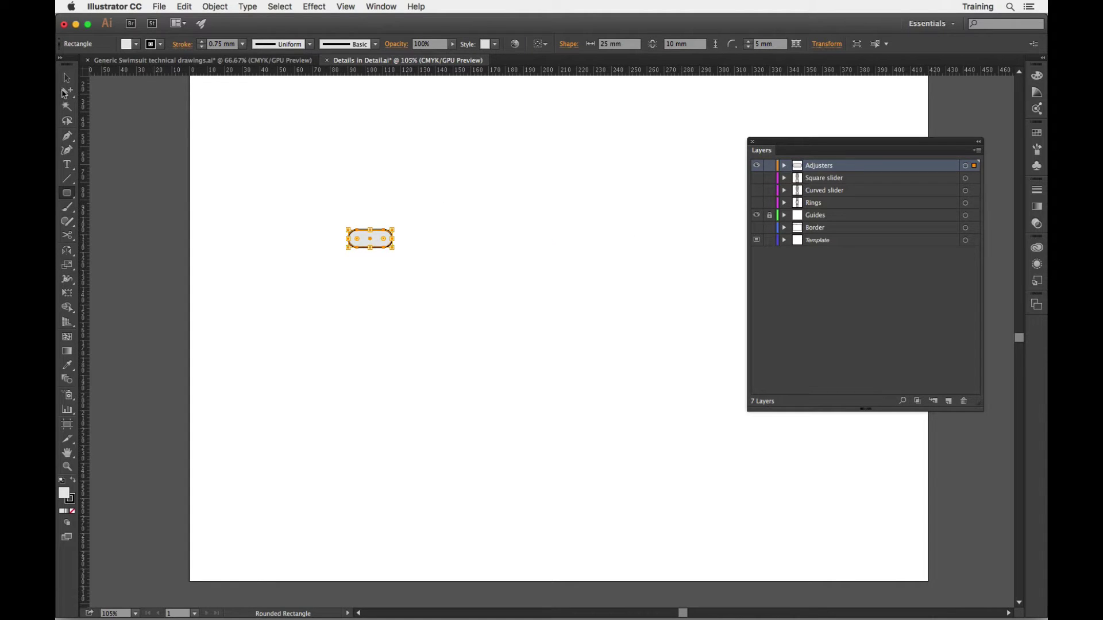
click(67, 82)
click(223, 183)
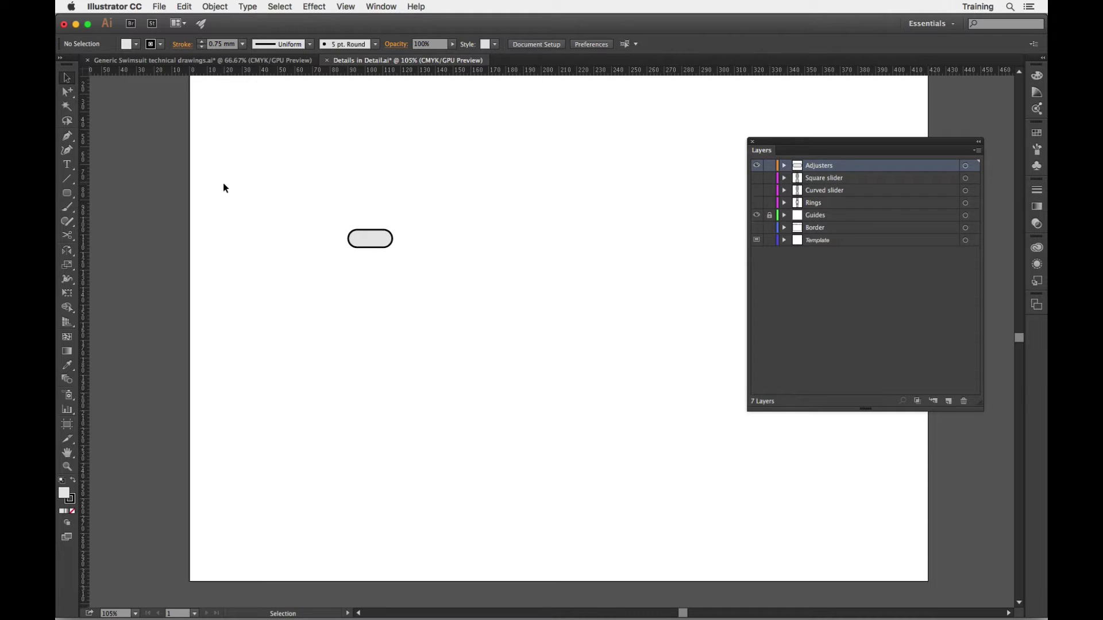
Step: Select the small rounded rectangle and show the floating Transform settings beside it
scroll(313, 210, up, 3)
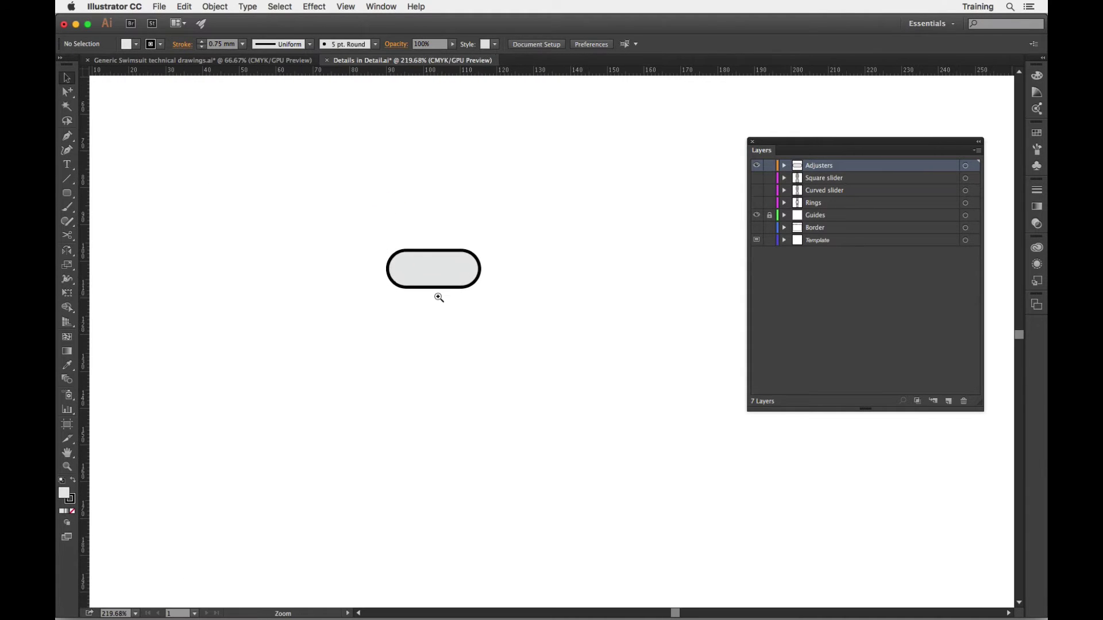
click(446, 282)
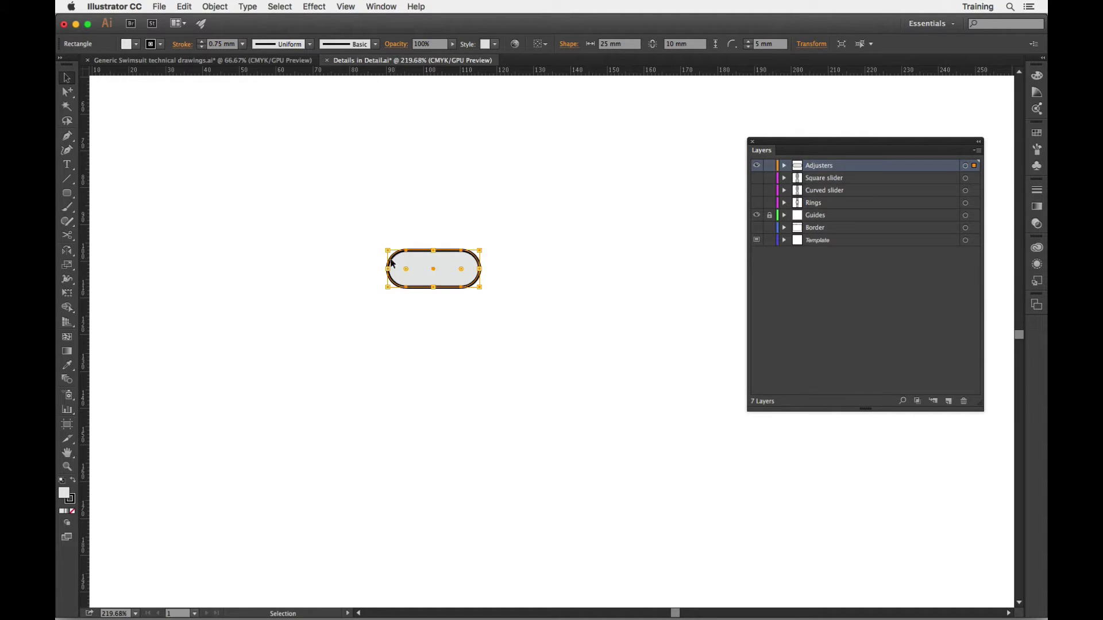
click(527, 301)
click(424, 266)
click(386, 7)
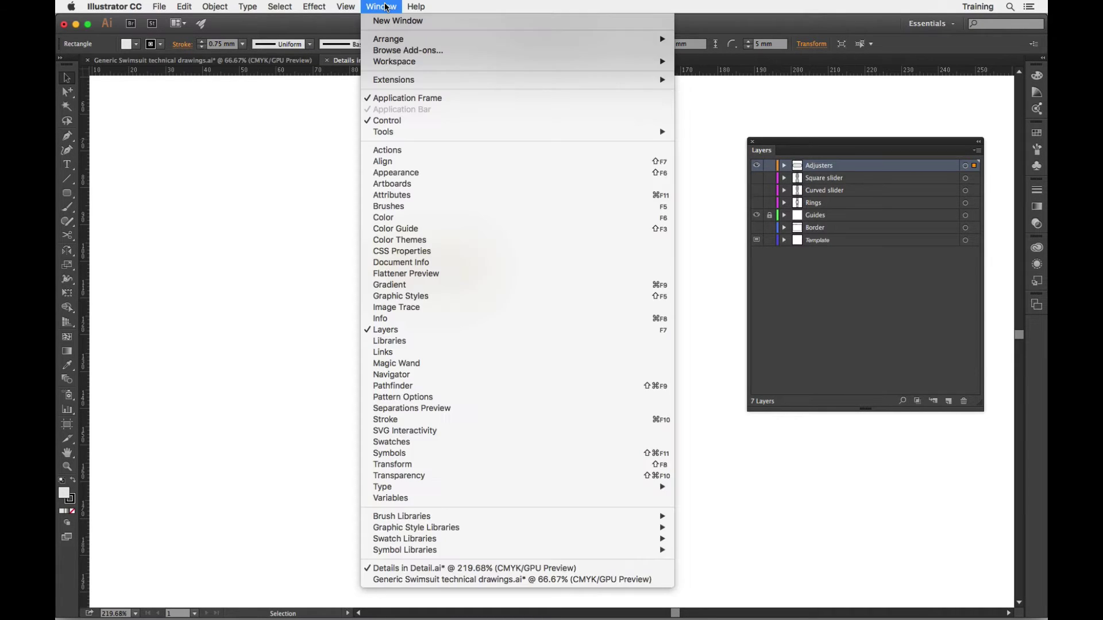
click(432, 465)
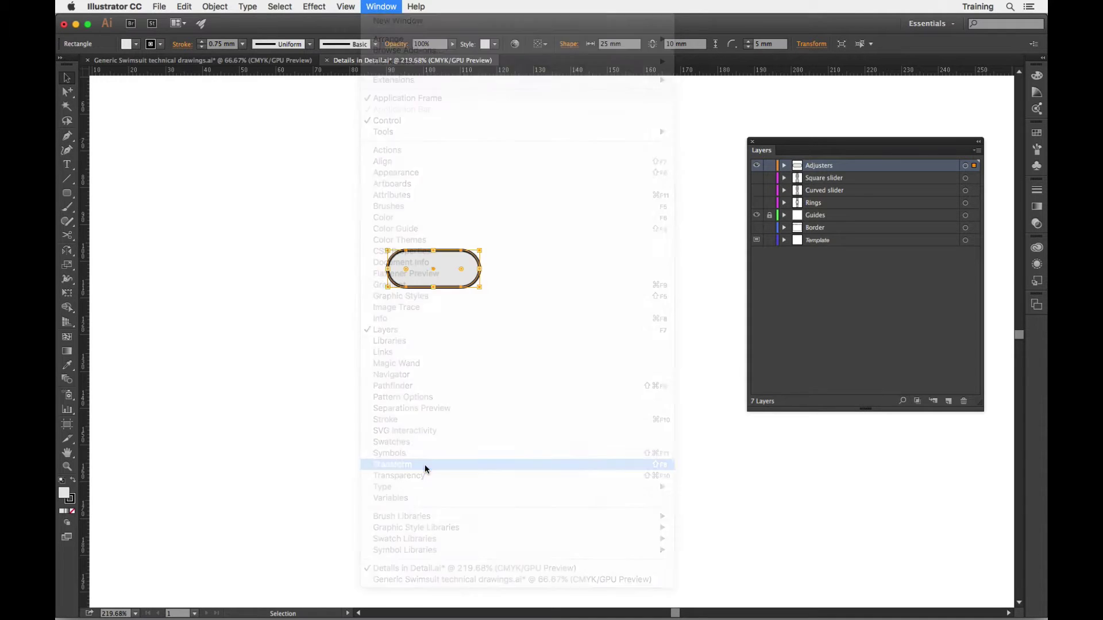
drag(218, 147, 260, 159)
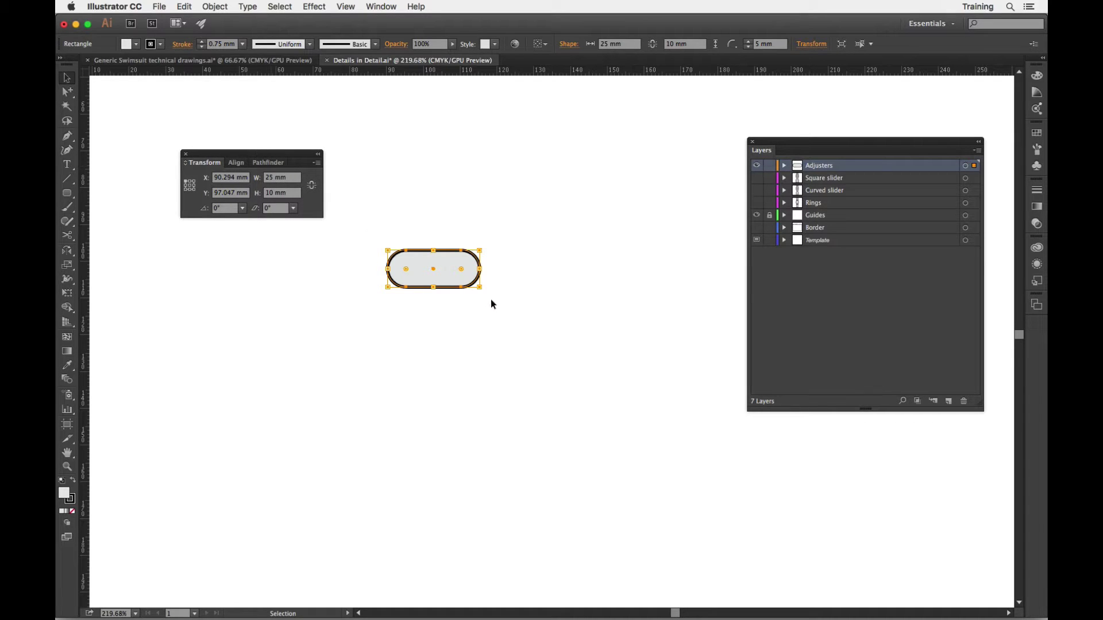
click(820, 48)
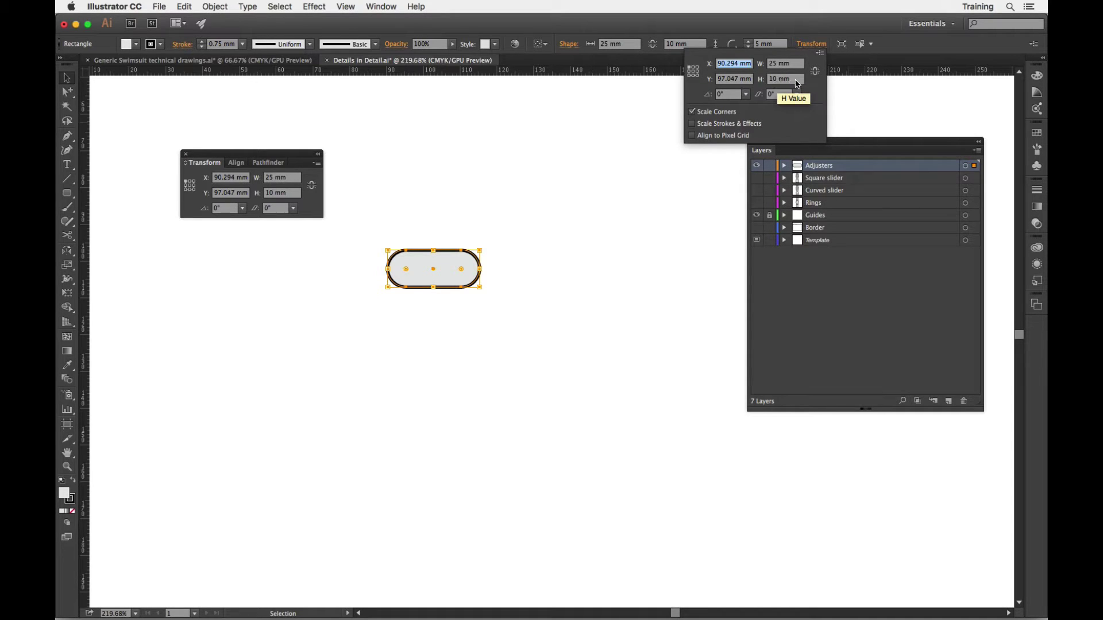
click(815, 48)
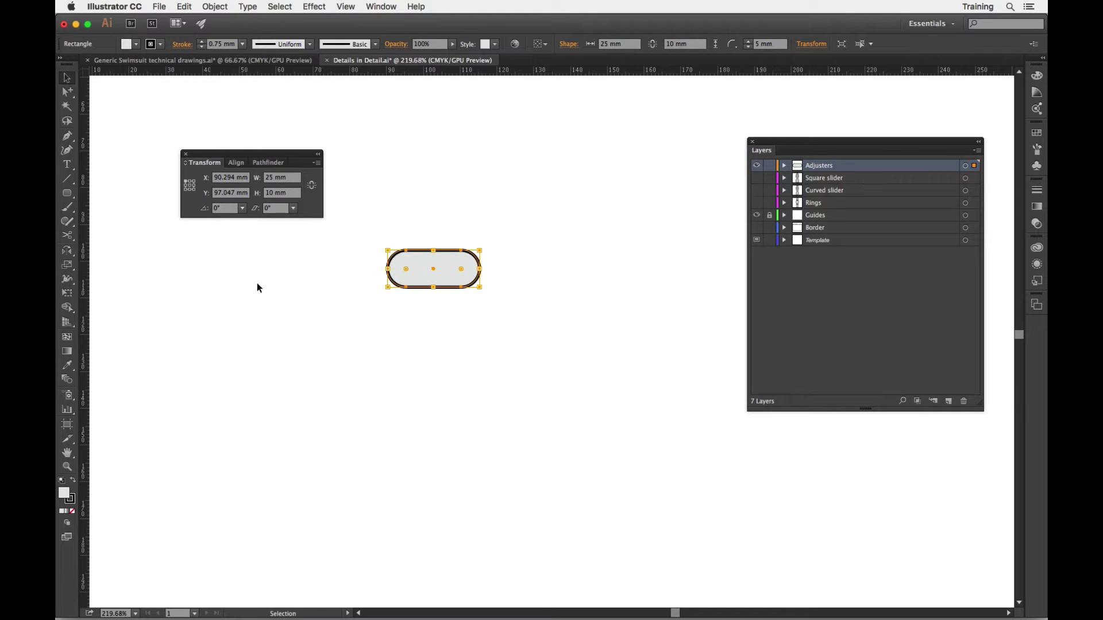
Step: Set the transform reference point to the shape's upper-left corner and position the rounded rectangle at X 100 mm, Y 100 mm
click(193, 189)
click(190, 186)
scroll(423, 273, right, 1)
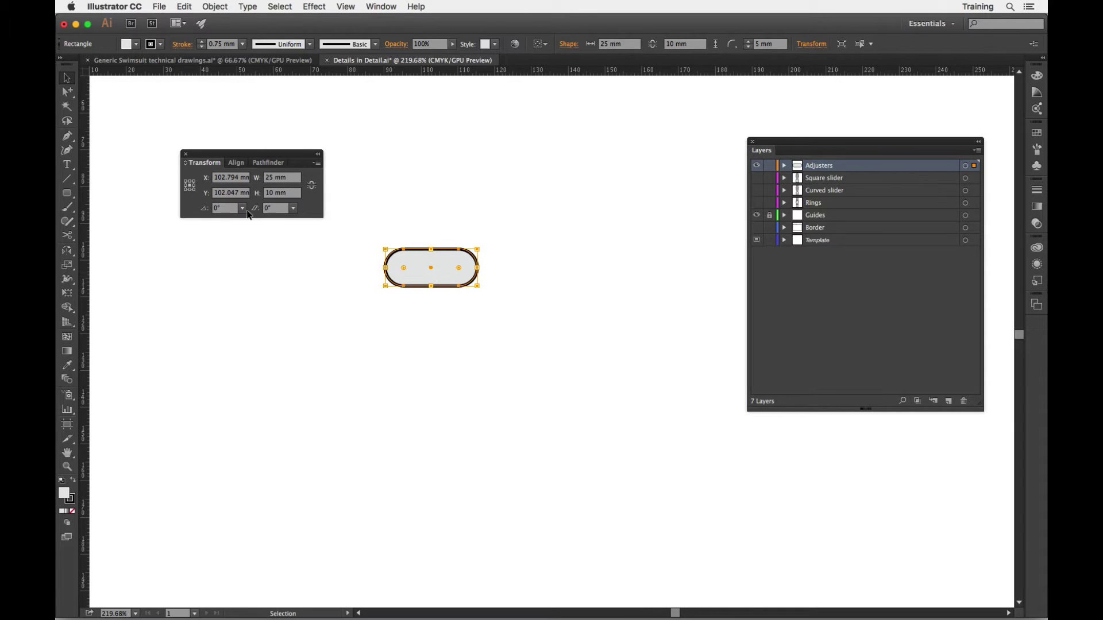
click(185, 181)
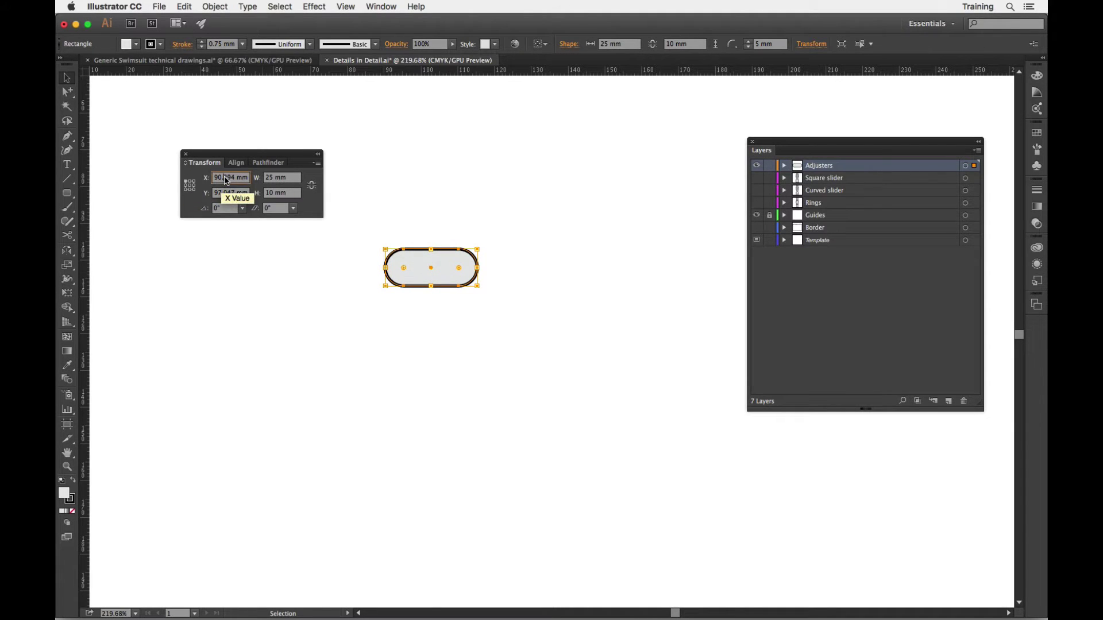
text(100)
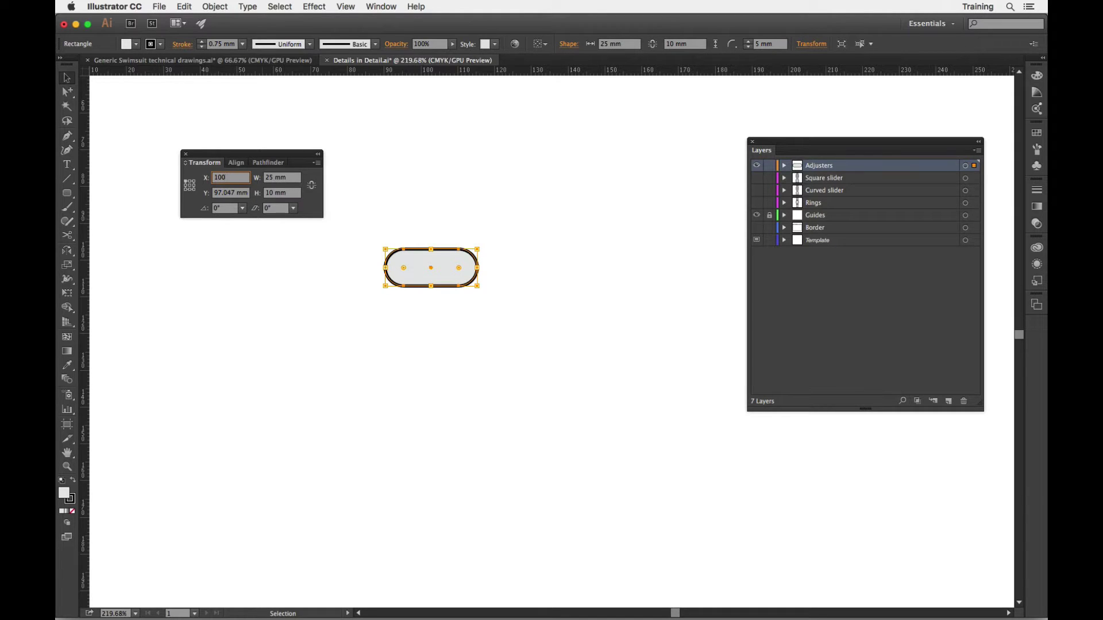
key(Tab)
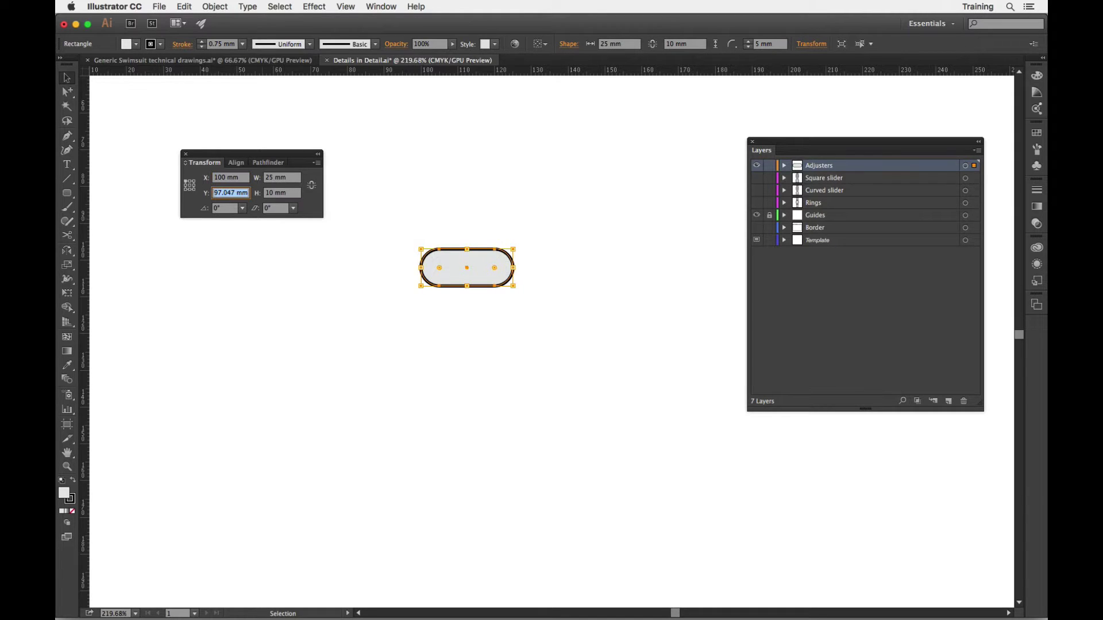
text(100)
key(Return)
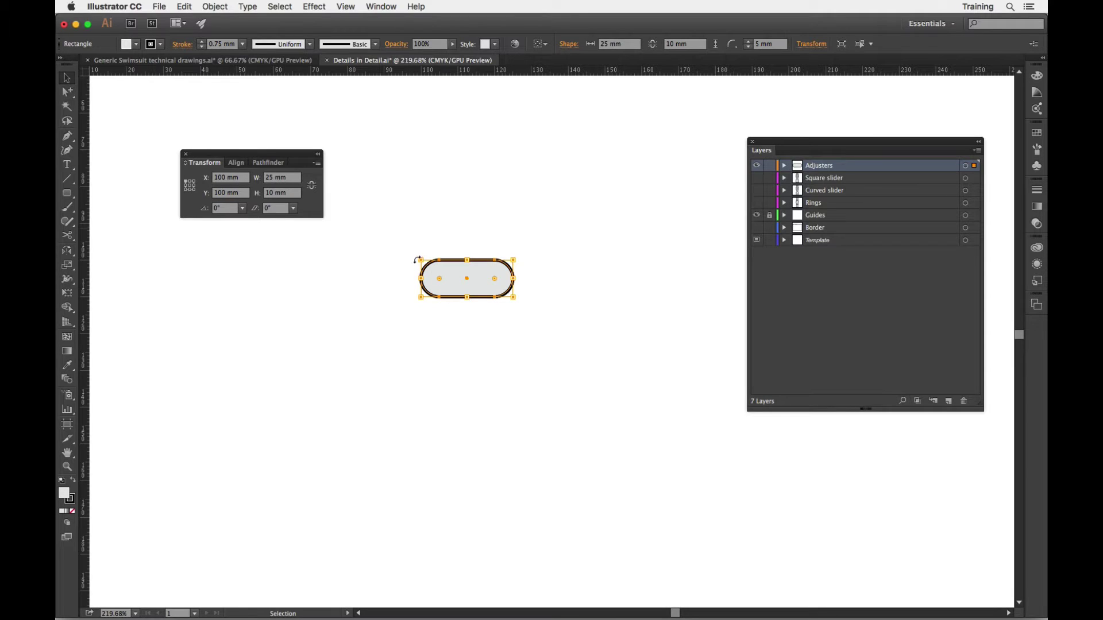
Step: Increase the rounded rectangle's width to 28 mm
click(291, 177)
key(Up)
key(Up)
key(Up)
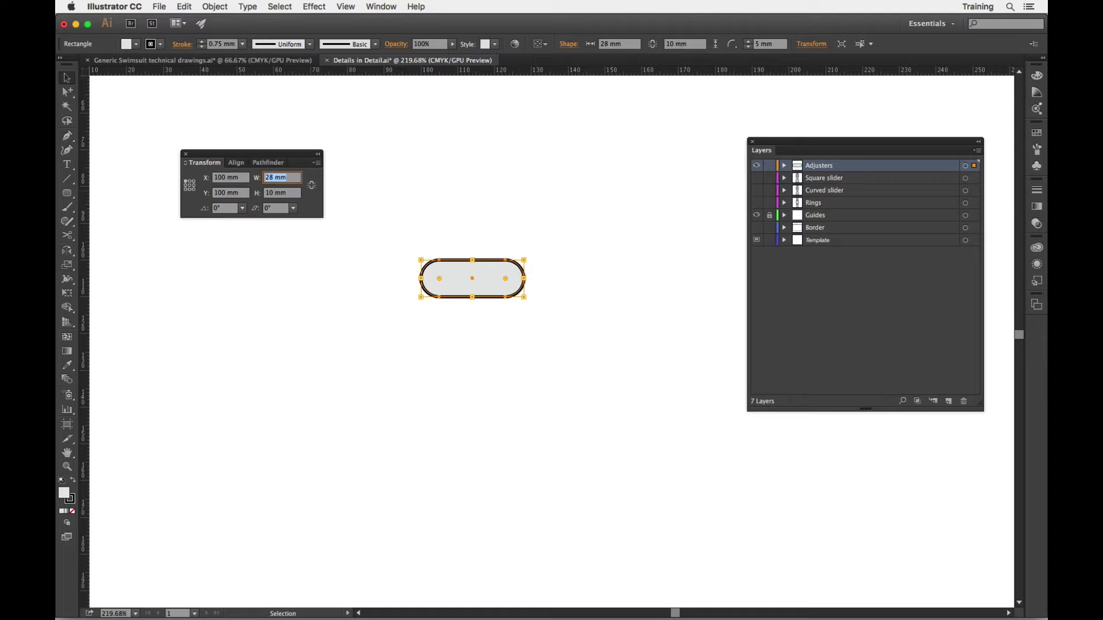
Step: Step the rounded rectangle's width up to 30 mm and back down to 25 mm
key(Up)
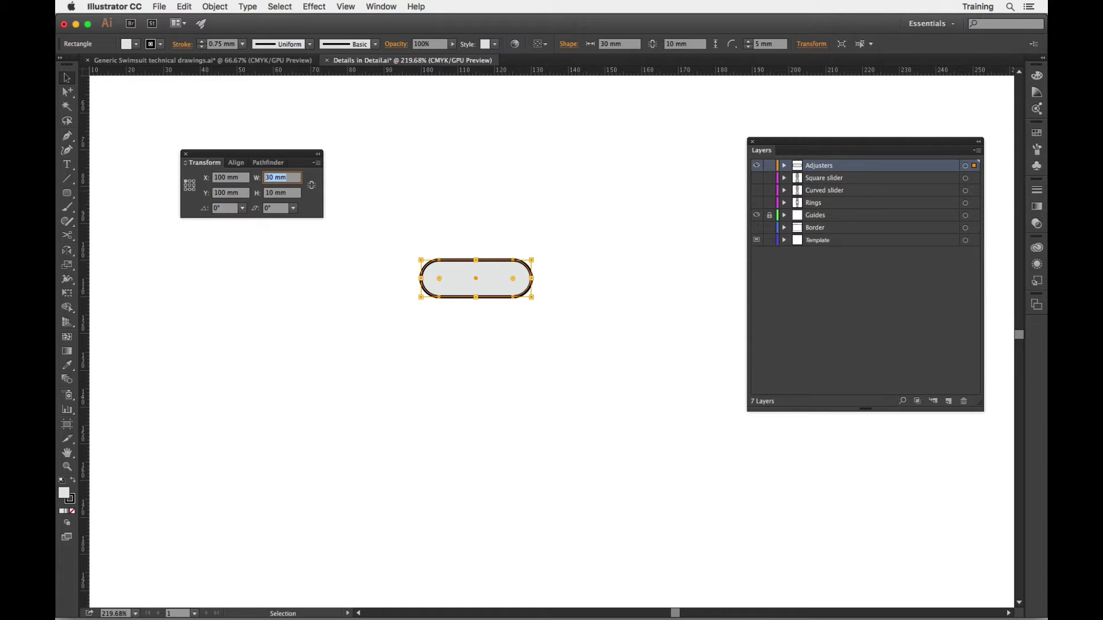
key(Down)
key(Down)
key(Down)
key(Down)
key(Down)
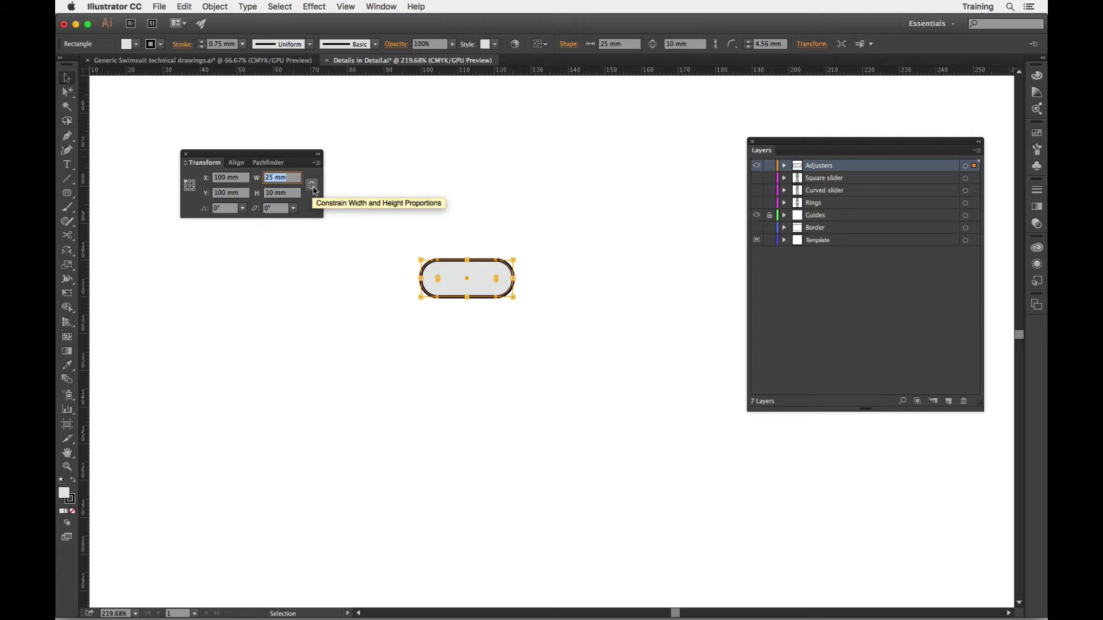
Step: Constrain the rounded rectangle's width and height proportions and scale it up to 17 mm high
key(Tab)
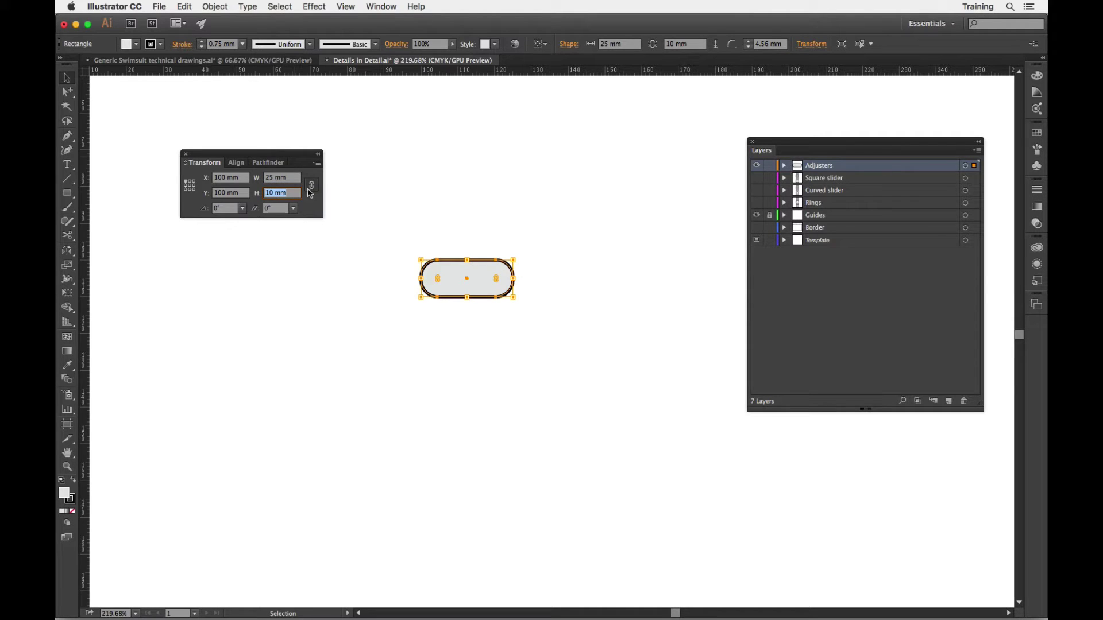
click(314, 186)
key(Up)
key(Up)
key(Up)
key(Up)
key(Up)
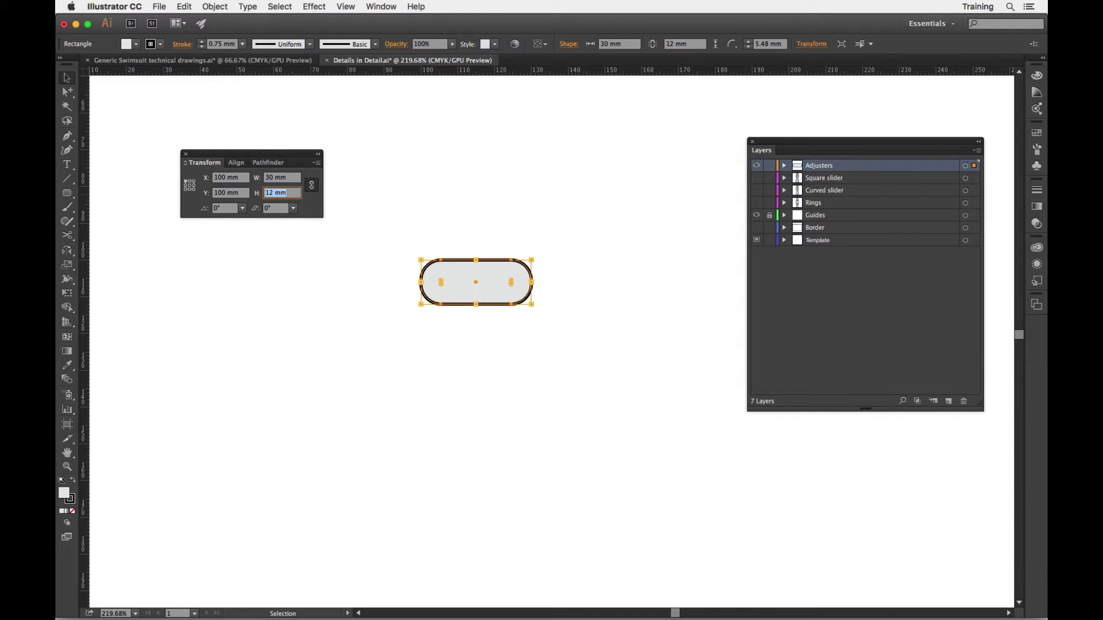
key(Up)
key(Up)
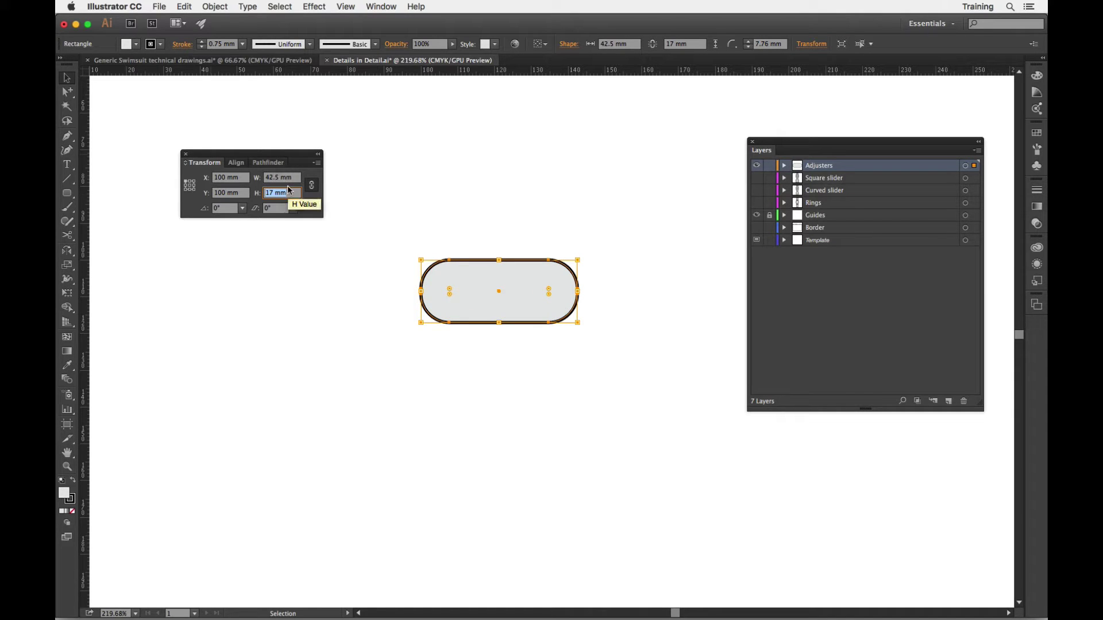
Step: Scale the rounded rectangle proportionally back down to 10 mm high and turn off the width and height constraint
key(Down)
key(Down)
key(Down)
key(Down)
key(Down)
key(Down)
key(Down)
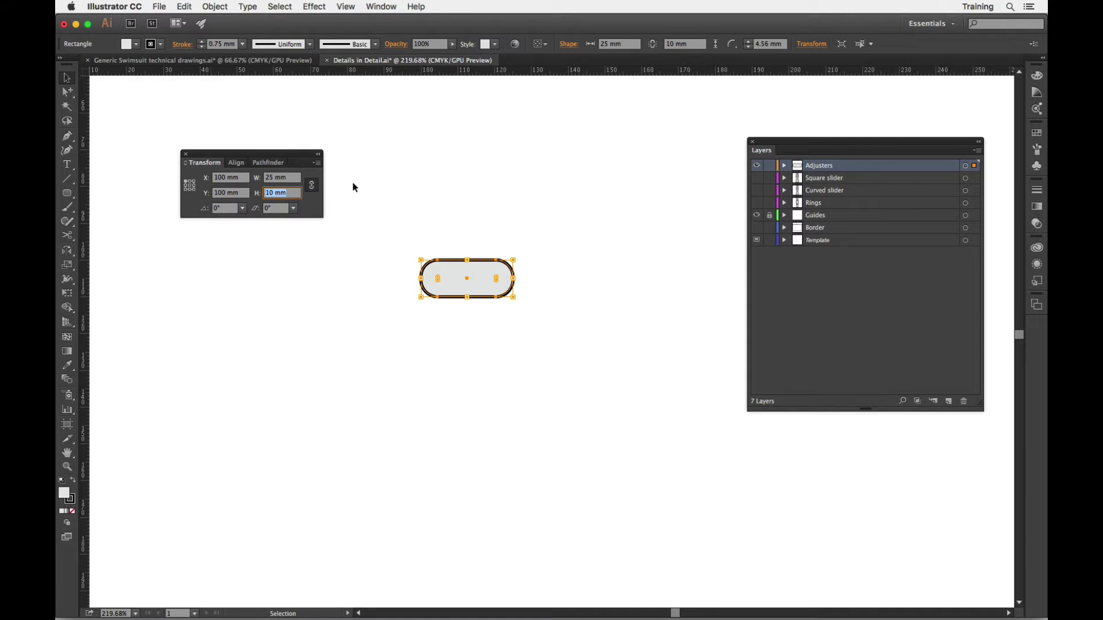
click(312, 189)
Step: Expand the Transform settings fully to show the rectangle properties, corner radii and scaling options
click(186, 164)
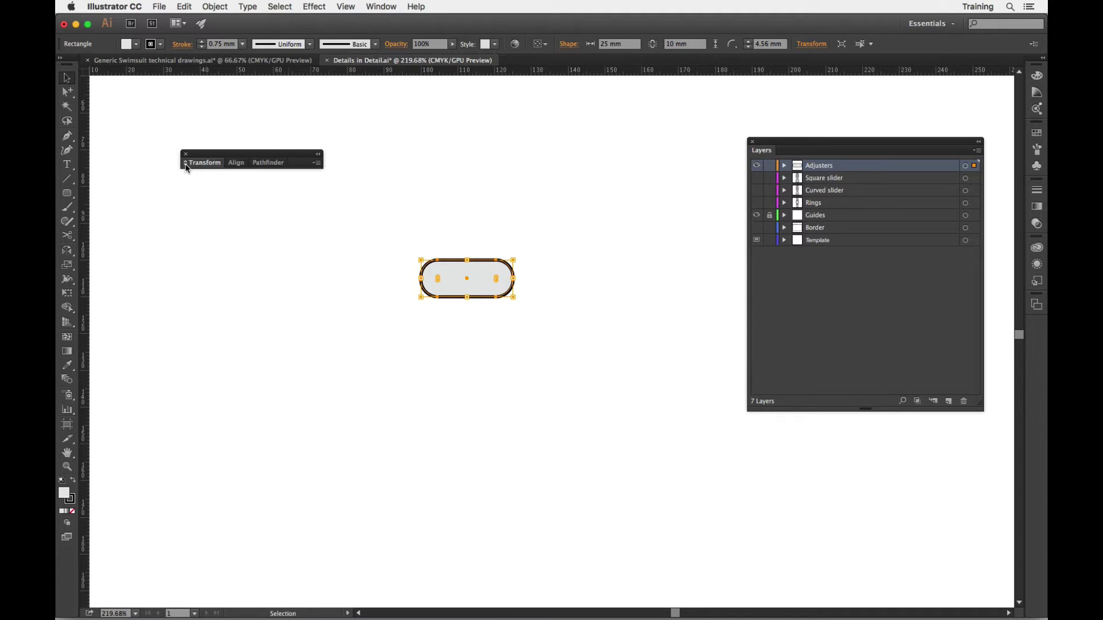
click(186, 164)
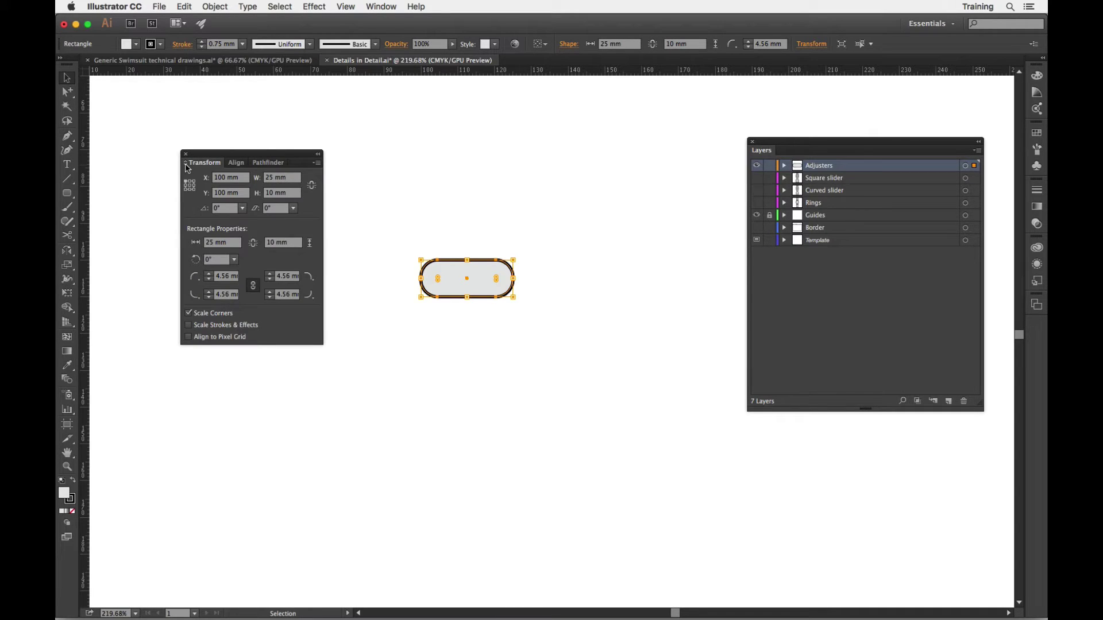
click(186, 164)
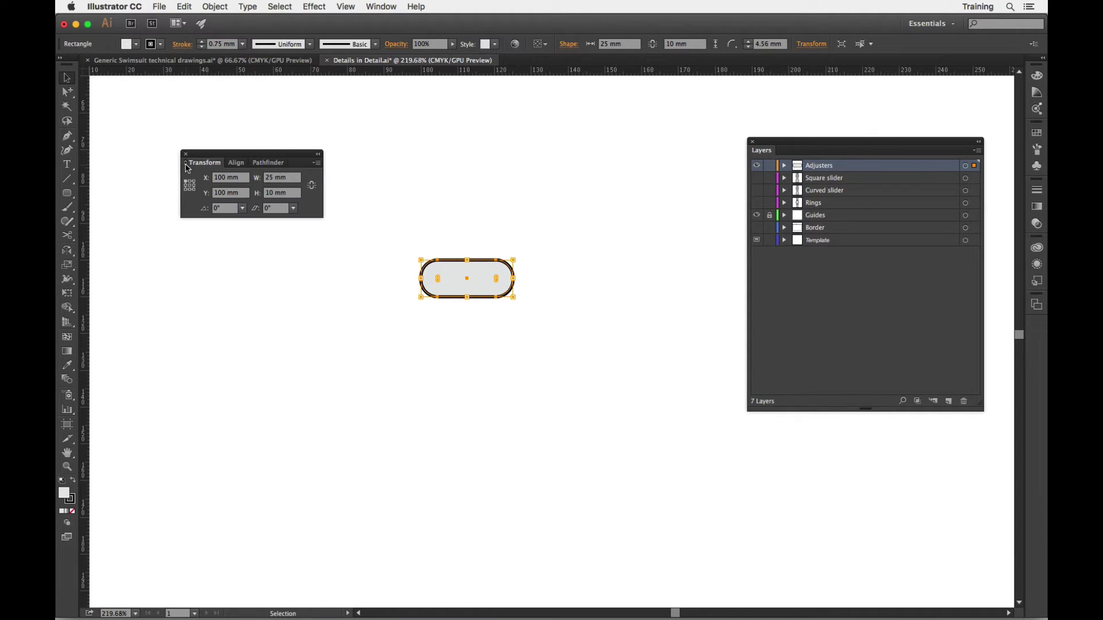
click(186, 165)
click(186, 165)
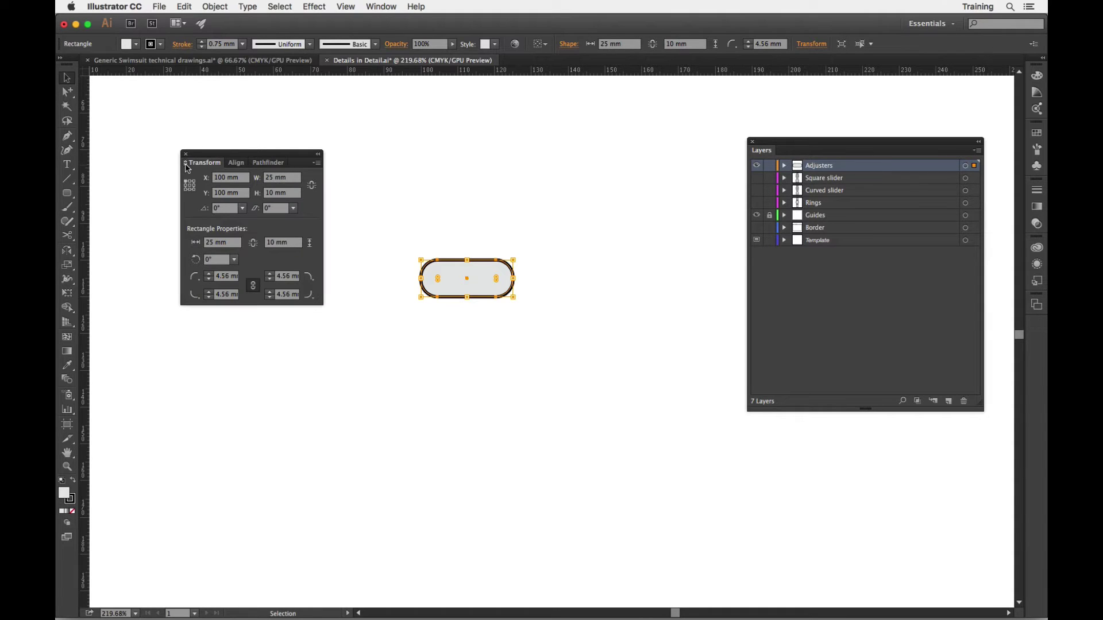
click(186, 165)
click(186, 165)
click(186, 165)
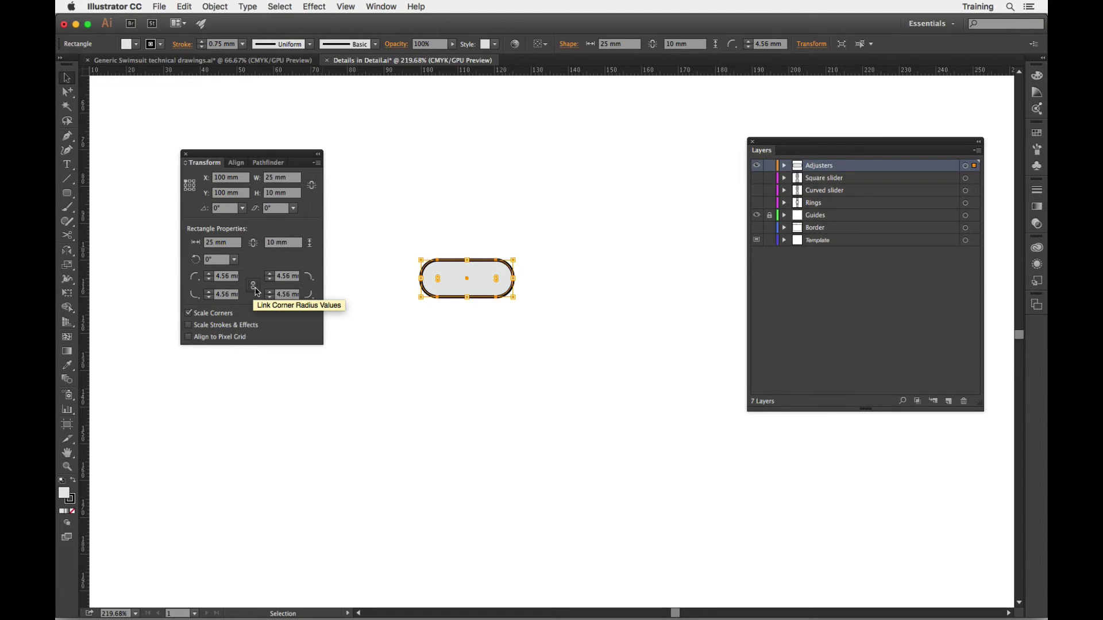
Step: Set the rounded rectangle's four linked corner radii to 5 mm
double_click(217, 278)
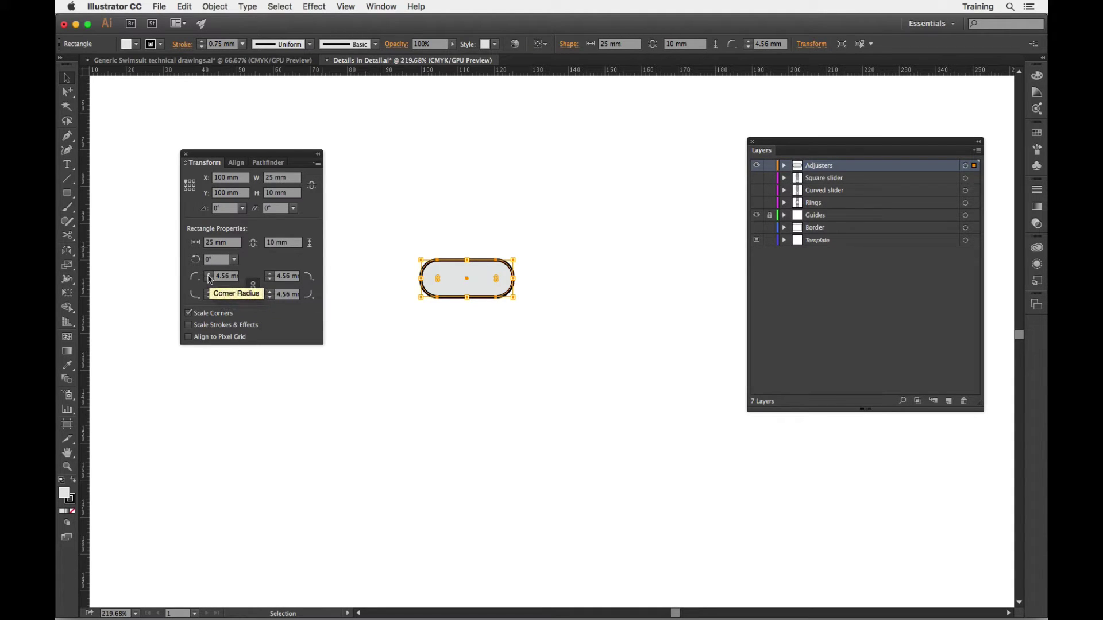
text(5)
key(Return)
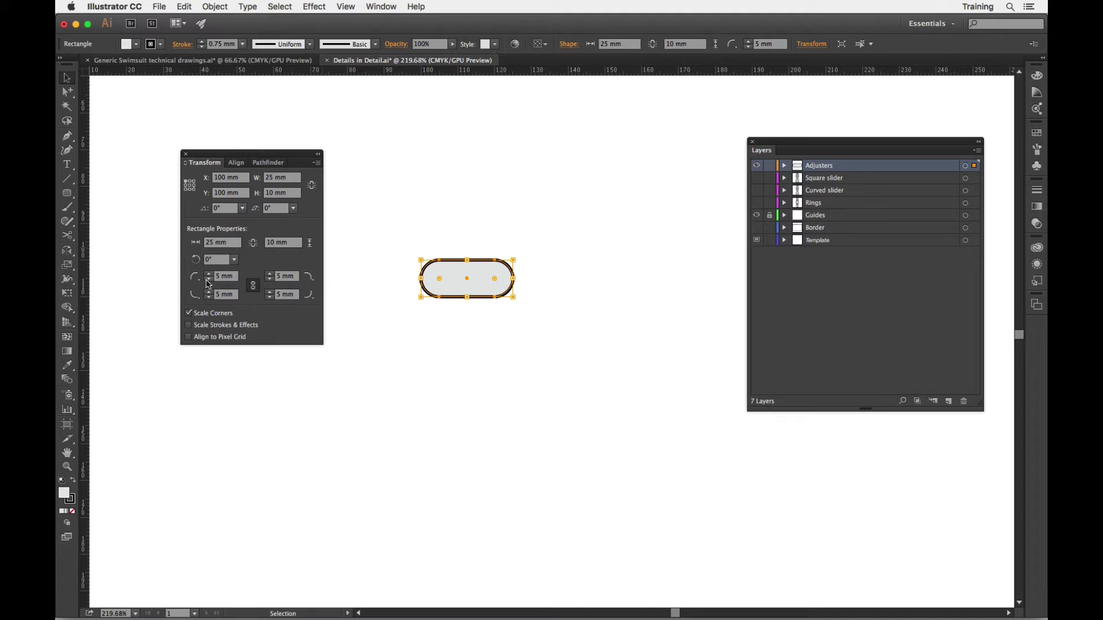
Step: Try different linked corner radii in 1 mm steps and reduce all four corners to 2 mm
click(209, 280)
click(208, 280)
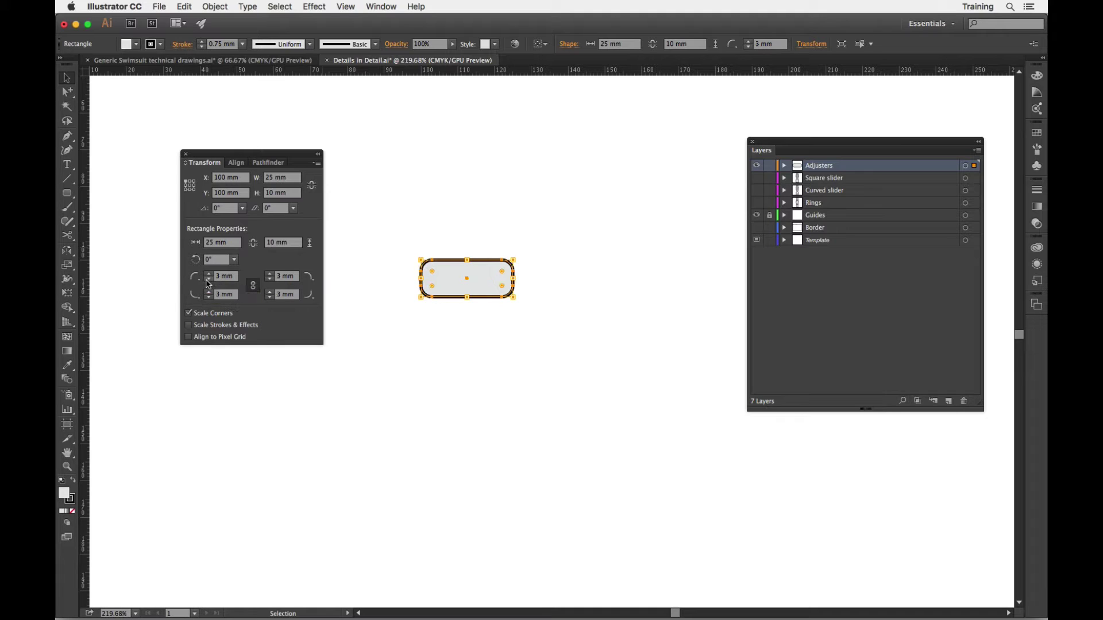
click(207, 280)
click(208, 274)
click(209, 275)
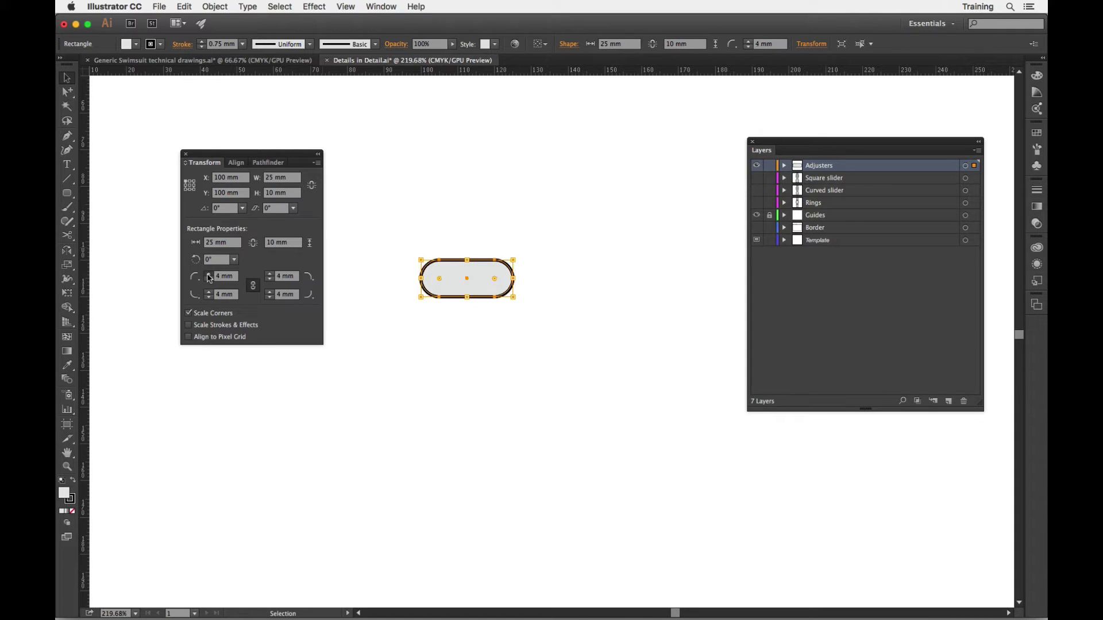
click(209, 280)
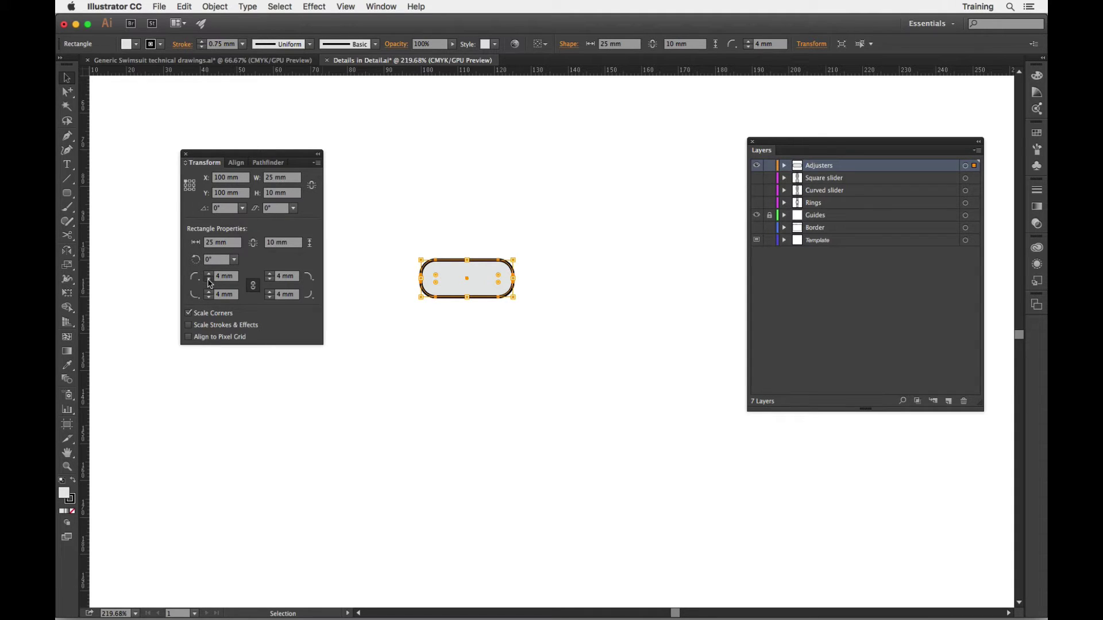
click(209, 281)
click(209, 280)
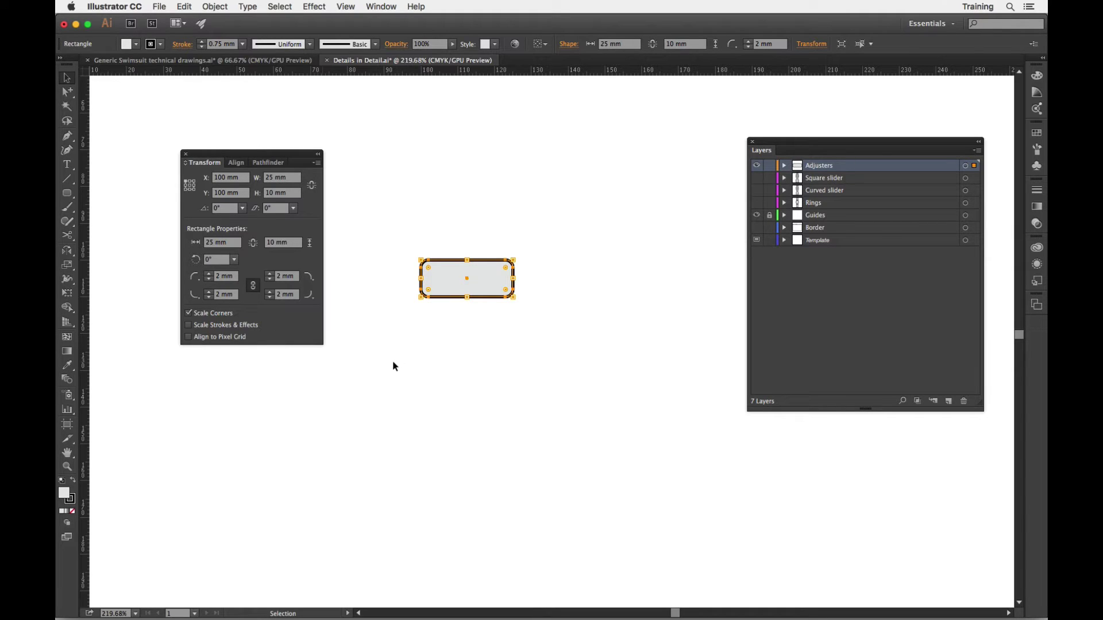
Step: Set the rounded rectangle's fill to None, keeping its black outline
click(136, 45)
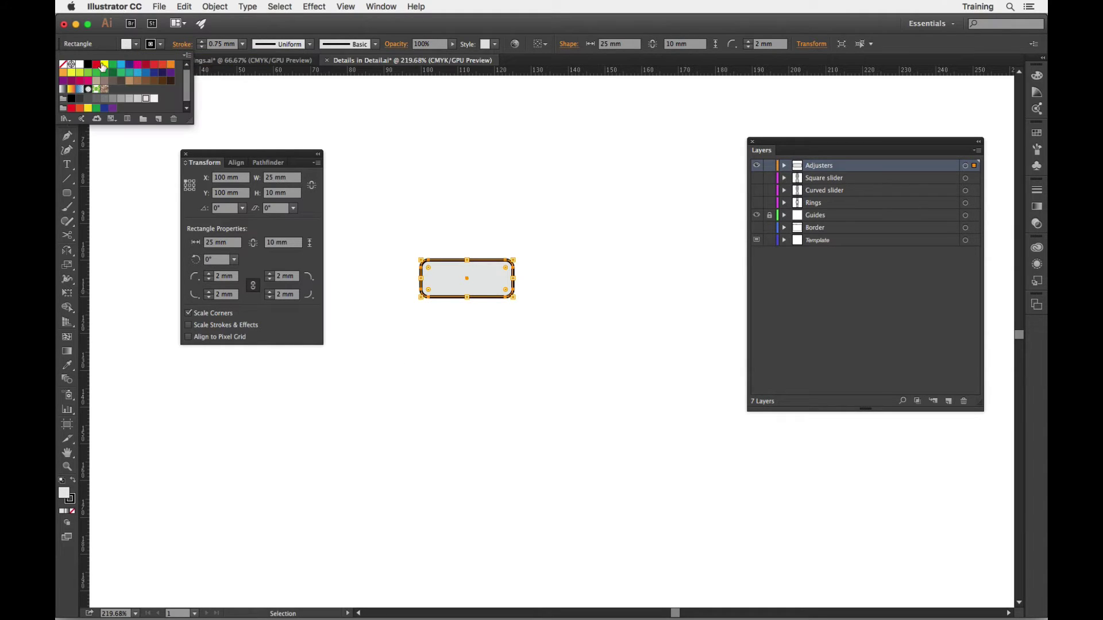
click(62, 65)
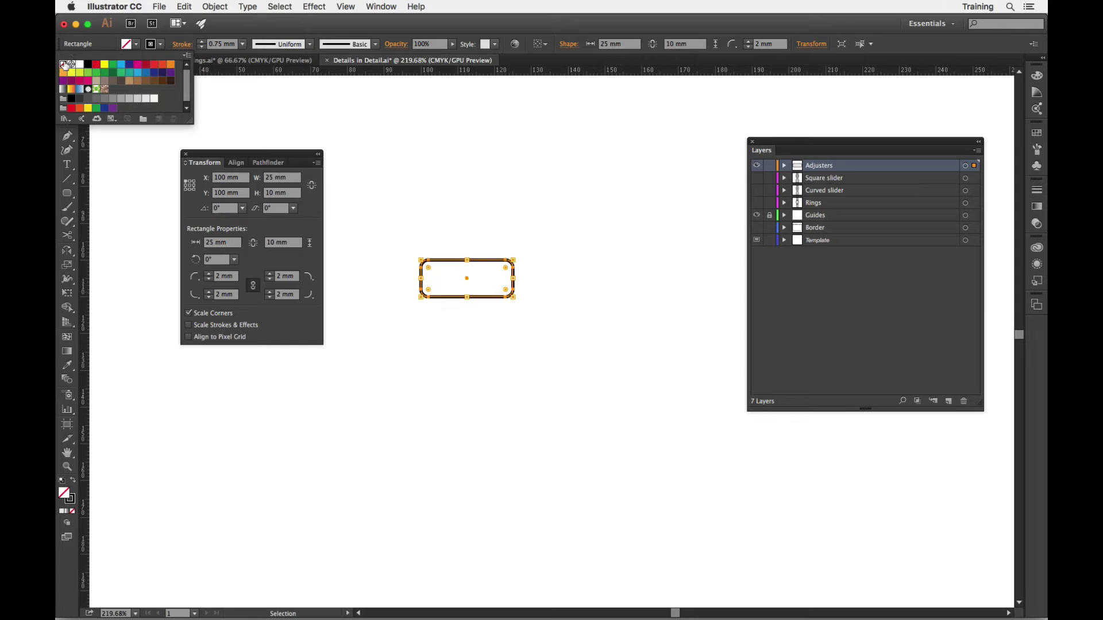
click(429, 375)
Step: Create a second rounded rectangle 25 mm wide and 10 mm high below the first, keeping the offered corner radius, and deselect it
drag(68, 193, 121, 207)
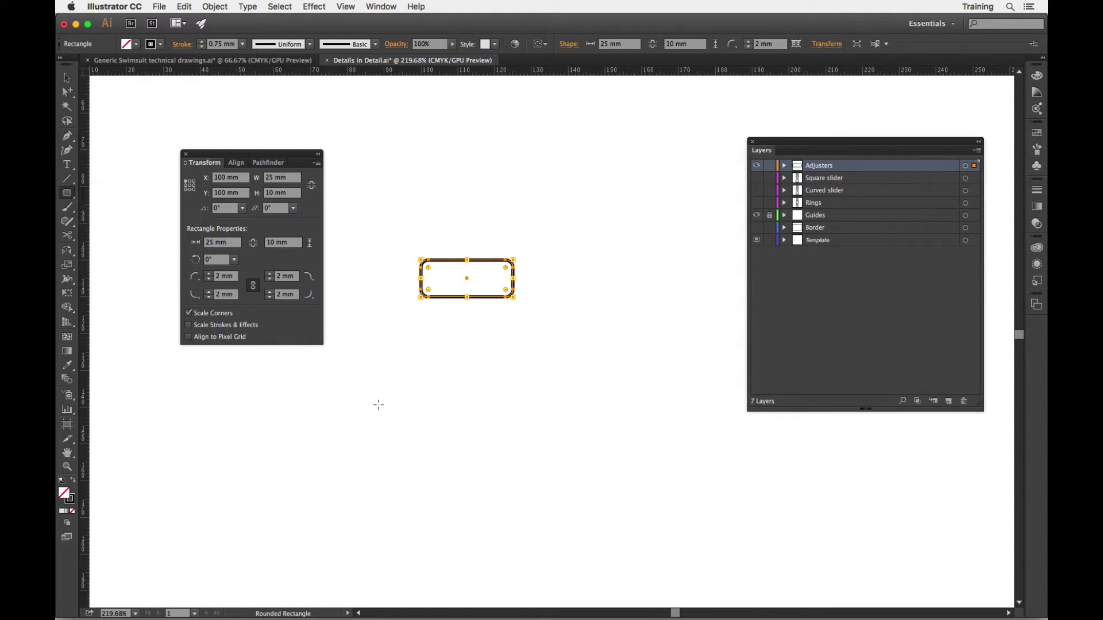
click(446, 357)
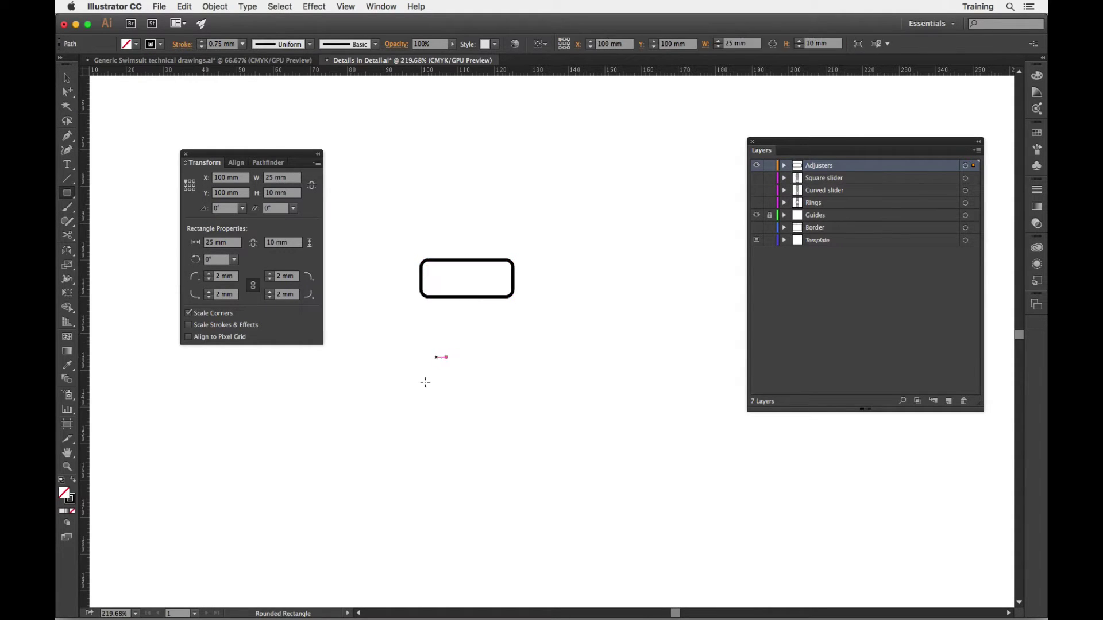
key(super+z)
click(458, 370)
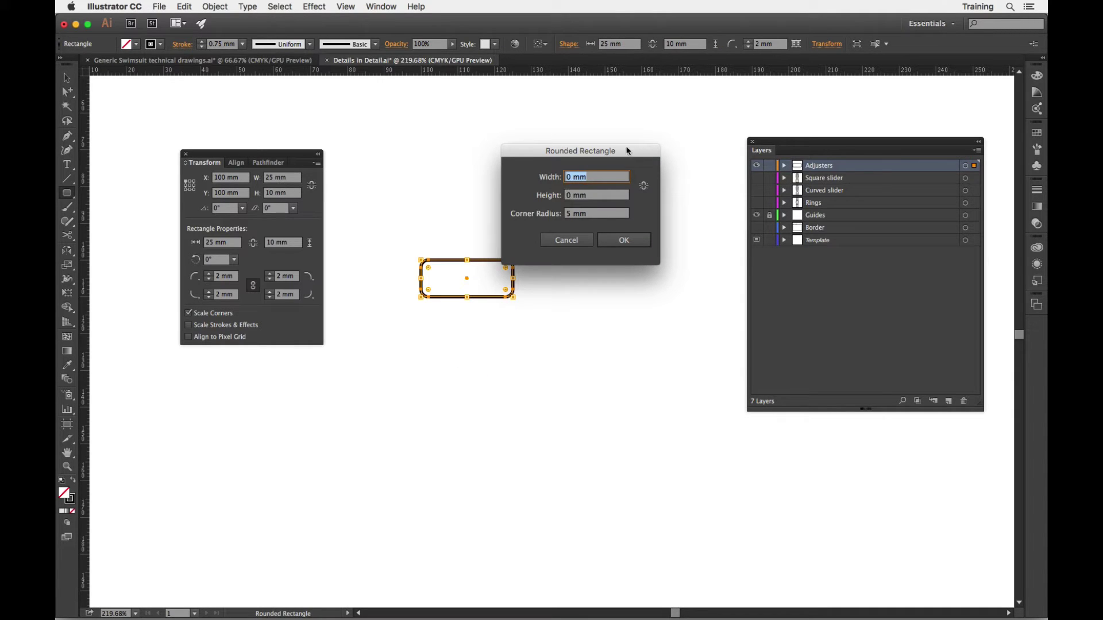
drag(627, 150, 623, 144)
text(25)
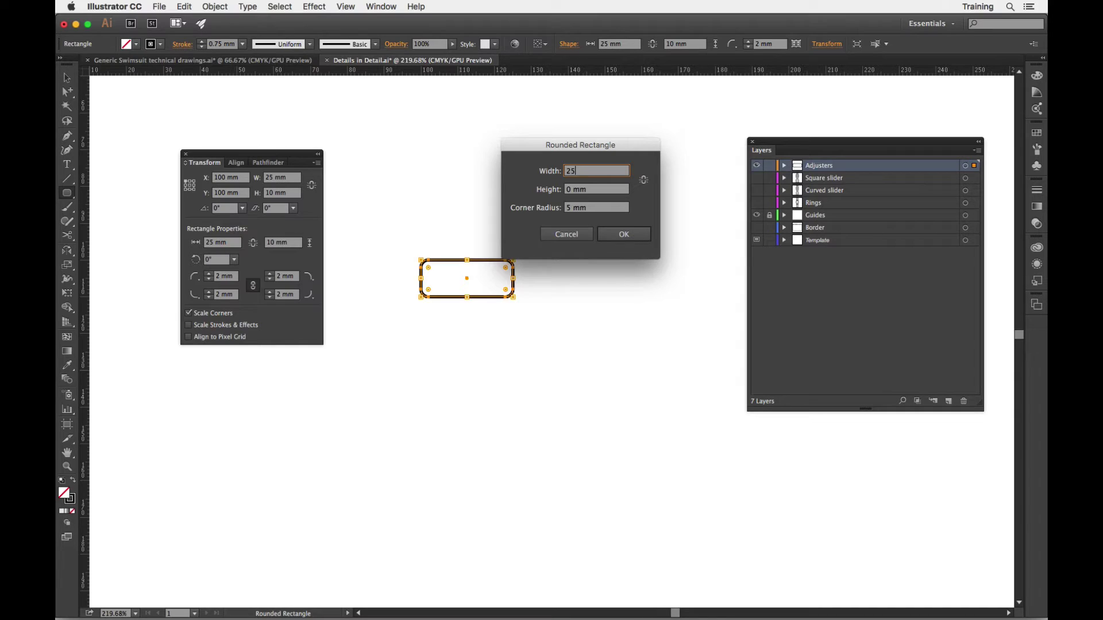
key(Tab)
text(12)
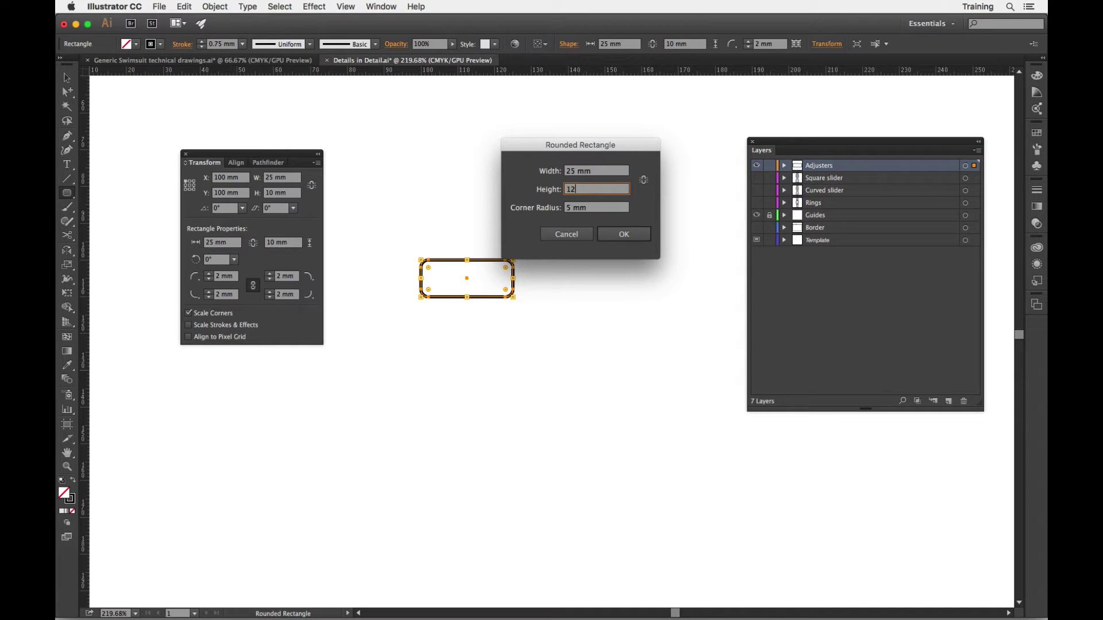
text(0)
key(Tab)
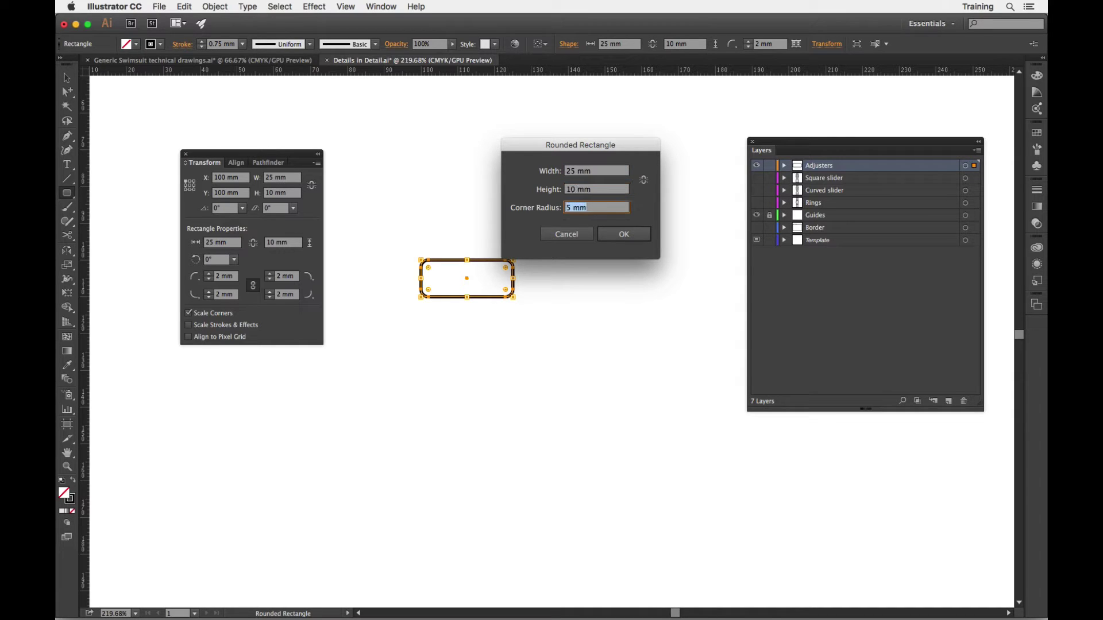
key(Return)
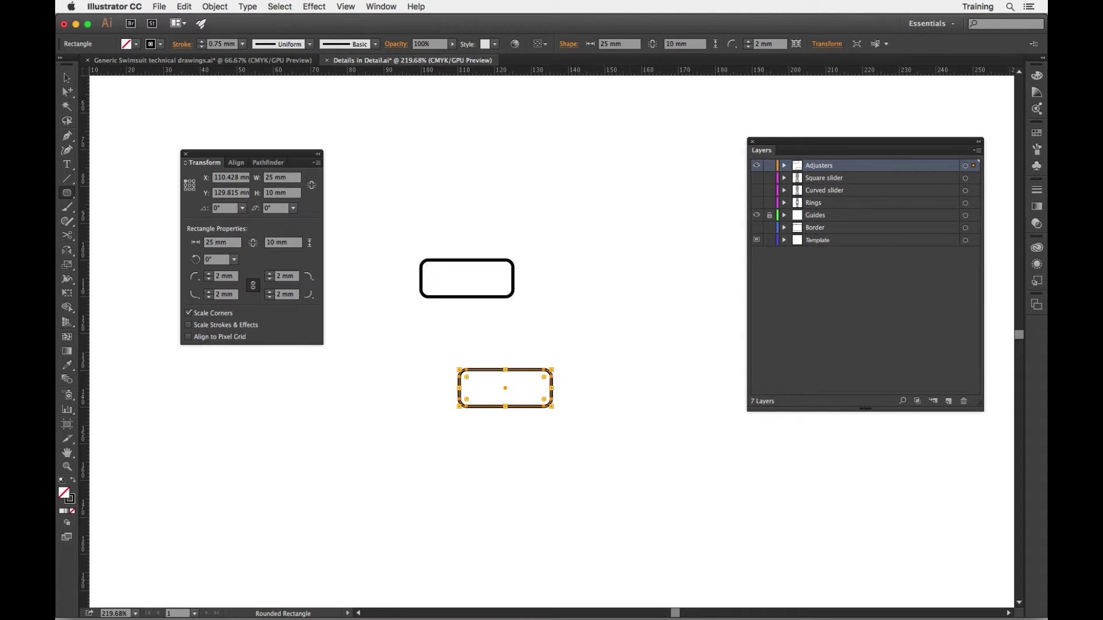
key(v)
click(654, 508)
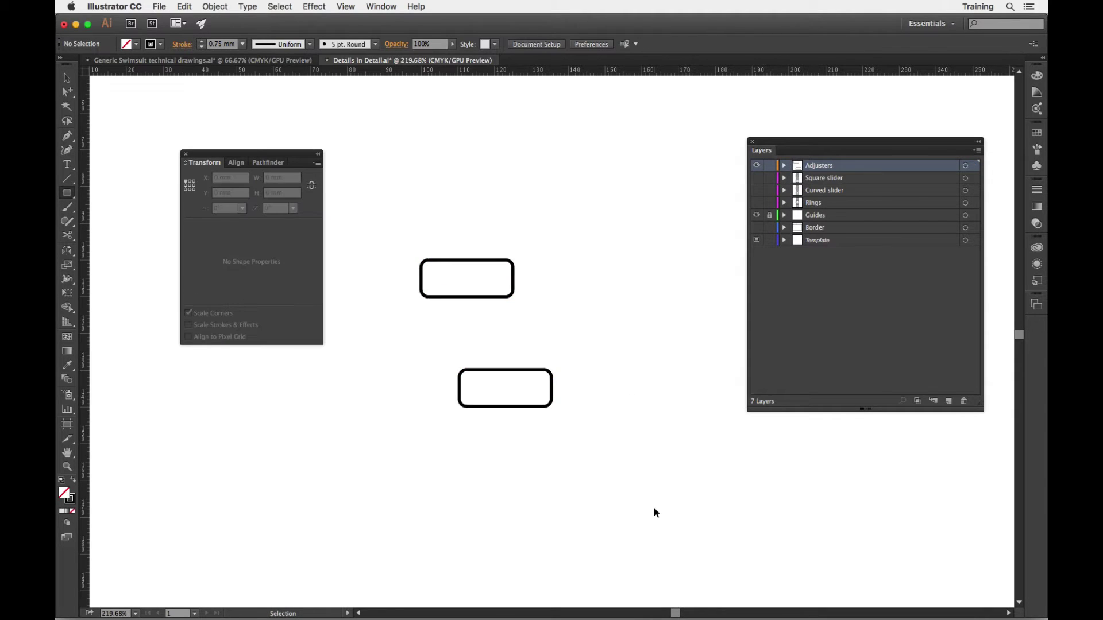
Step: Move the second rounded rectangle exactly over the first one and deselect it
click(500, 372)
drag(501, 373, 466, 264)
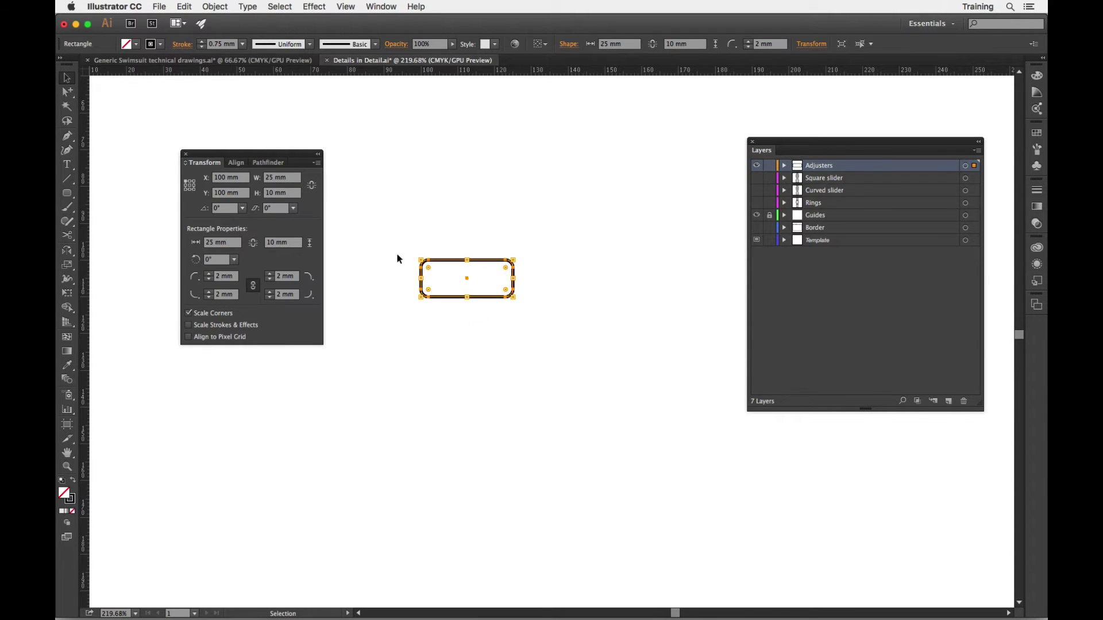
click(555, 342)
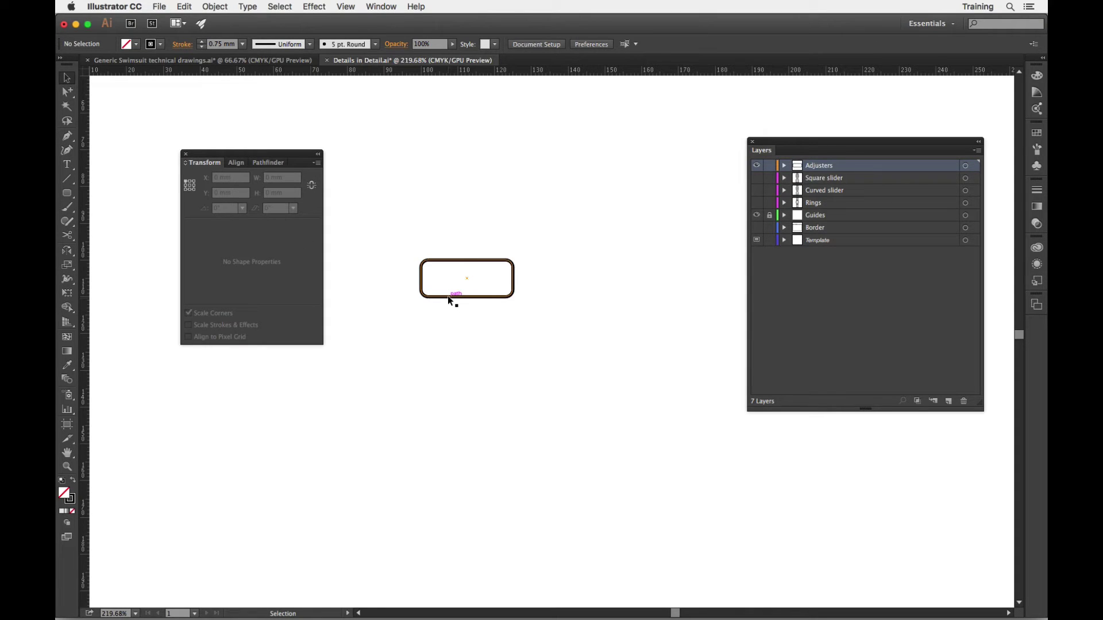
click(448, 297)
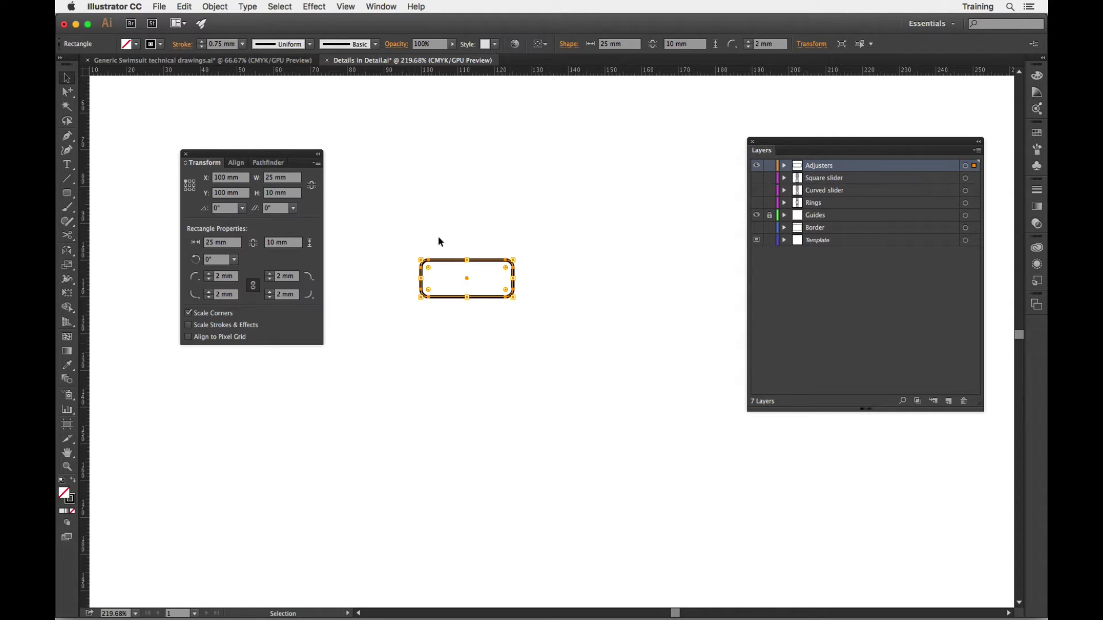
click(567, 326)
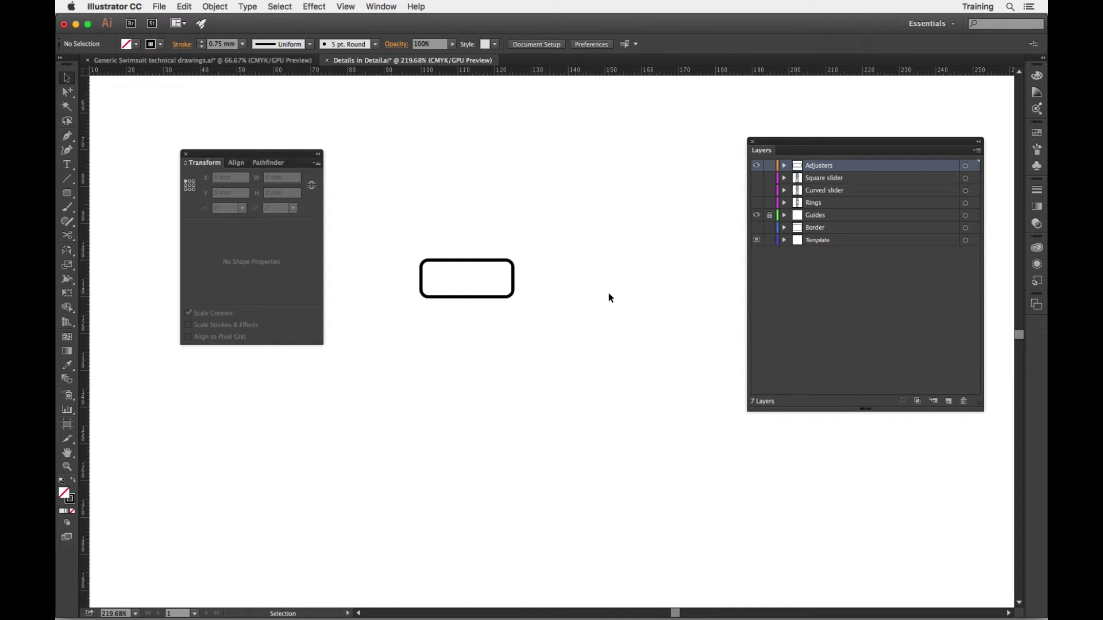
Step: Copy the rounded rectangle straight down with the Move command, using 0 mm horizontal and 10+2 mm vertical offset
click(465, 264)
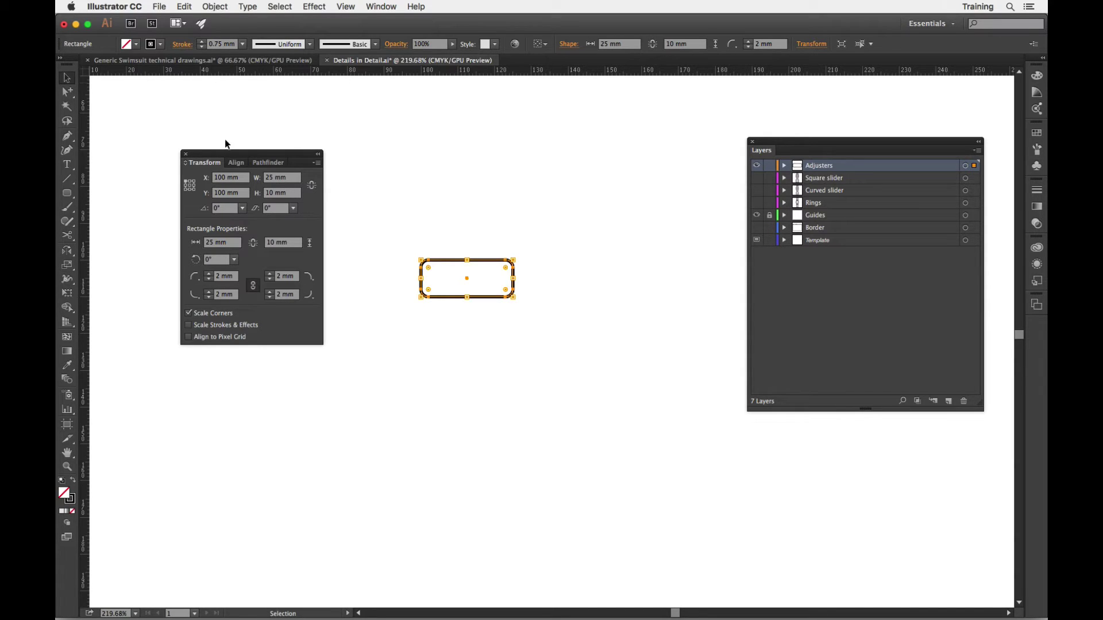
click(216, 7)
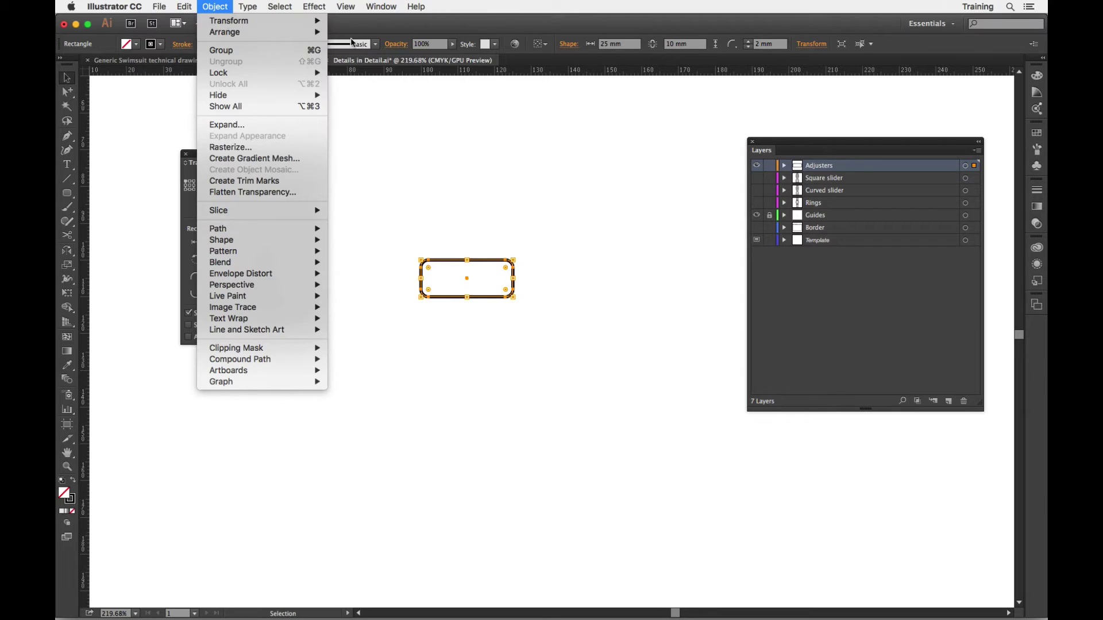
mouse_move(301, 21)
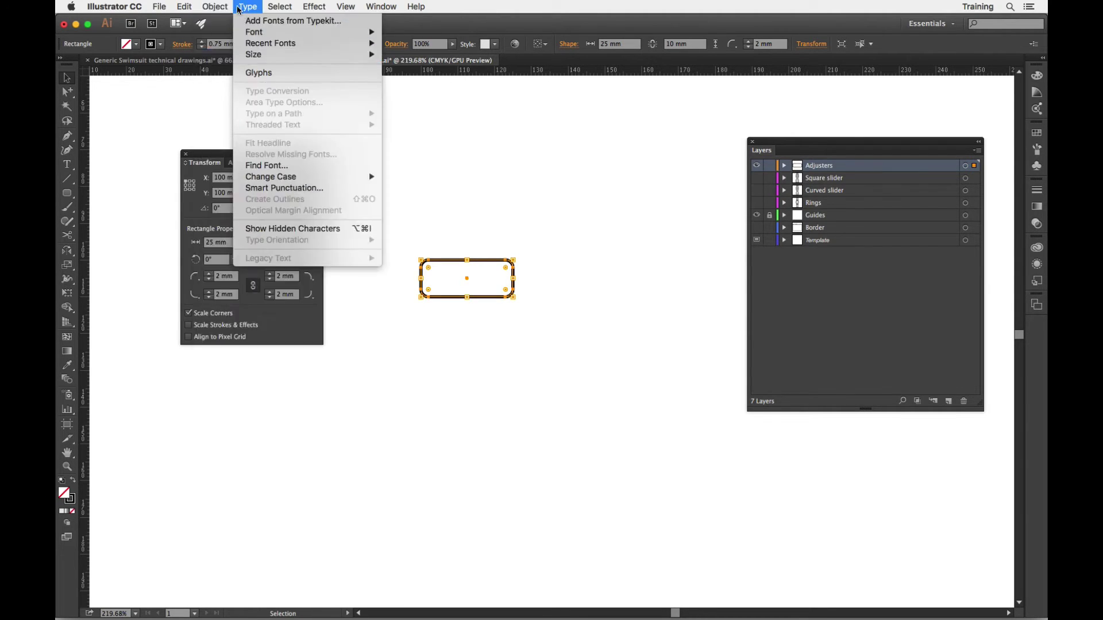
click(220, 6)
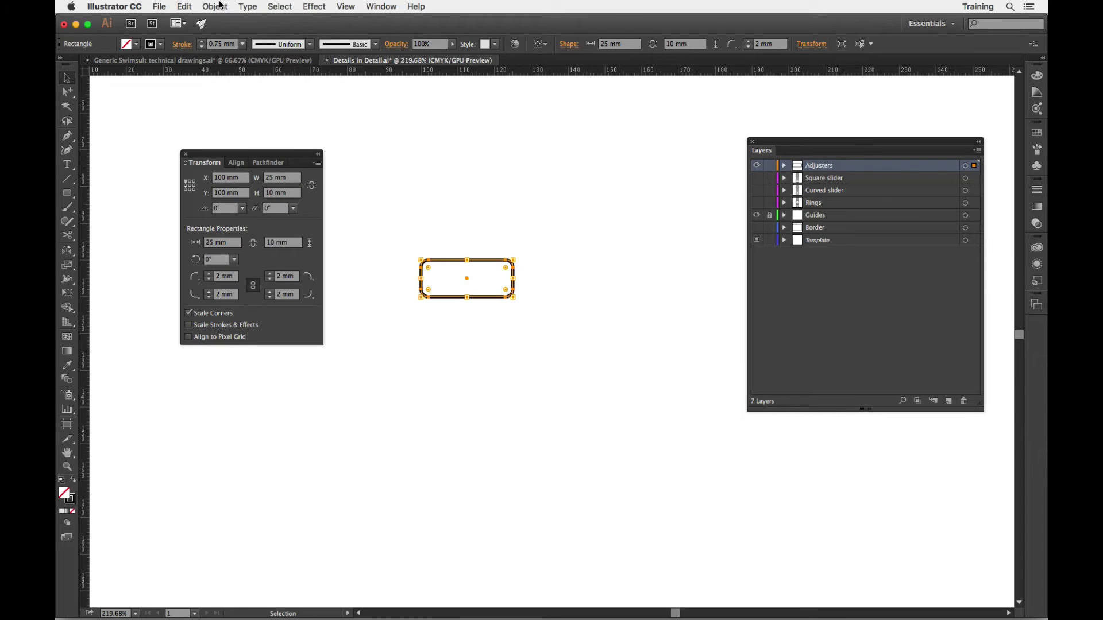
key(super+shift+m)
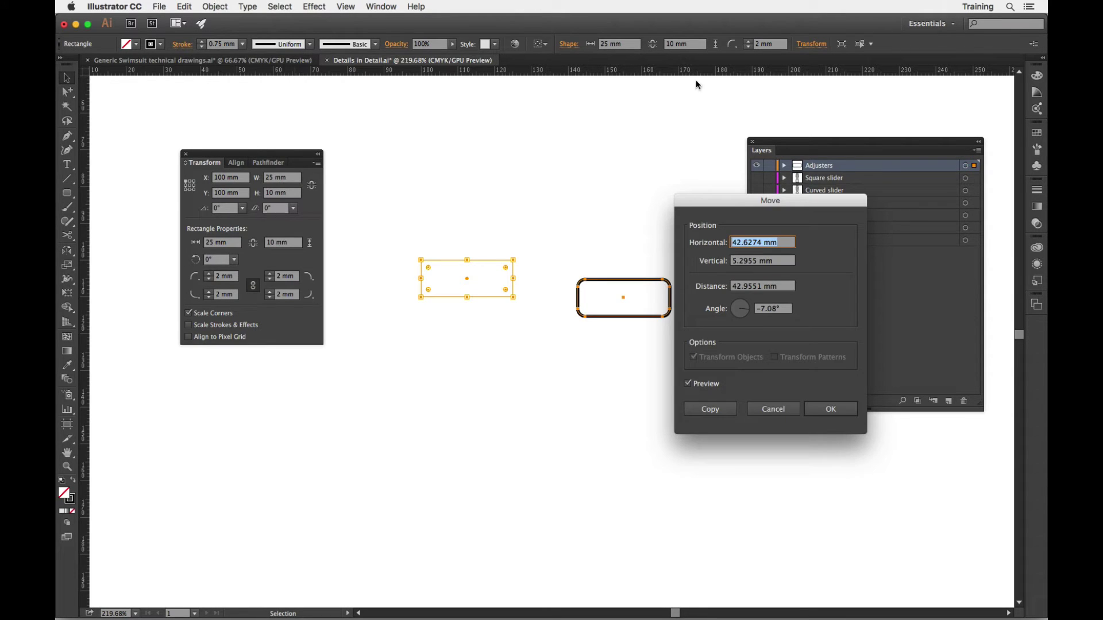
drag(733, 201, 751, 169)
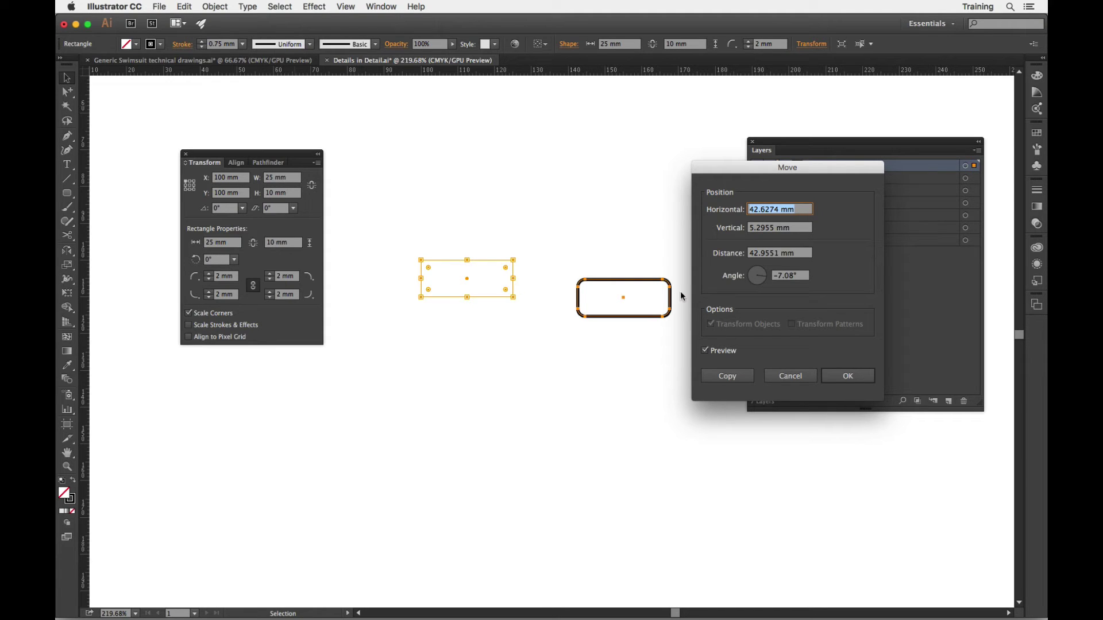
text(0)
click(795, 231)
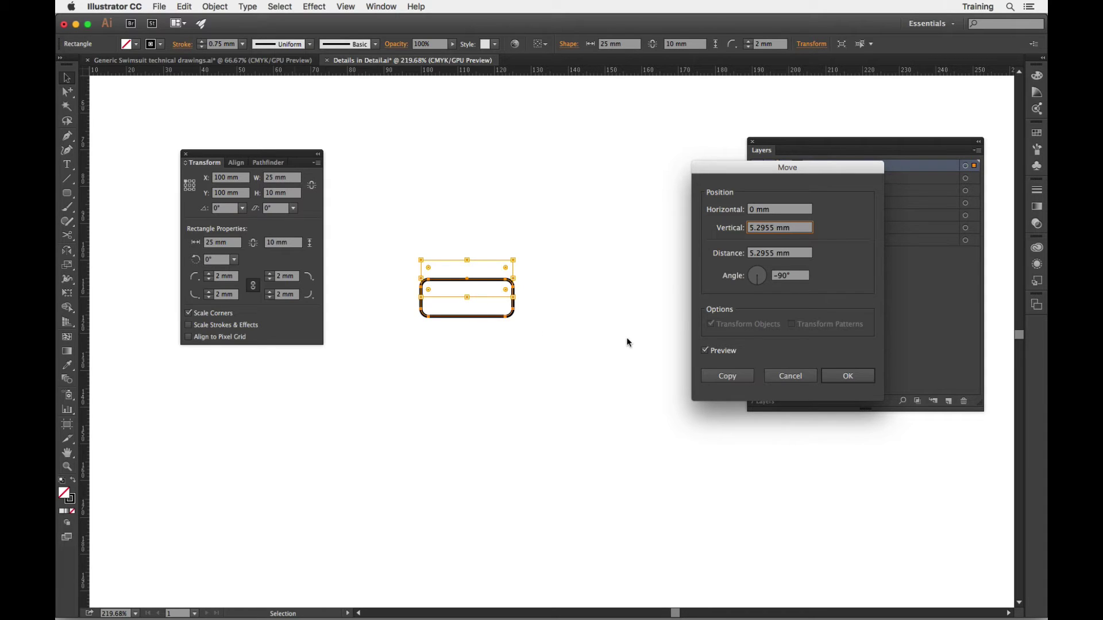
key(super+a)
text(10+2)
key(Tab)
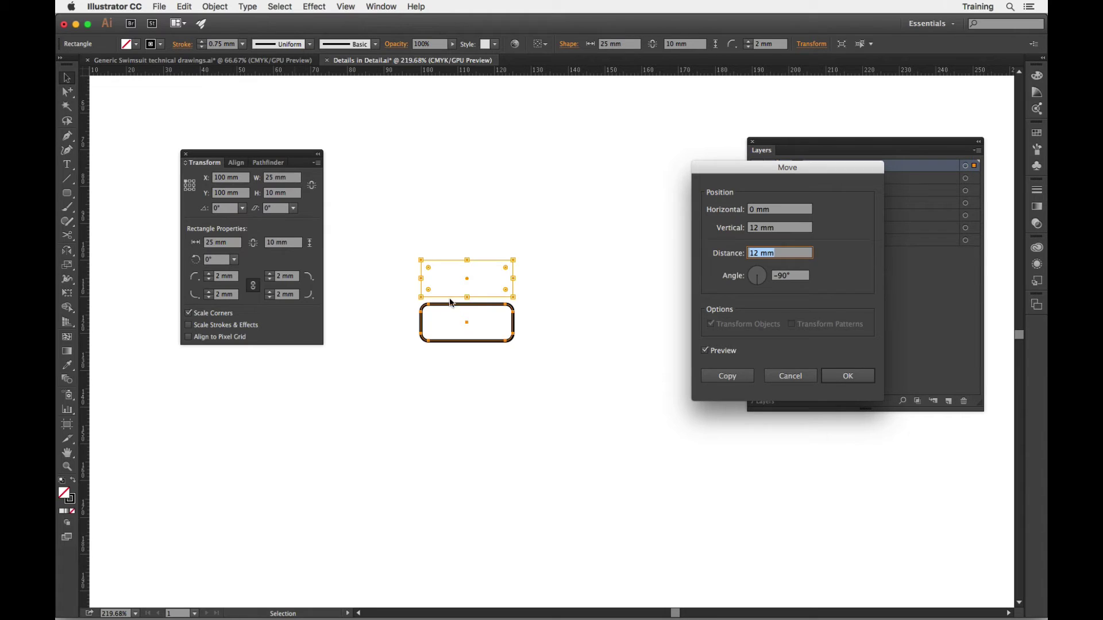
click(724, 382)
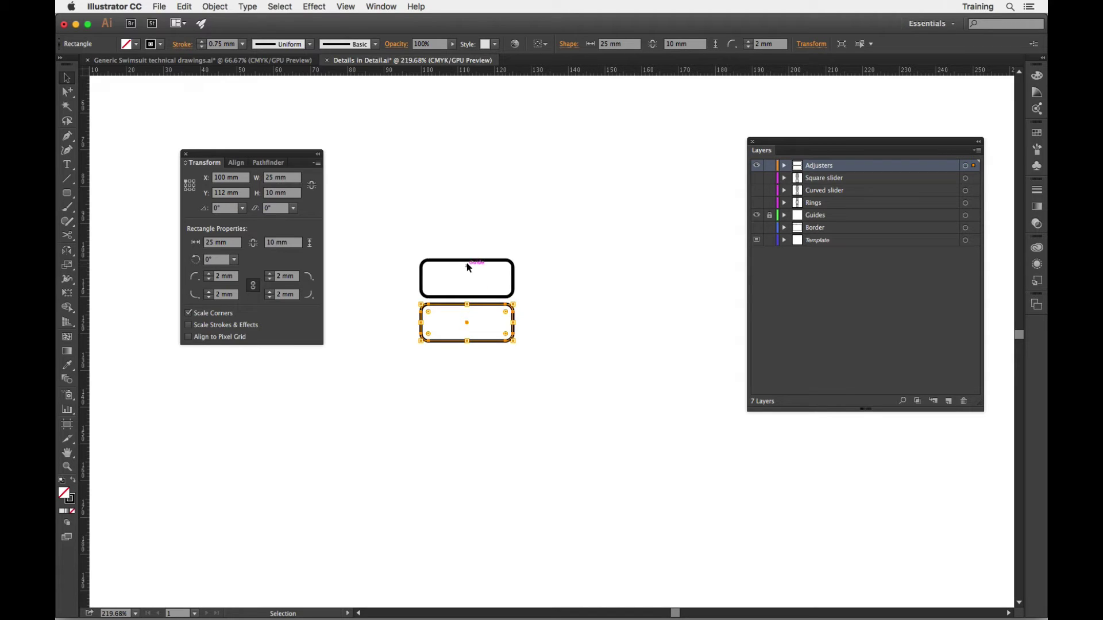
Step: Check the combined width and height of the two stacked rounded rectangles, and deselect them
click(536, 309)
drag(401, 235, 545, 373)
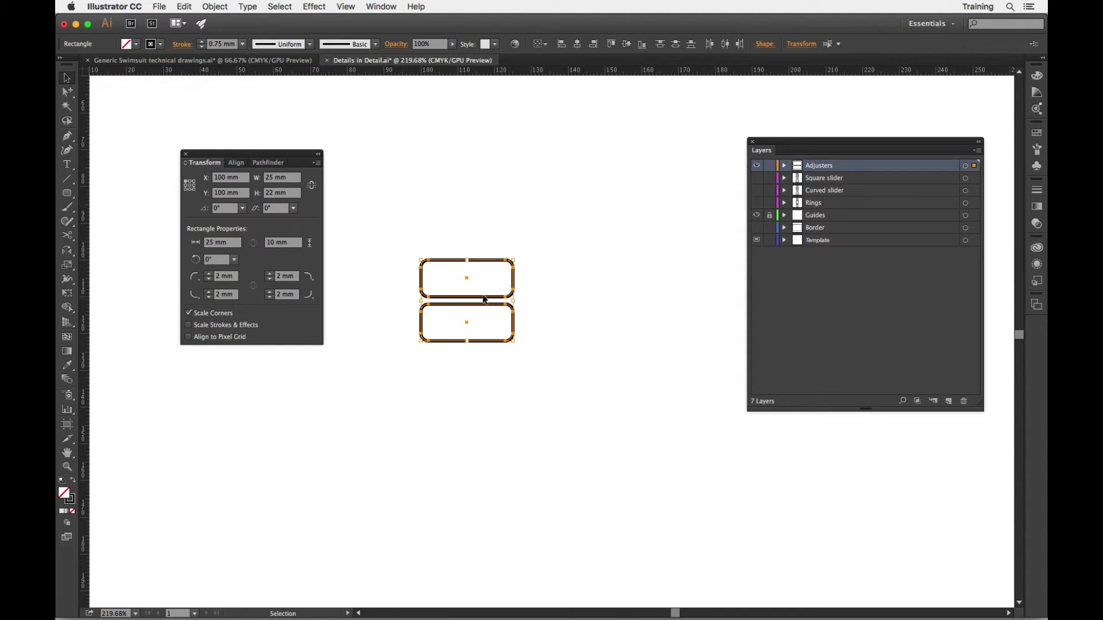
click(449, 254)
click(451, 259)
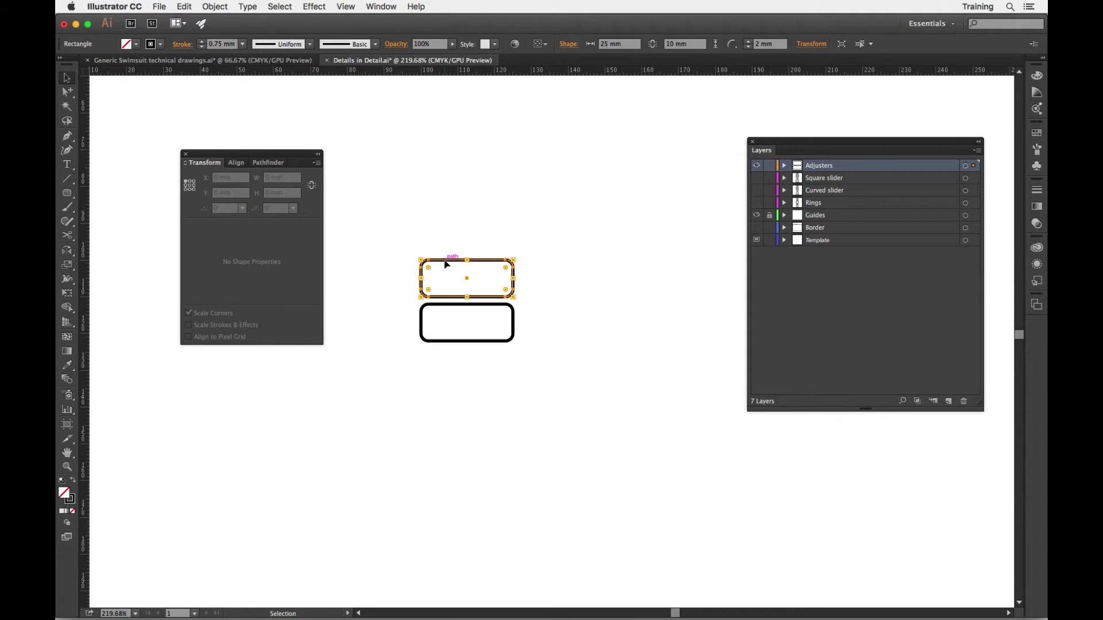
click(405, 253)
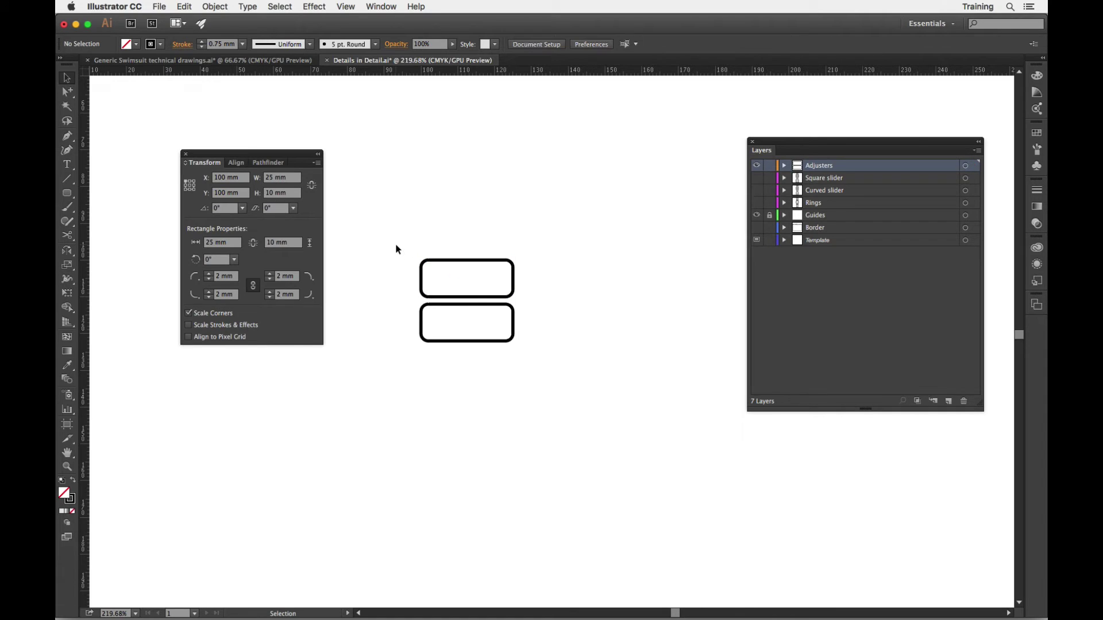
drag(395, 243, 467, 372)
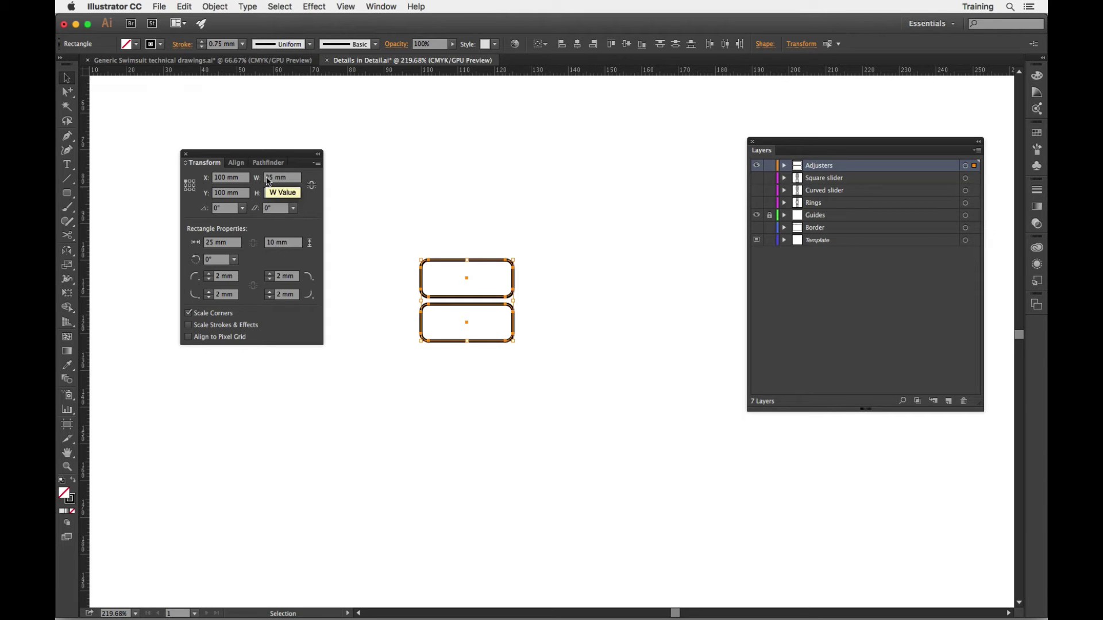
click(366, 212)
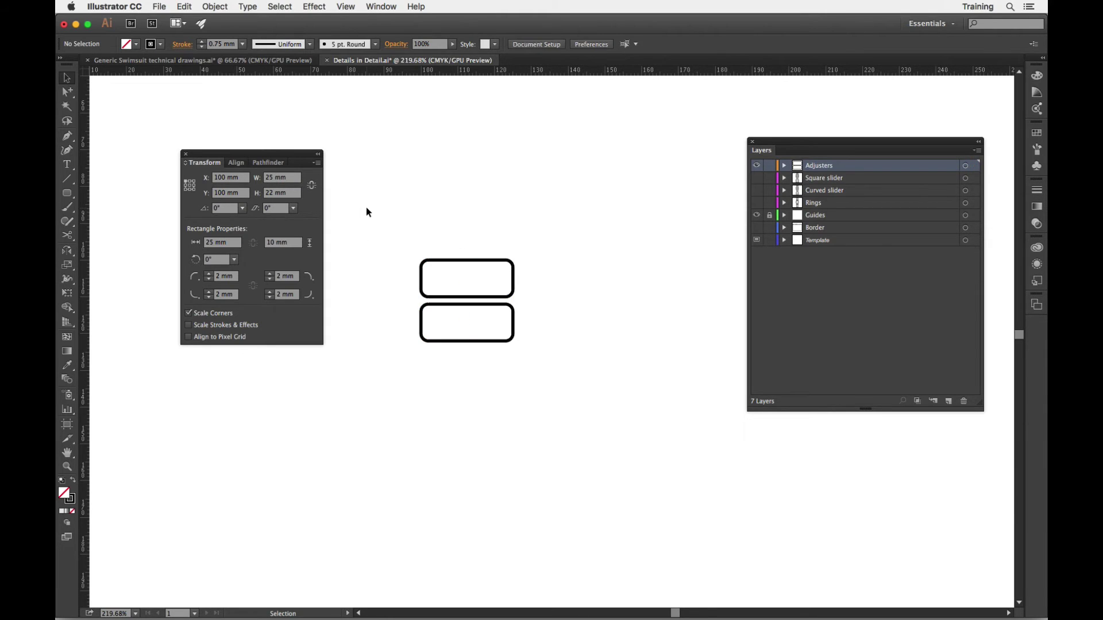
Step: Create a rounded rectangle 25+4 mm wide and 22+4 mm high with 2 mm corner radius around the two stacked ones, and deselect it
click(67, 193)
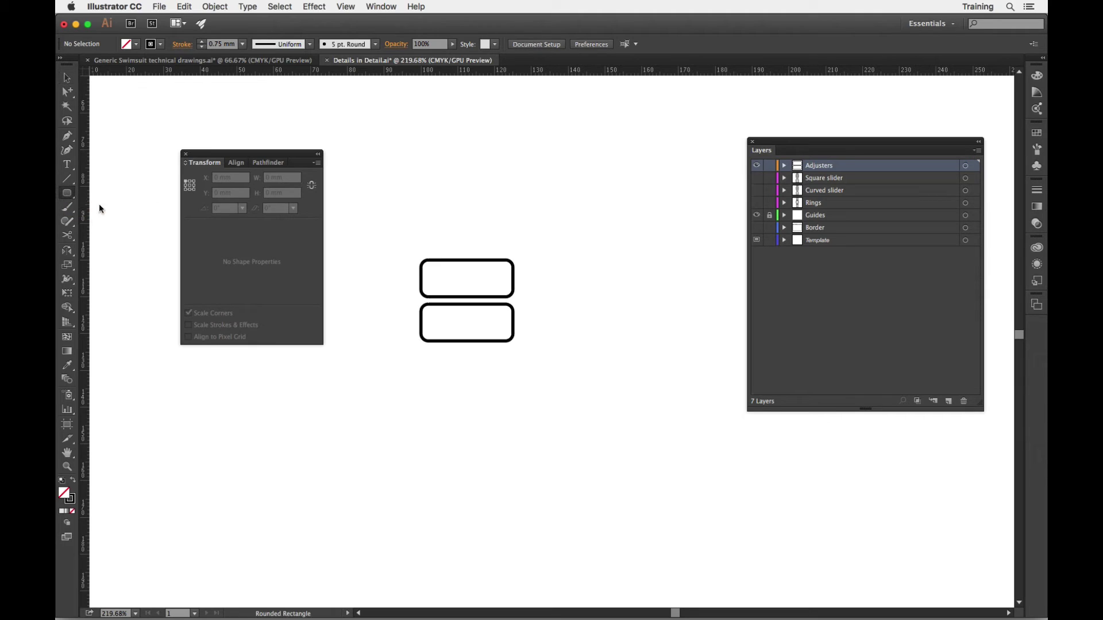
click(411, 250)
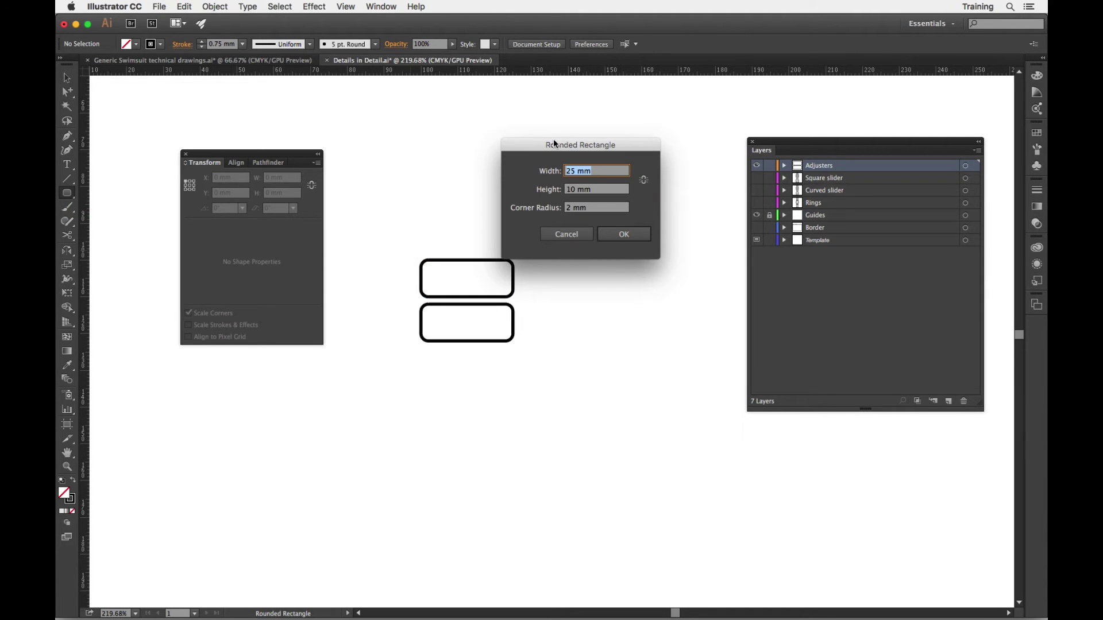
drag(551, 144, 503, 146)
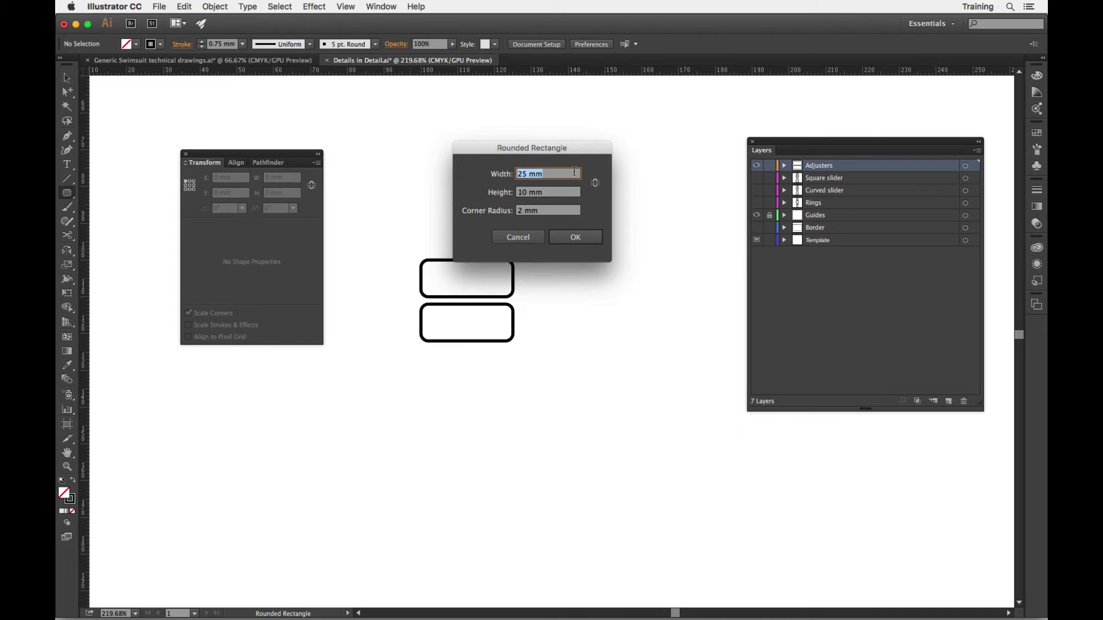
click(543, 173)
text(+4)
key(Tab)
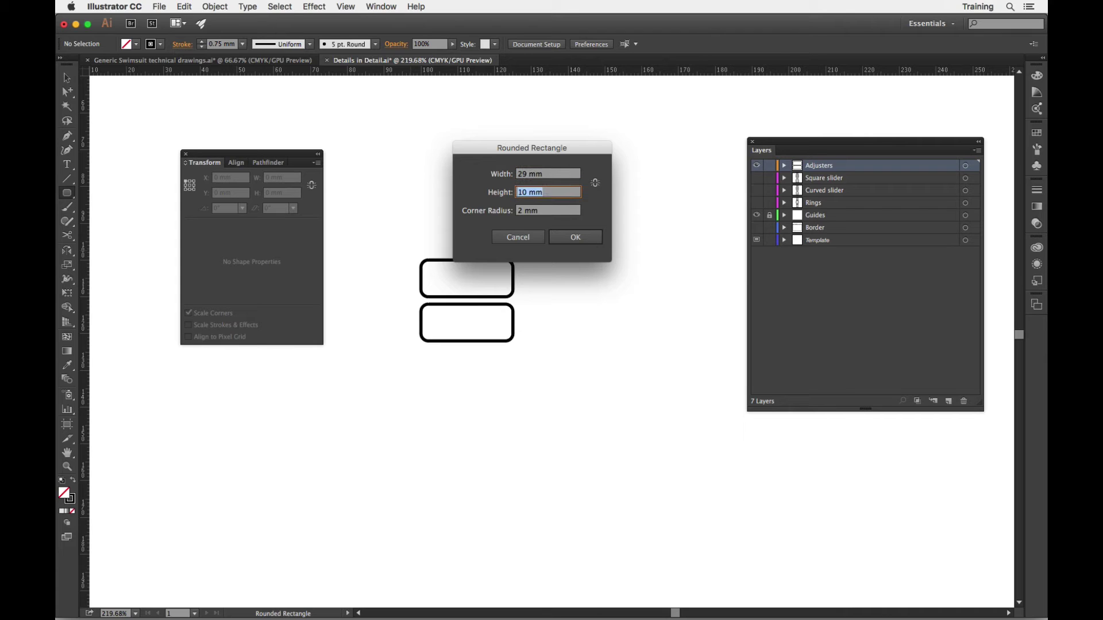
text(22+4)
click(573, 240)
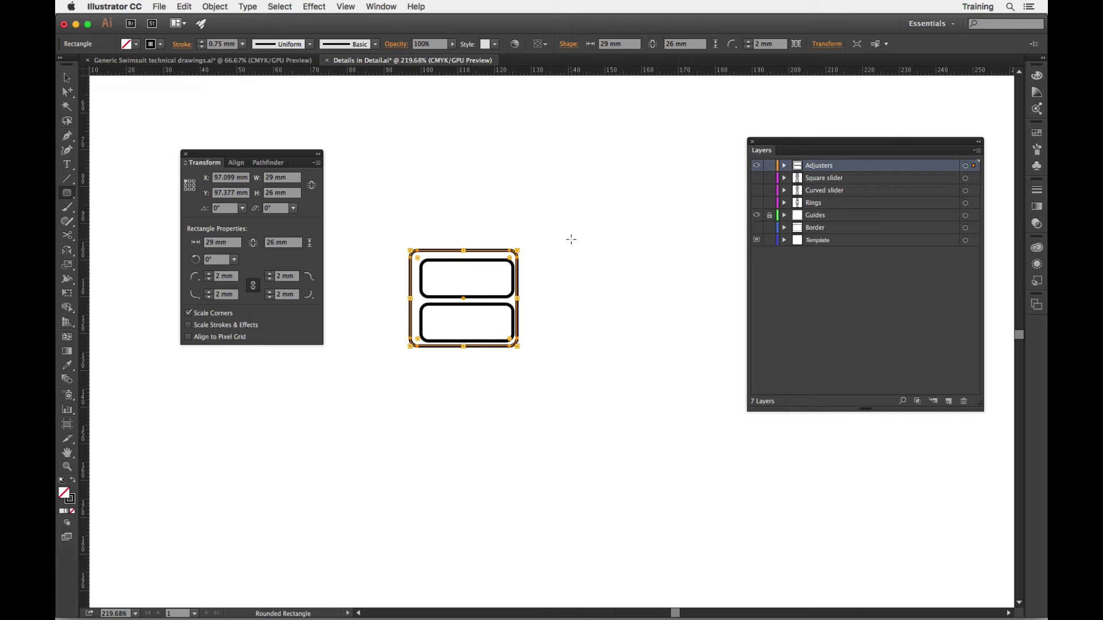
key(v)
click(402, 183)
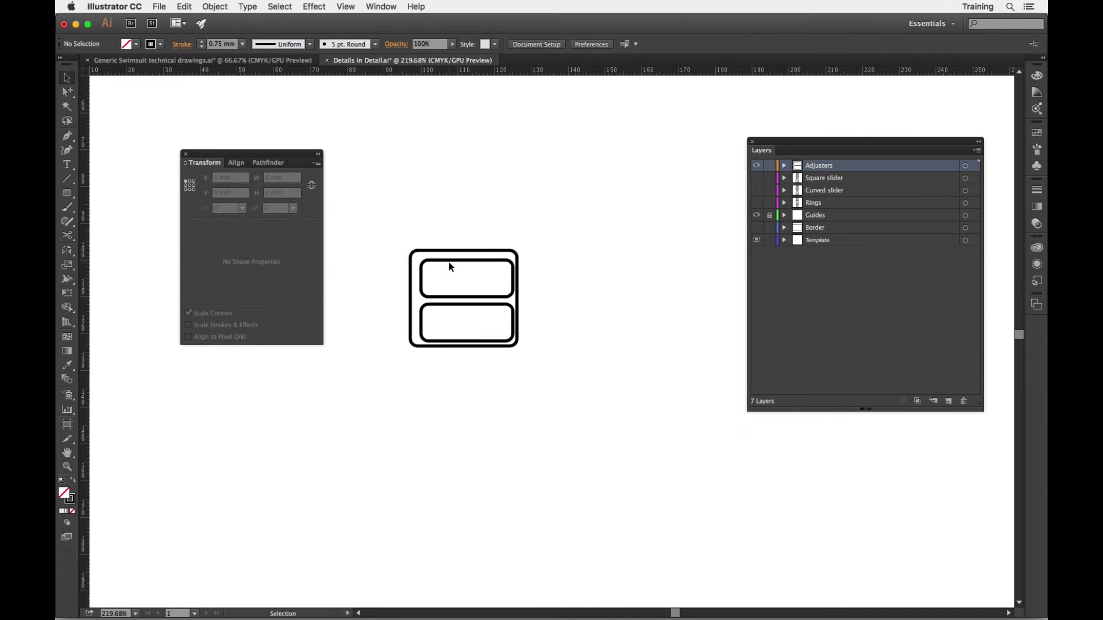
Step: Group the two inner rounded rectangles and deselect them
click(449, 260)
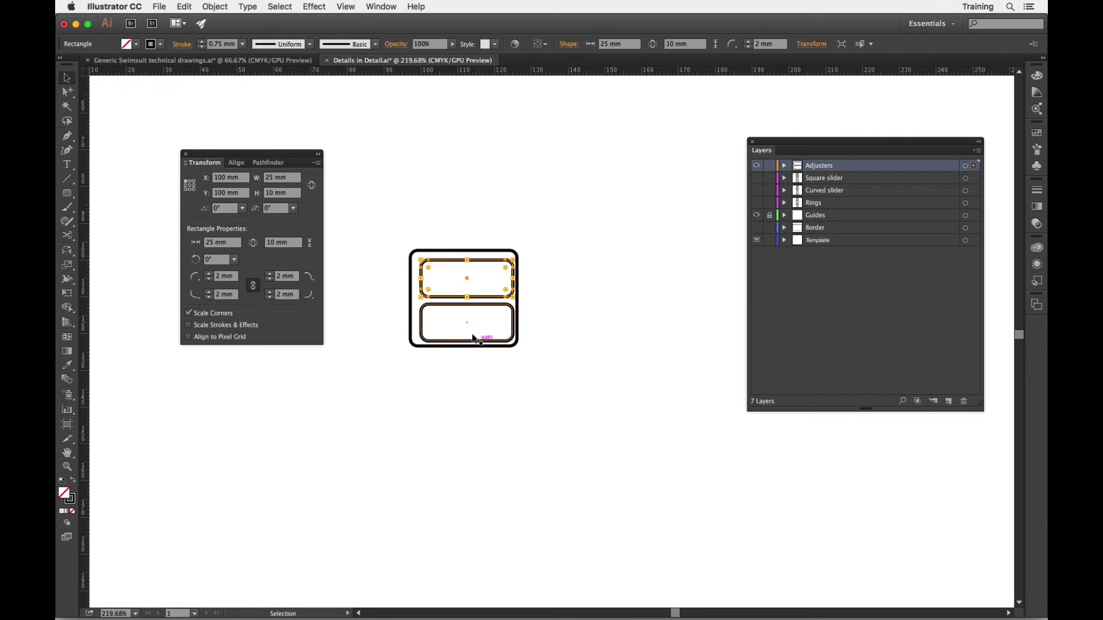
shift+click(451, 308)
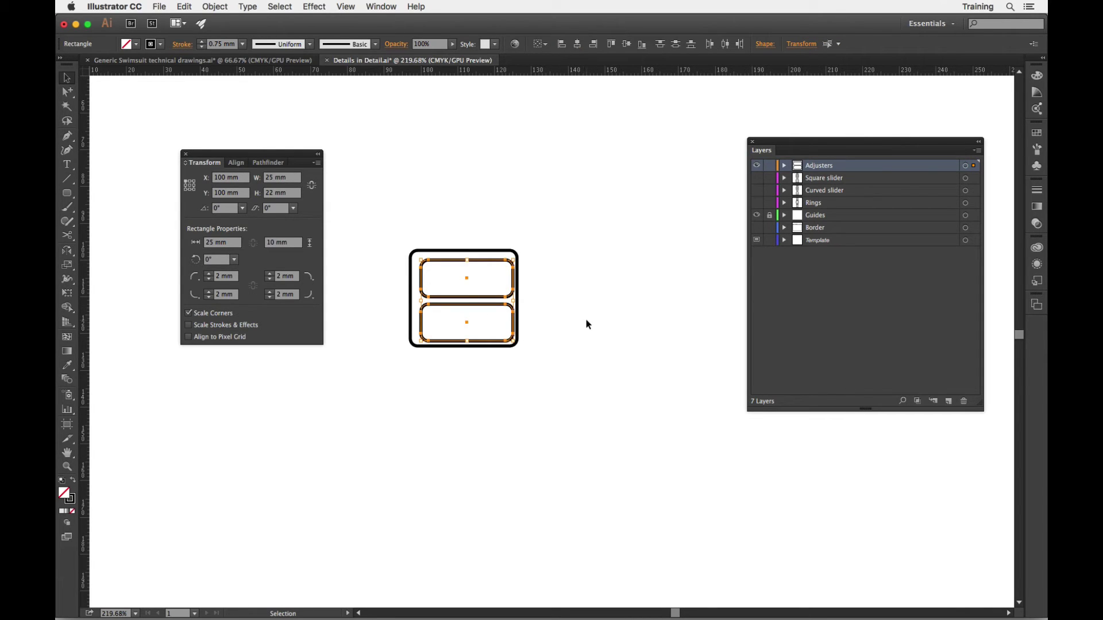
right_click(558, 247)
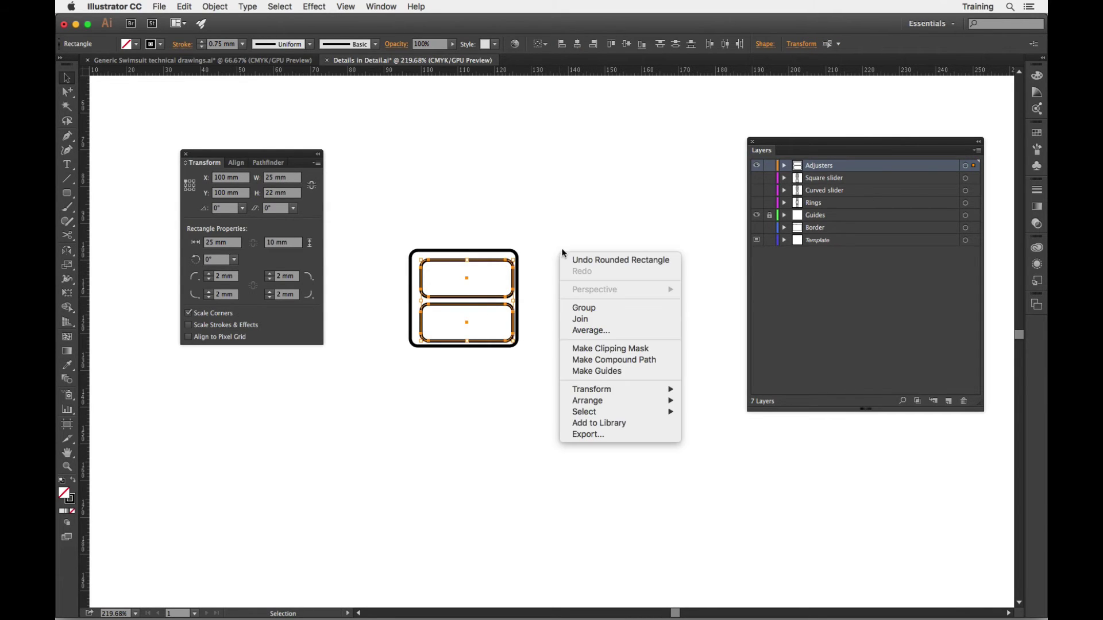
click(708, 413)
click(587, 299)
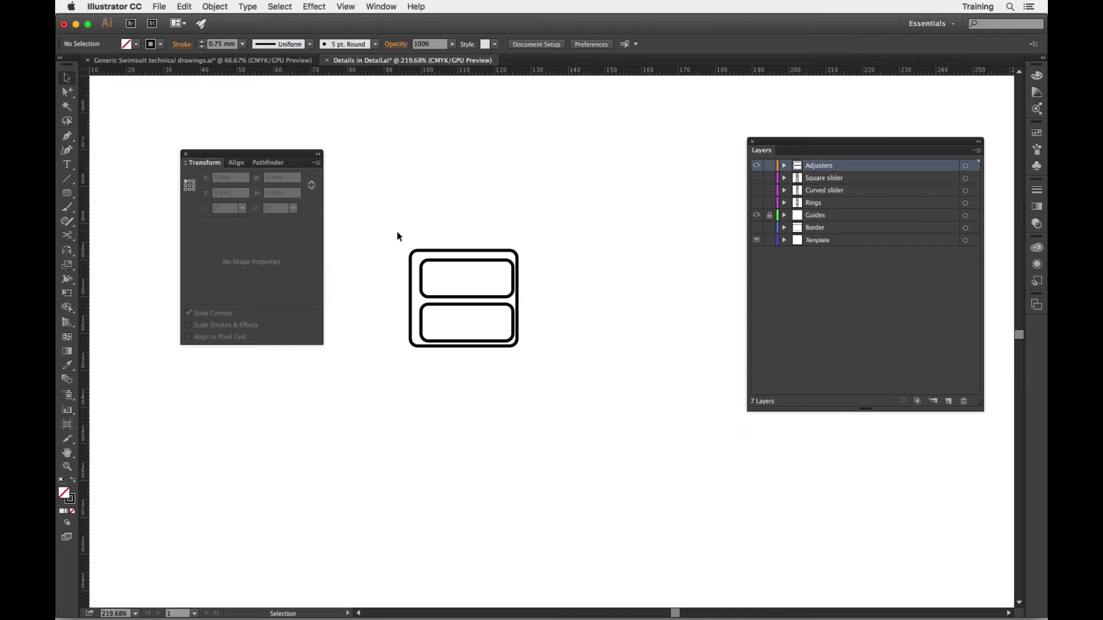
Step: Align the grouped inner rectangles and the outer rectangle on their horizontal and vertical centres, and deselect them
drag(397, 231, 619, 358)
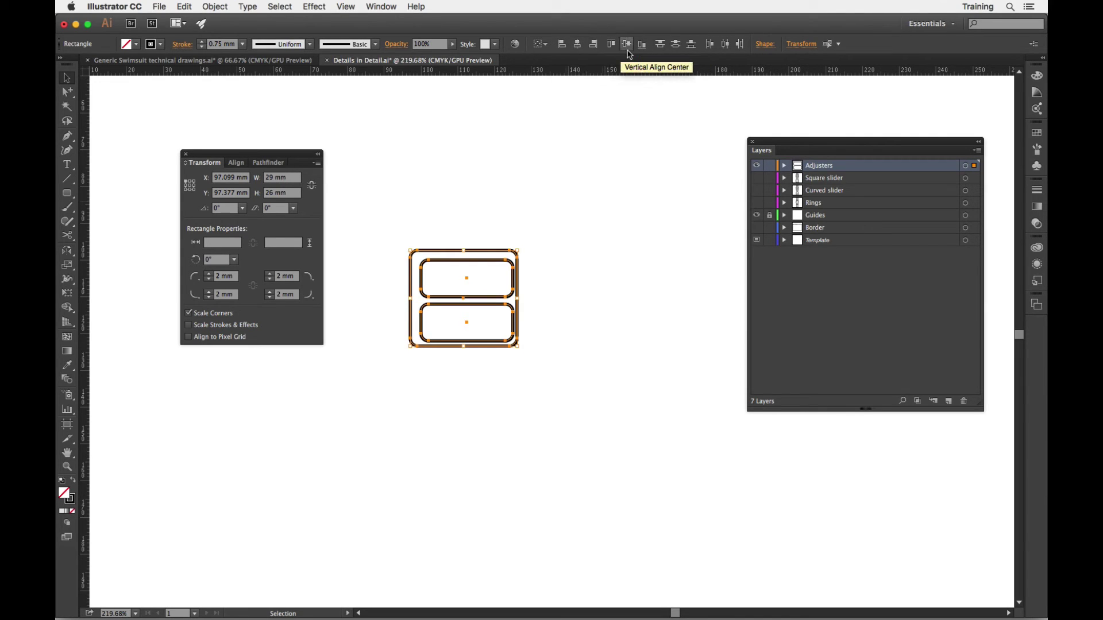
click(236, 163)
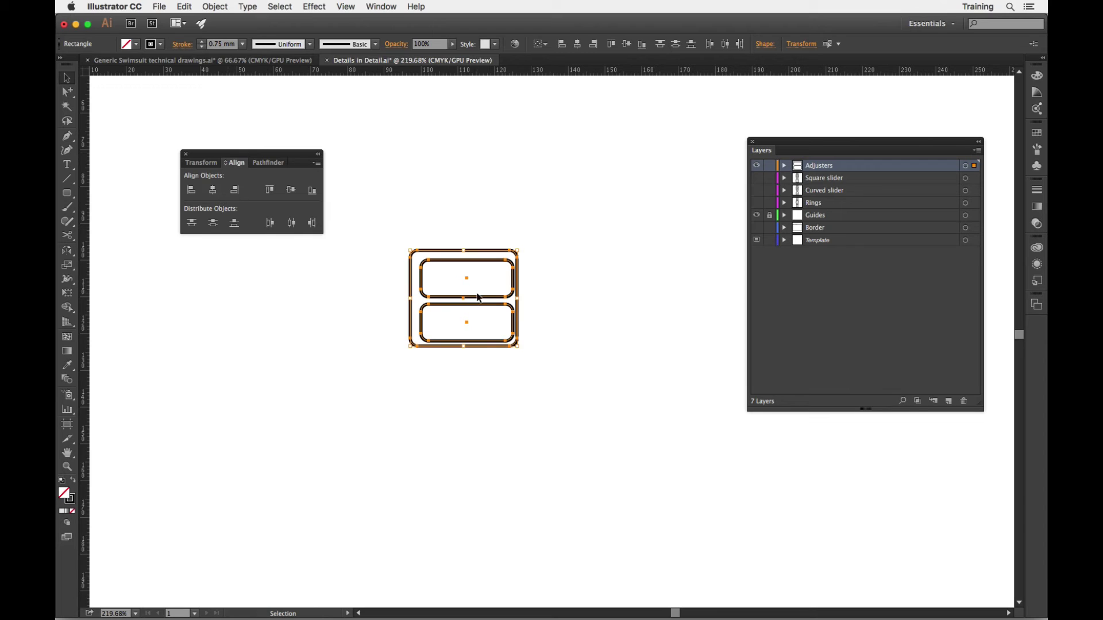
click(533, 225)
click(468, 260)
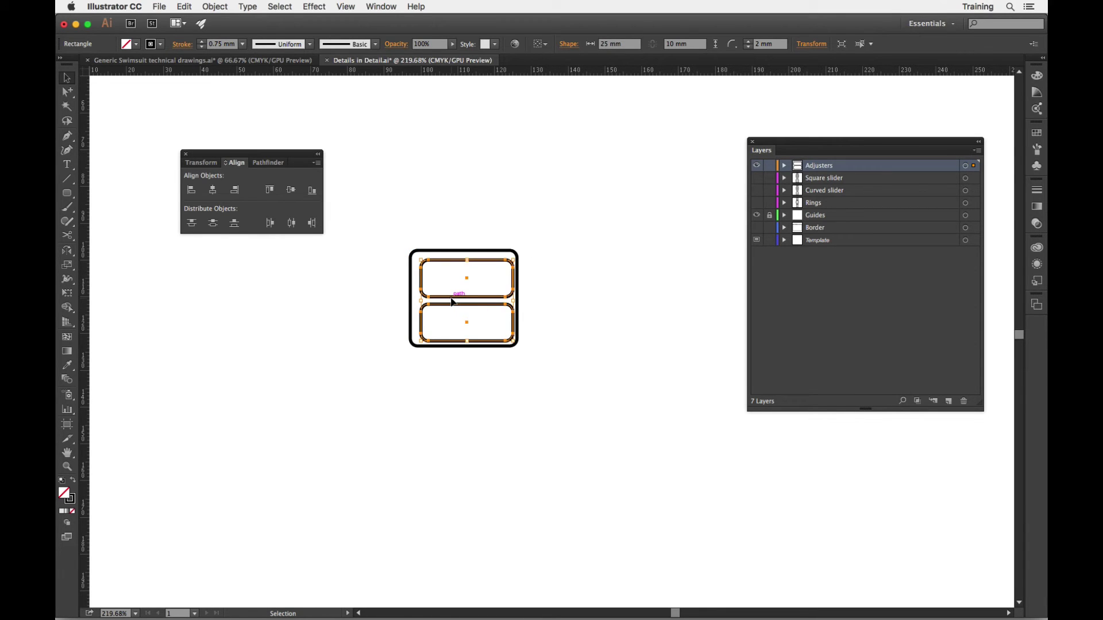
drag(399, 223, 464, 269)
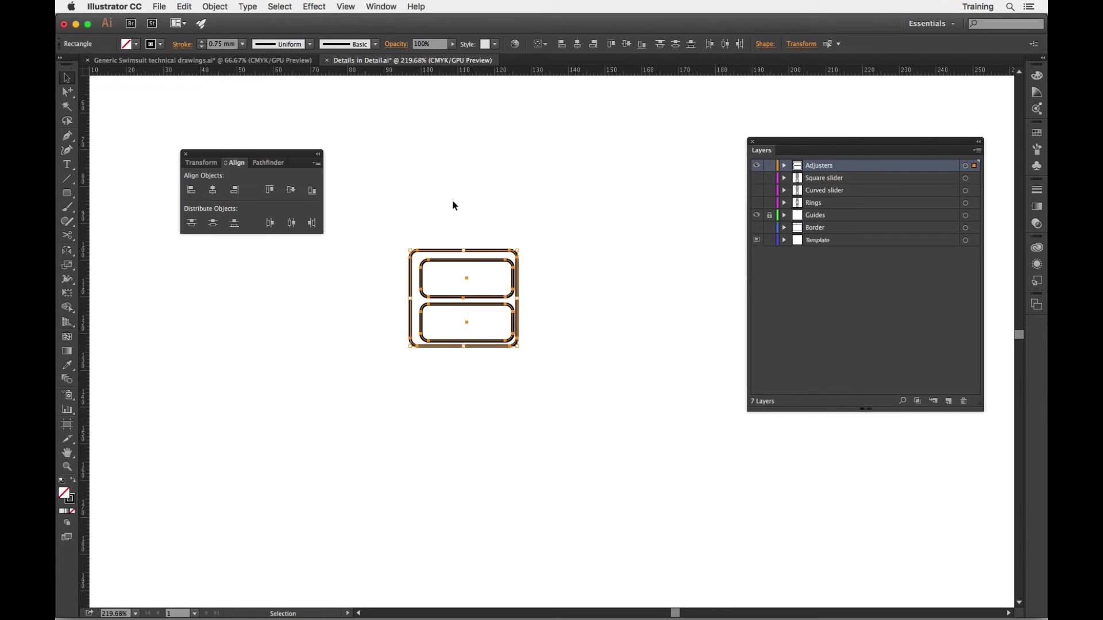
click(213, 190)
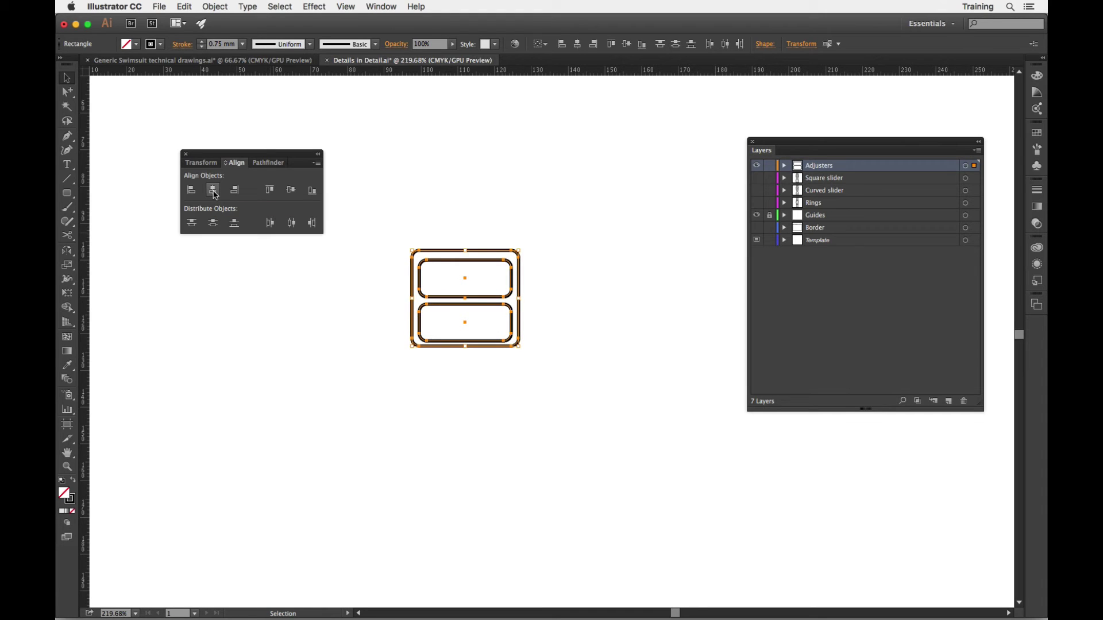
click(292, 192)
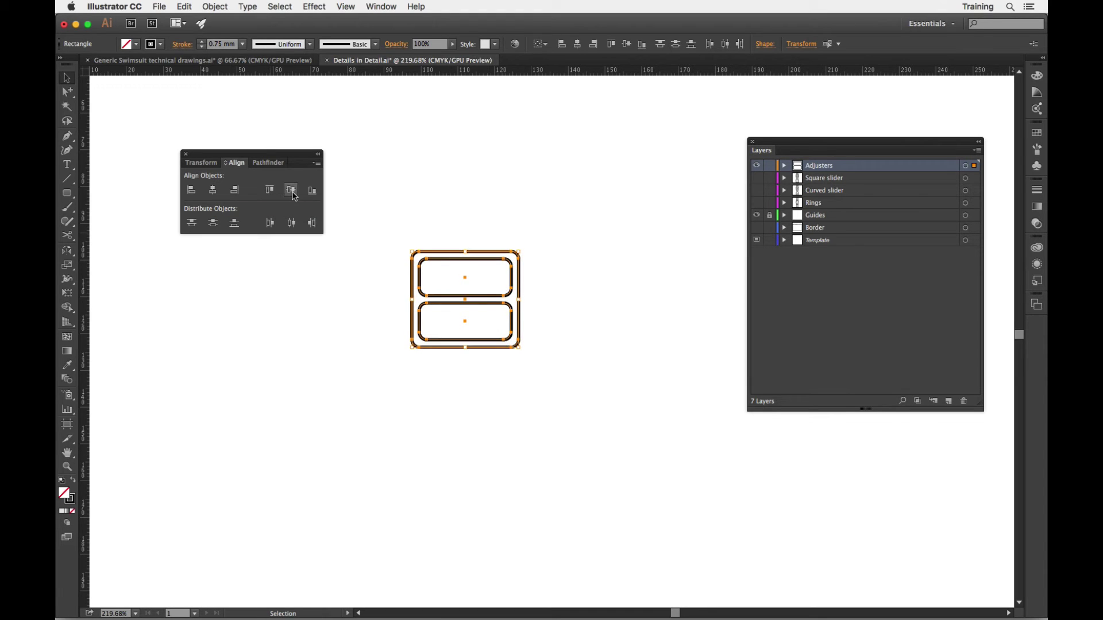
click(593, 234)
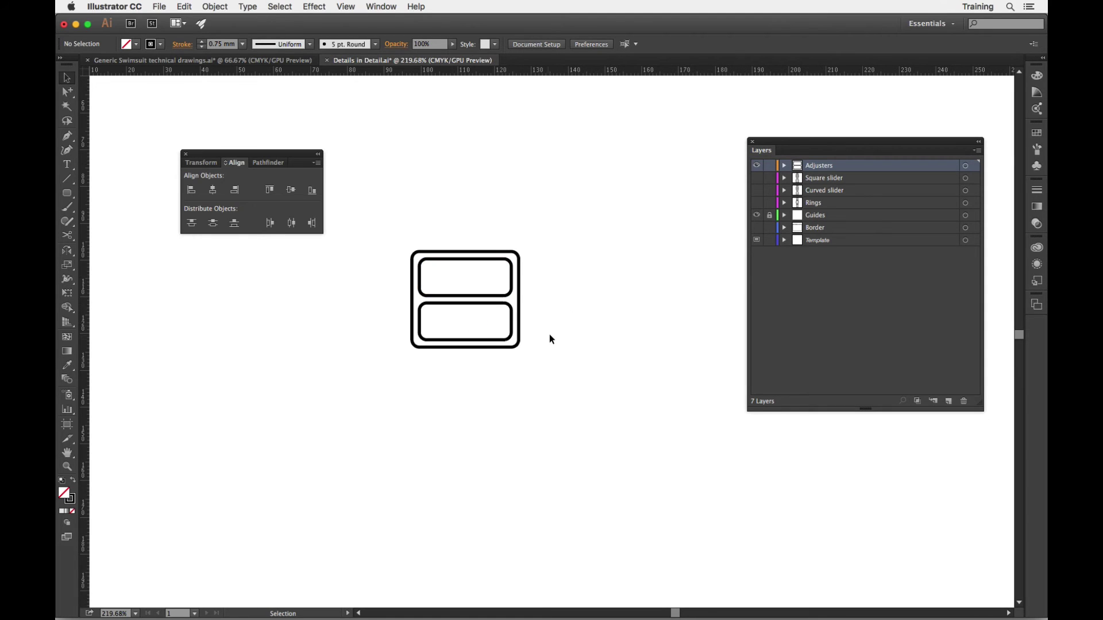
Step: Ungroup the two inner rounded rectangles, deselect them, and move the Layers panel closer to the drawing
click(481, 264)
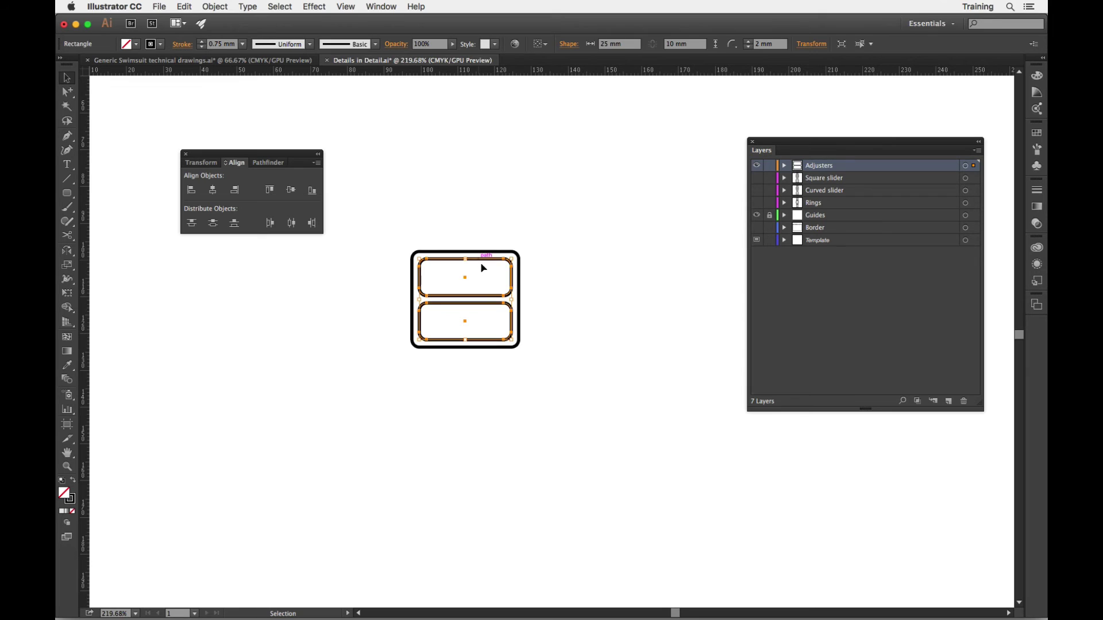
right_click(566, 284)
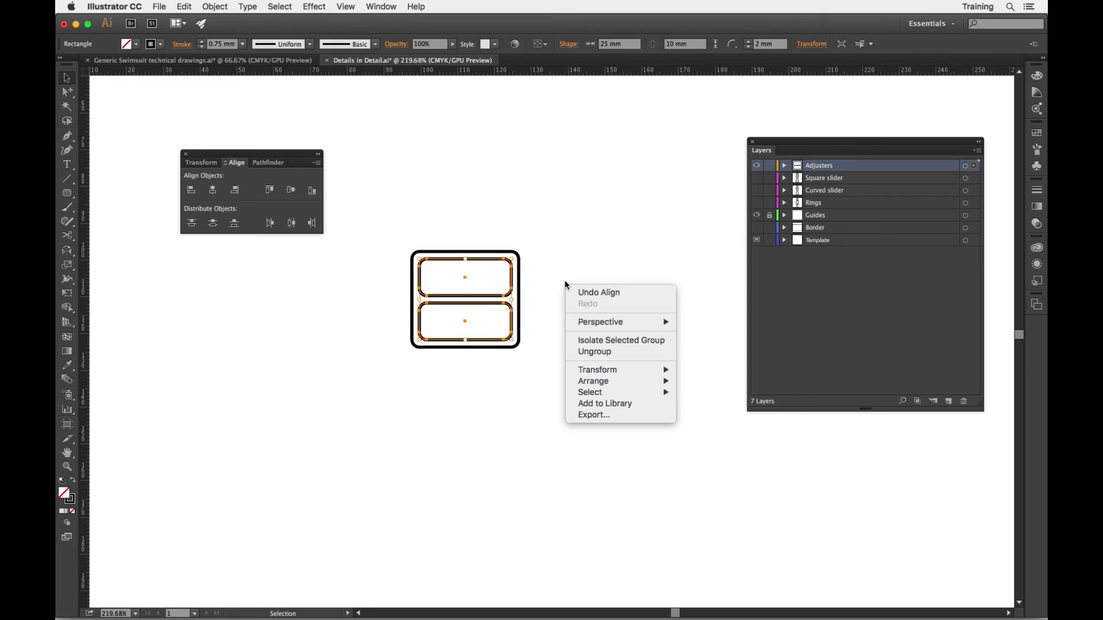
click(595, 351)
click(610, 214)
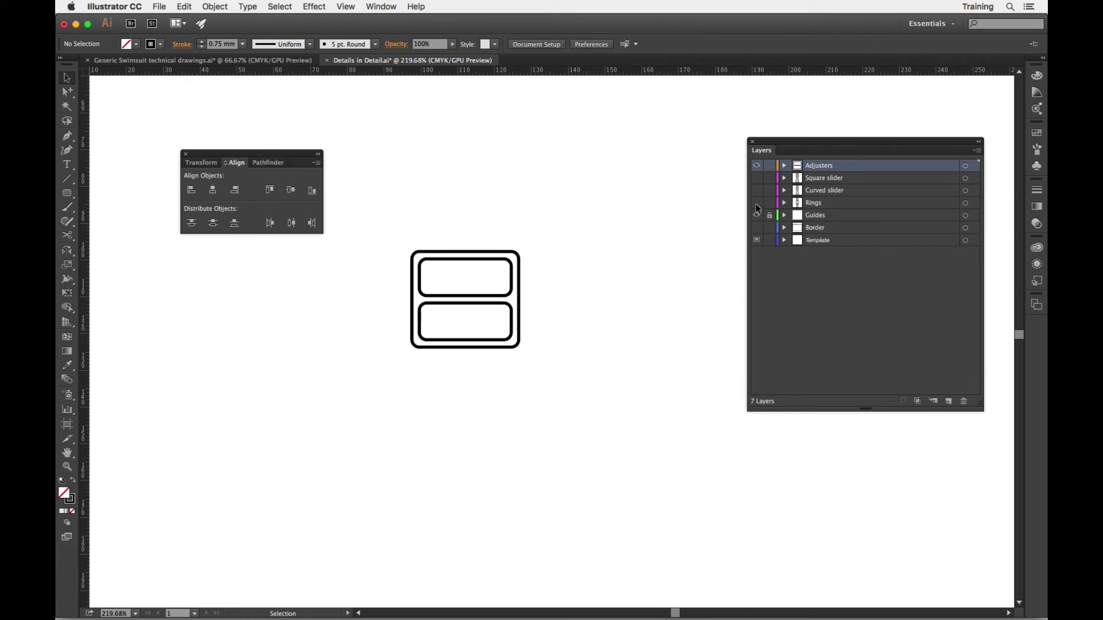
drag(817, 143, 740, 150)
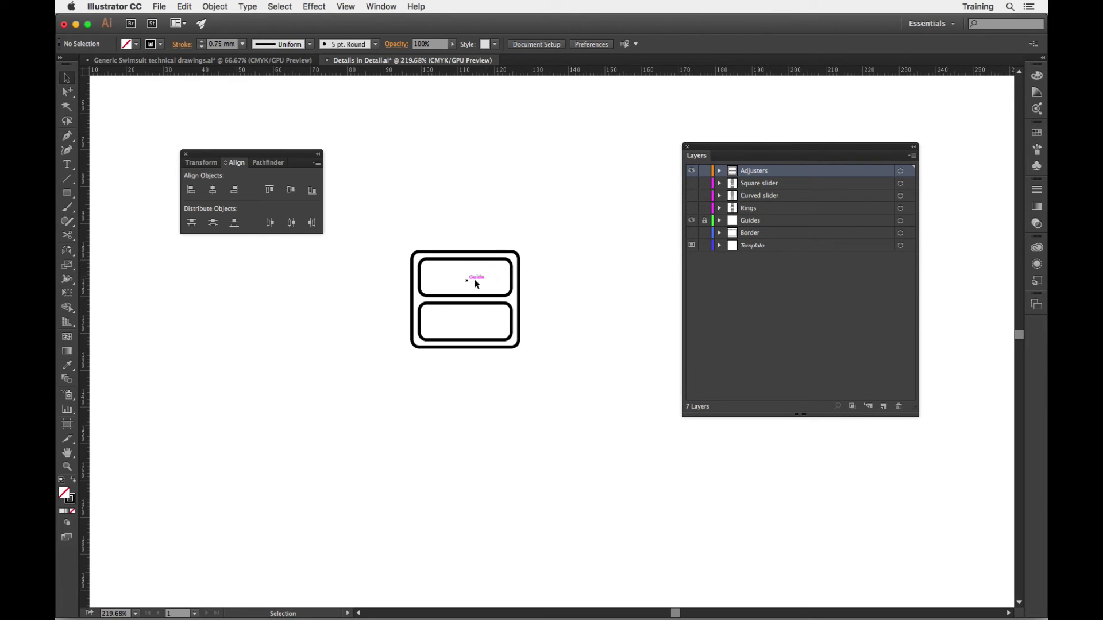
Step: Expand the Adjusters layer, move the outer rectangle beneath the two inner ones, and check the stacking by toggling each rectangle's visibility
click(720, 171)
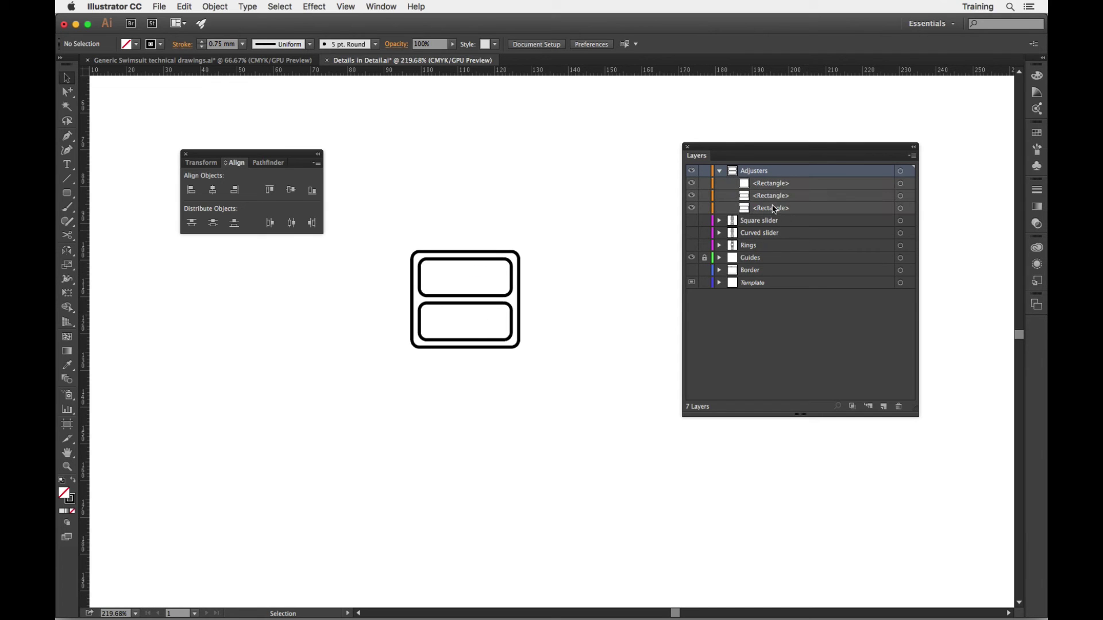
drag(769, 185, 777, 214)
click(691, 184)
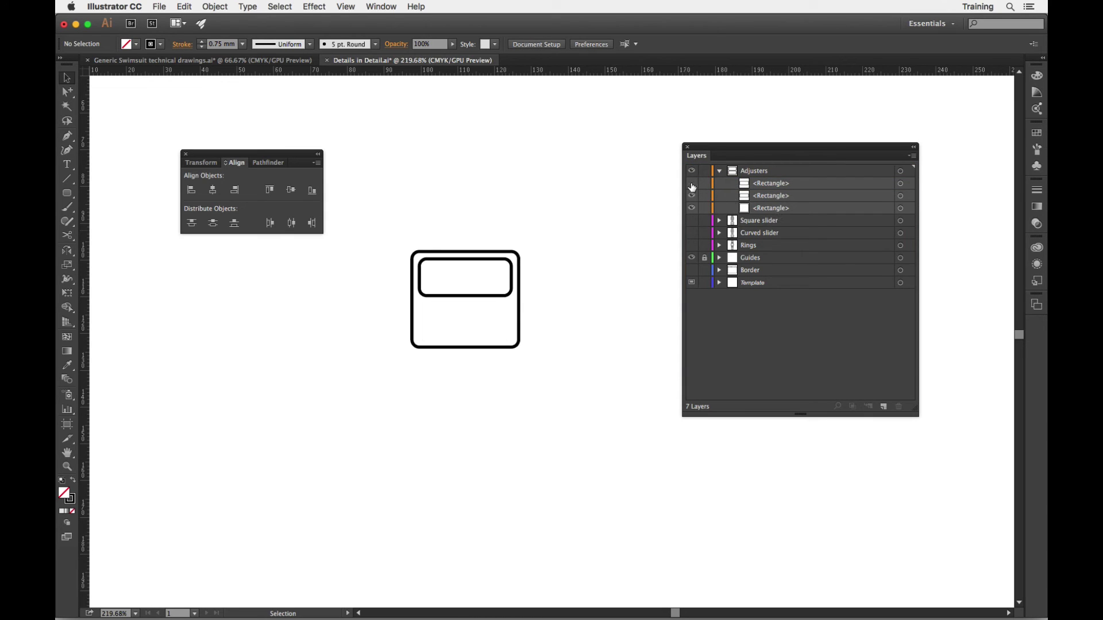
click(692, 184)
click(692, 196)
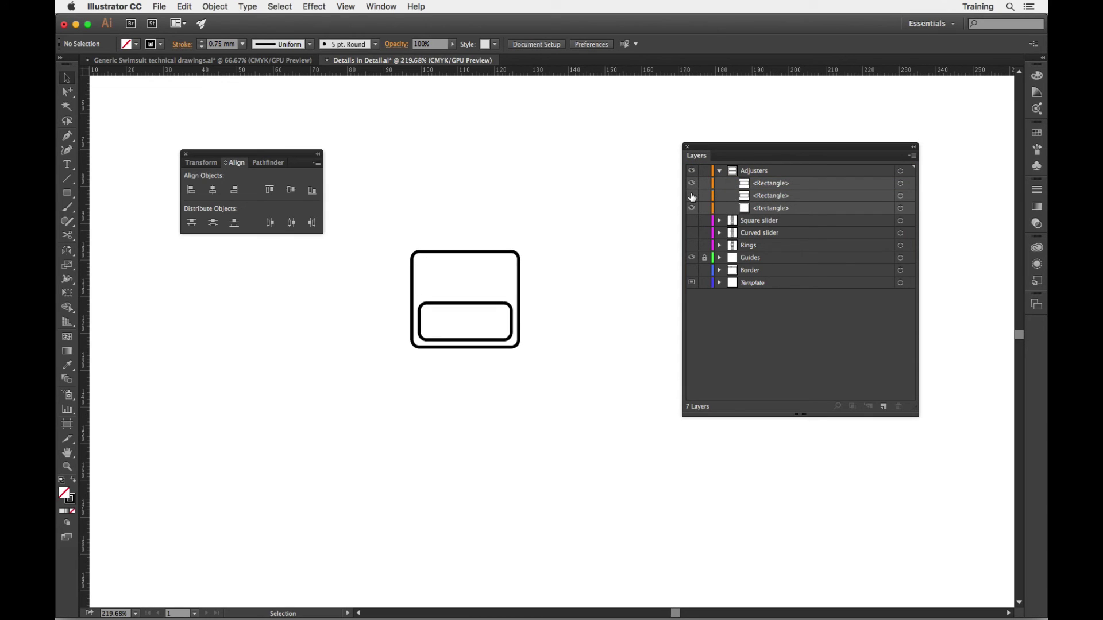
click(692, 196)
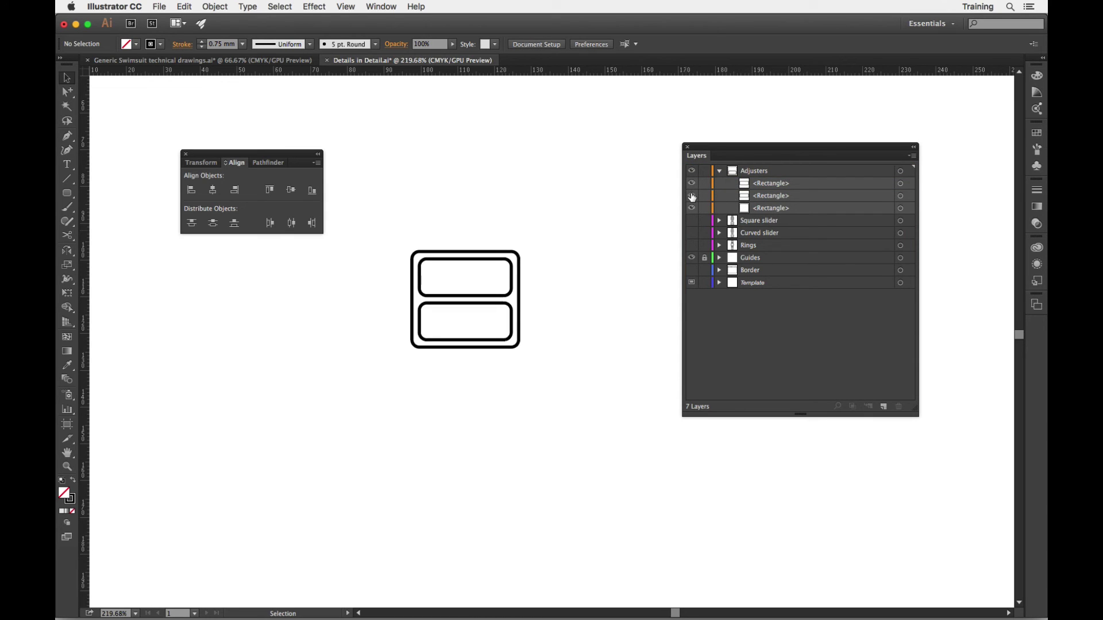
click(779, 212)
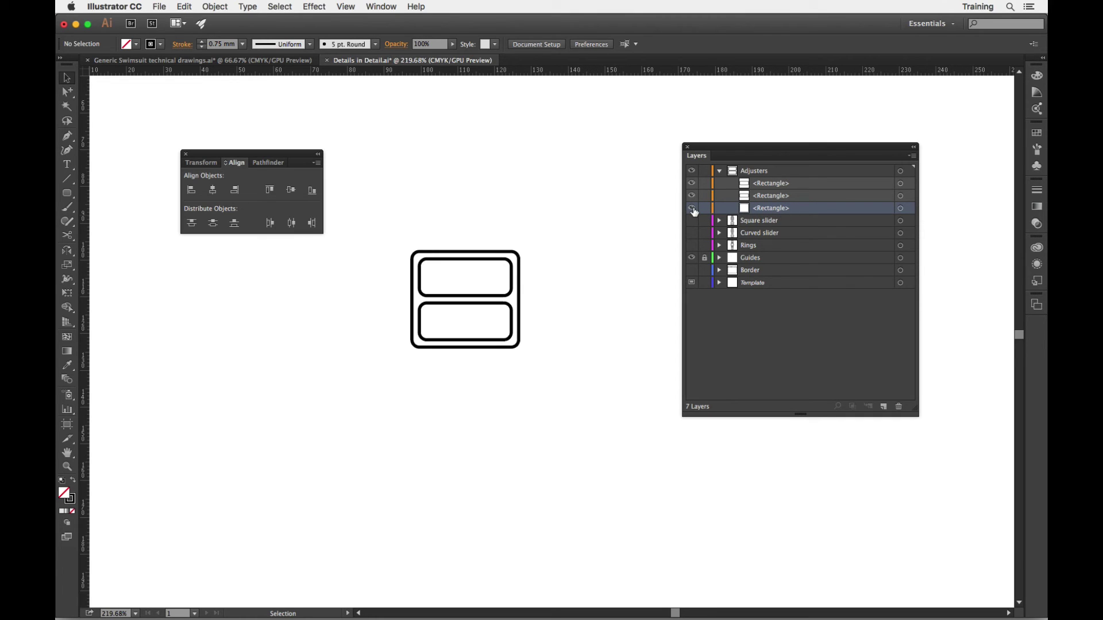
click(692, 209)
click(691, 209)
Step: Combine the outer rectangle and the two inner rectangles into one compound path
drag(398, 239, 560, 364)
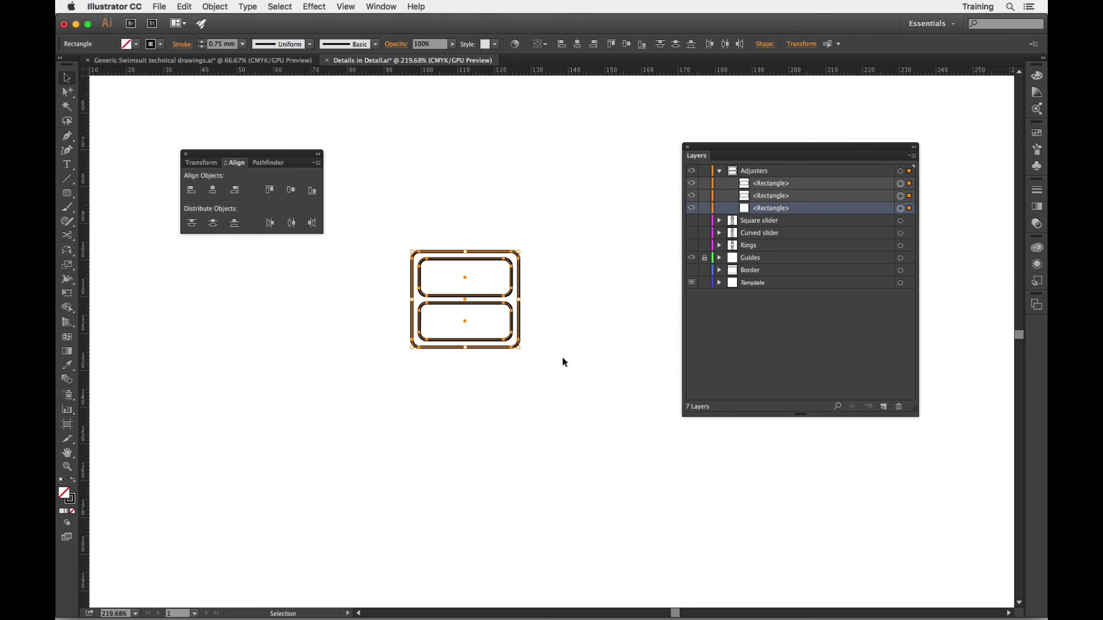
right_click(574, 271)
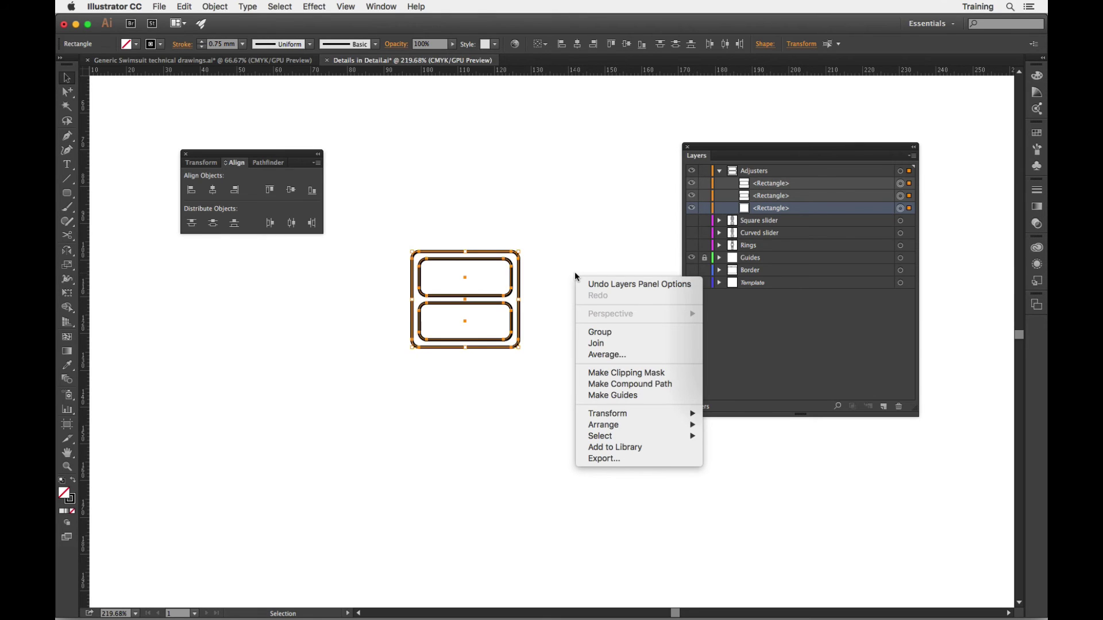
click(640, 383)
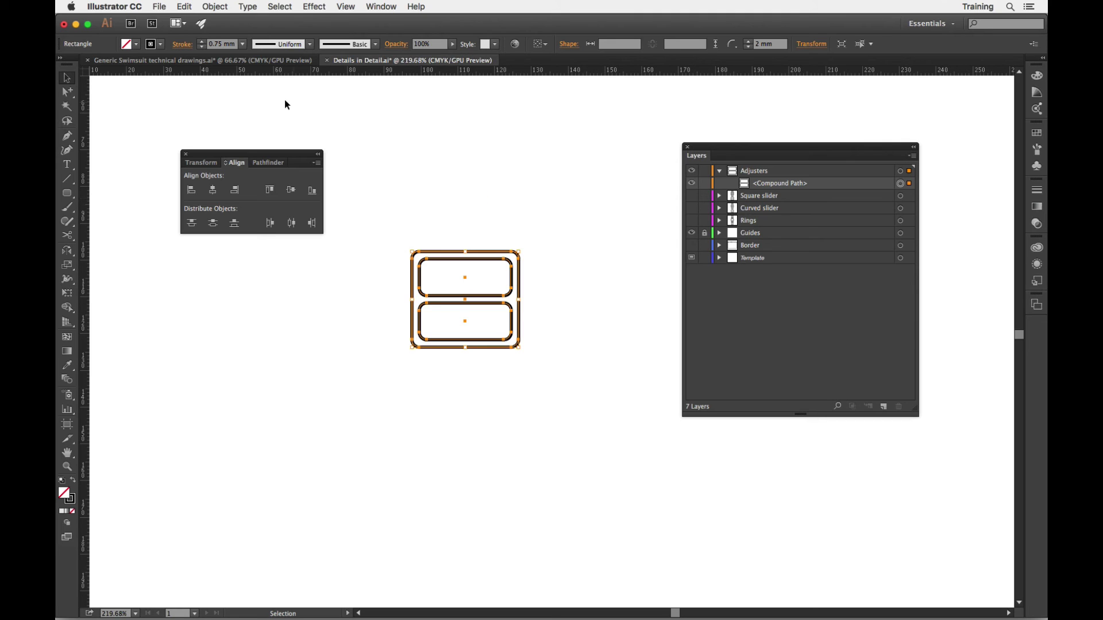
Step: Fill the compound path with a light grey swatch and deselect it
click(136, 44)
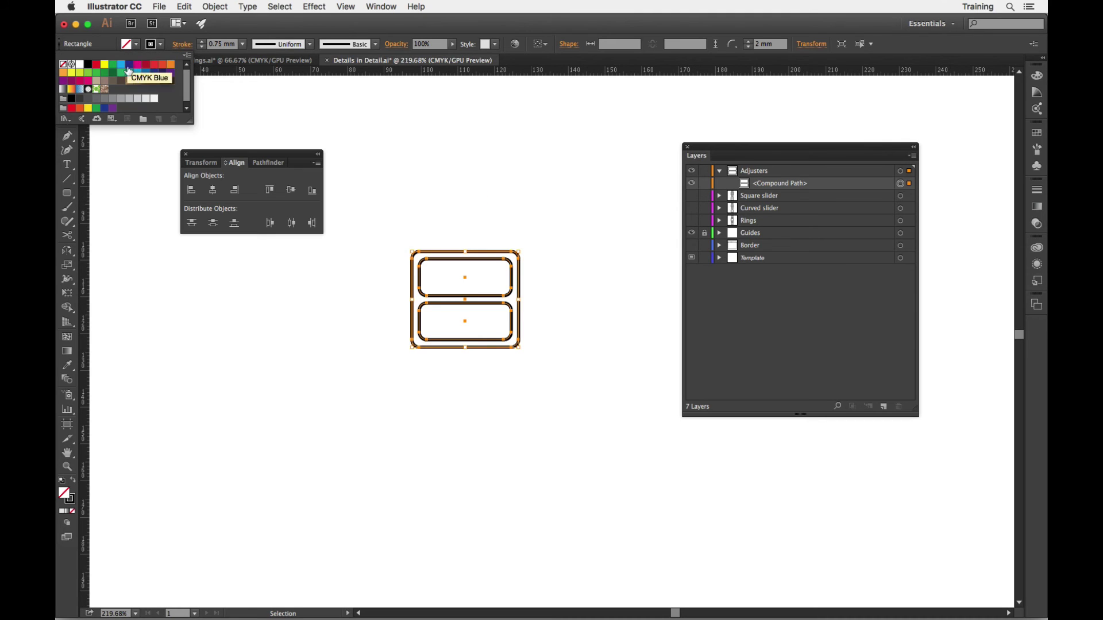
click(138, 99)
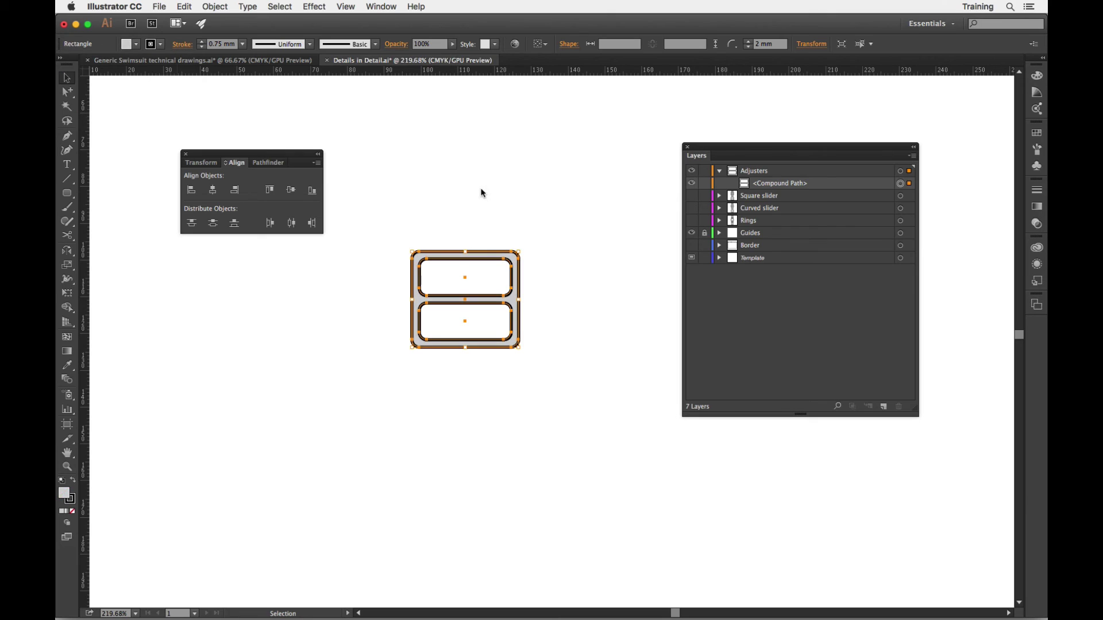
click(568, 221)
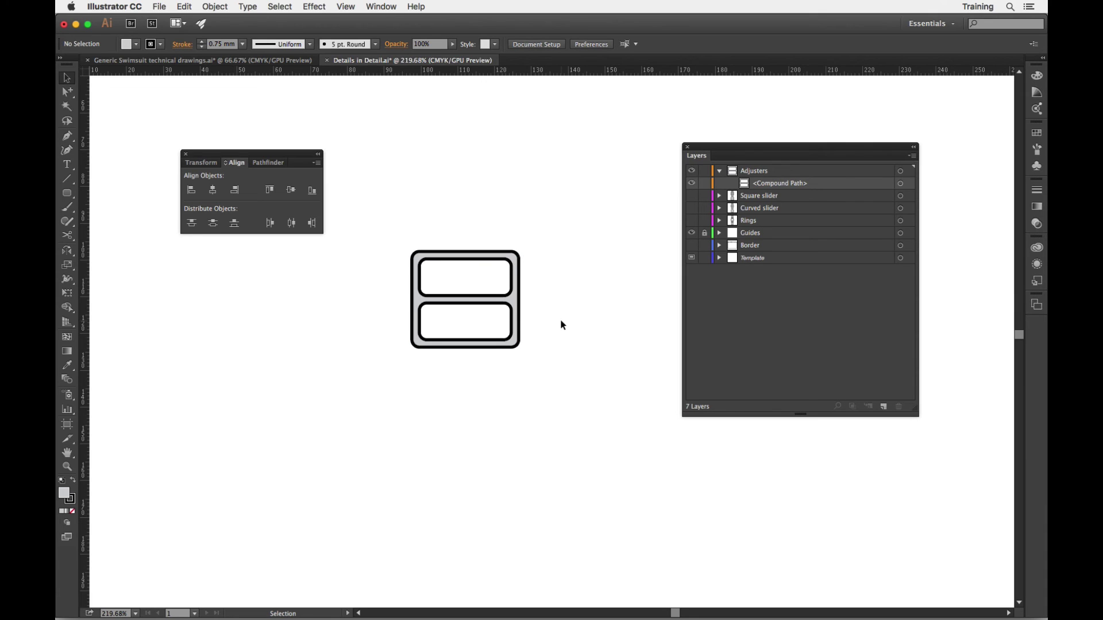
Step: Rename the compound path in the Adjusters layer as "Square adjuster" and deselect it
click(445, 251)
double_click(785, 184)
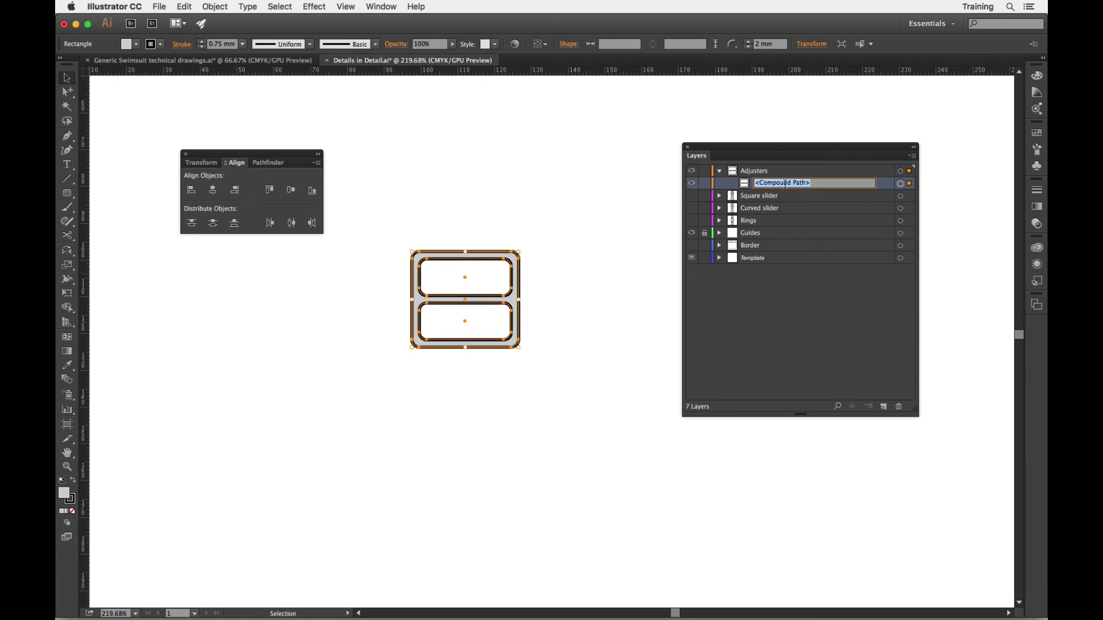
text(Square adjuster)
key(Return)
click(411, 150)
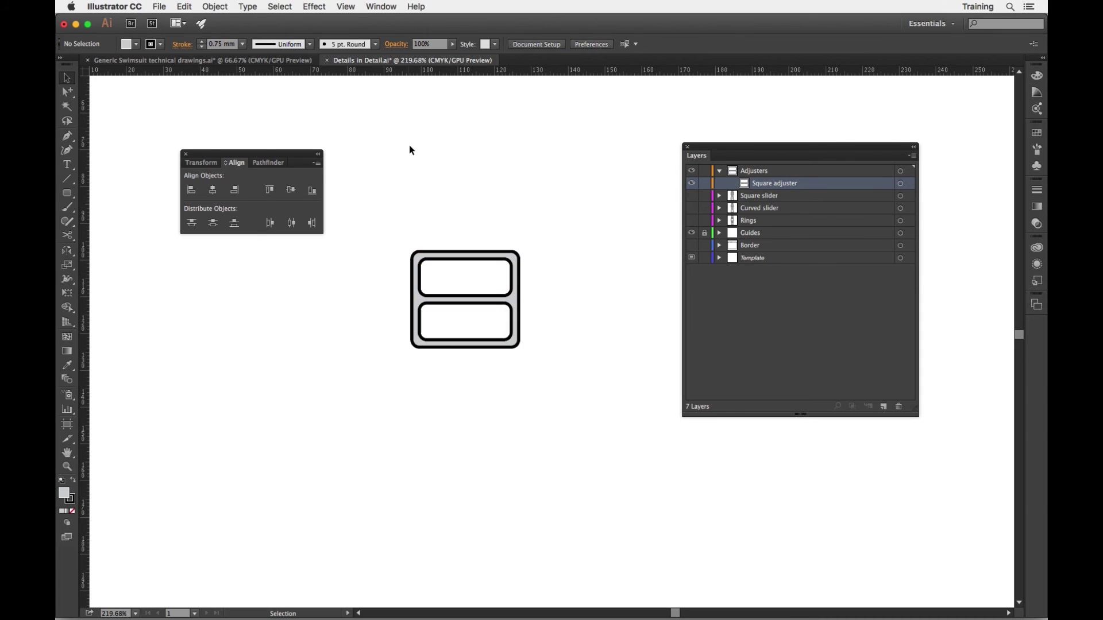
Step: Try enlarging the square adjuster proportionally to about twice its size, undo the scaling, and deselect it
click(518, 257)
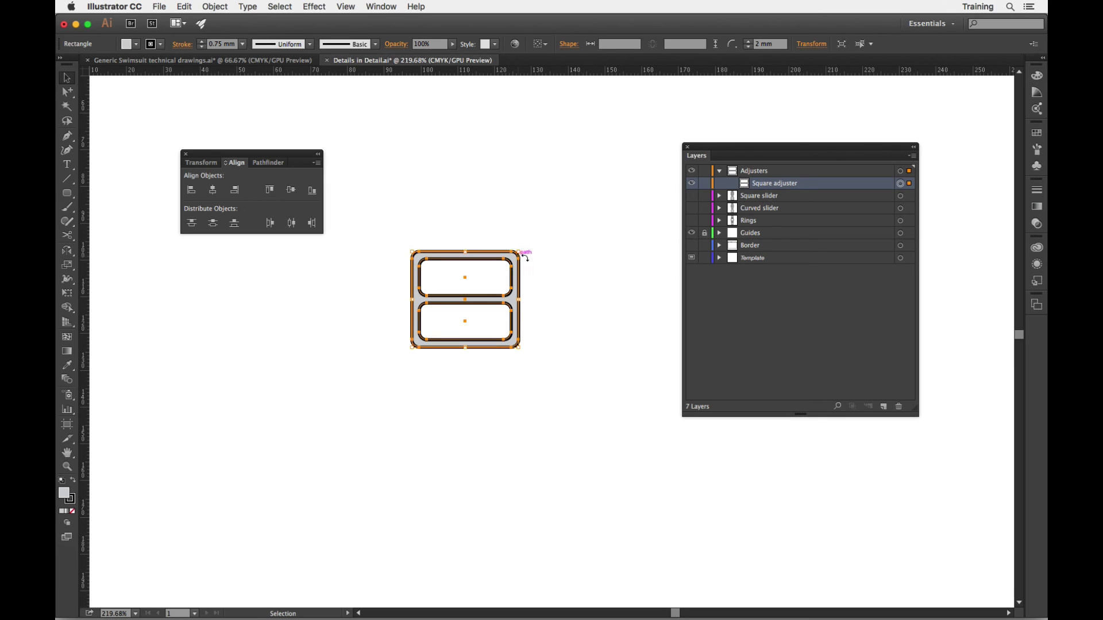
drag(519, 251, 639, 158)
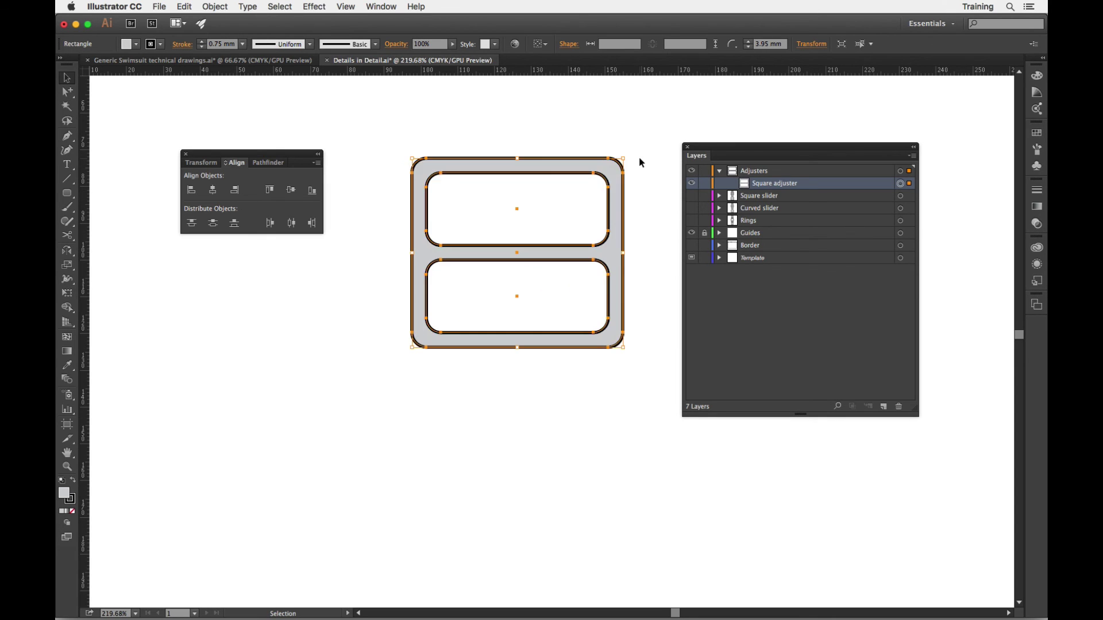
key(super+z)
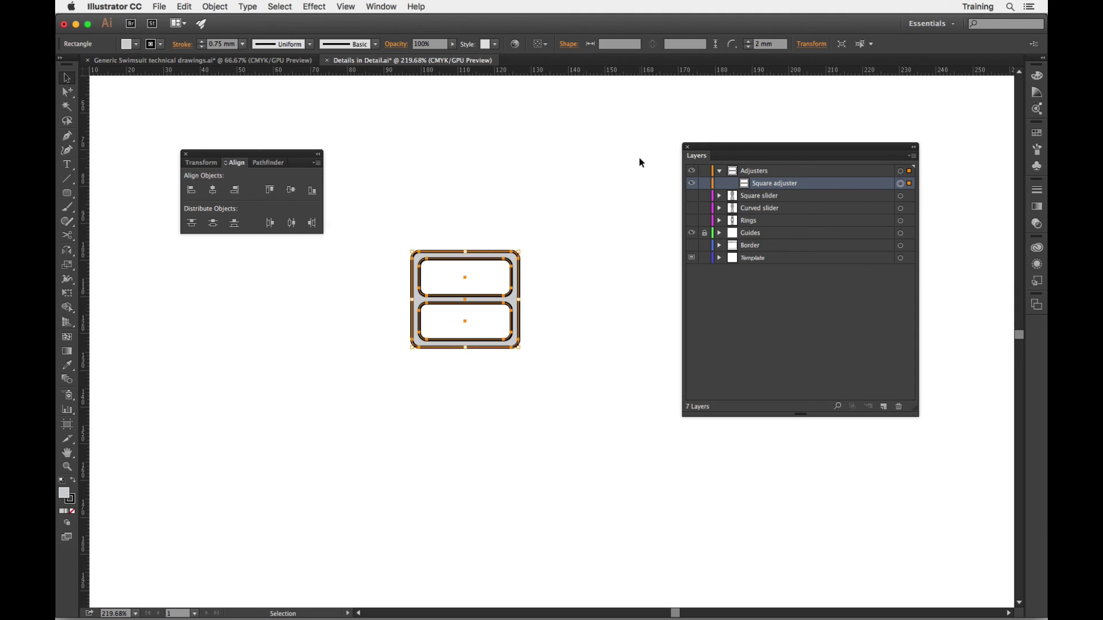
click(519, 164)
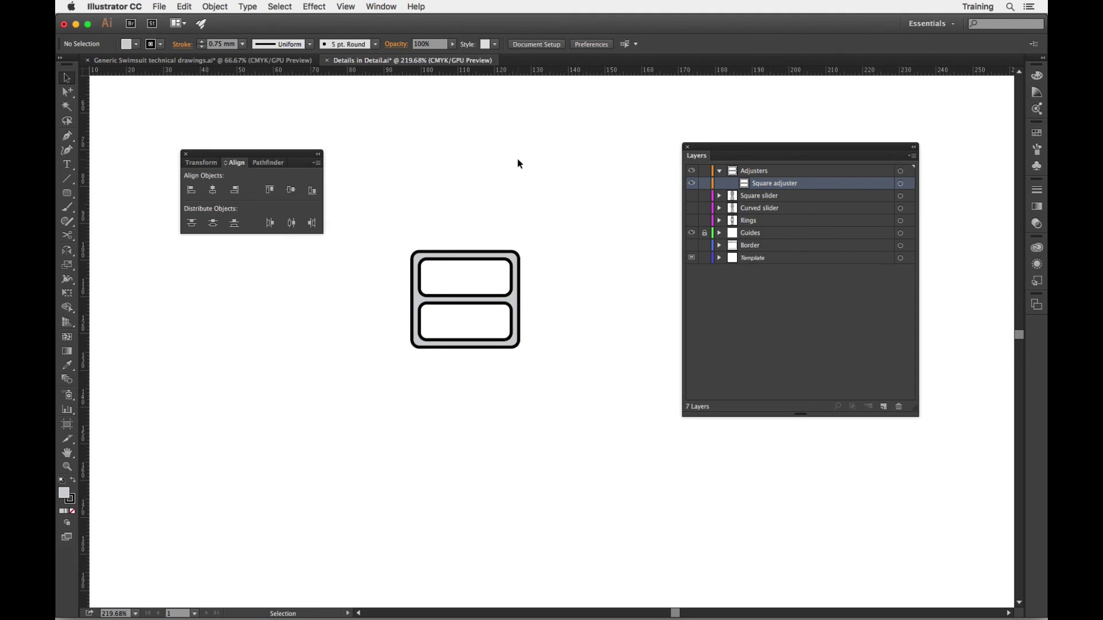
Step: Turn off Scale Corners, try enlarging the square adjuster proportionally to nearly twice its size, and undo the scaling
click(200, 165)
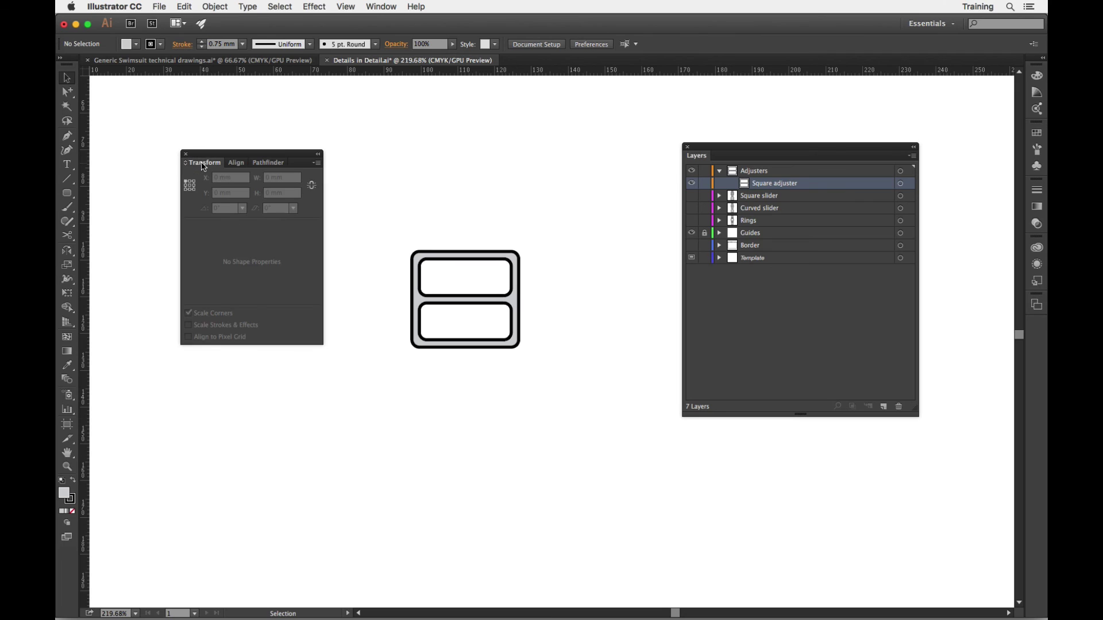
click(466, 252)
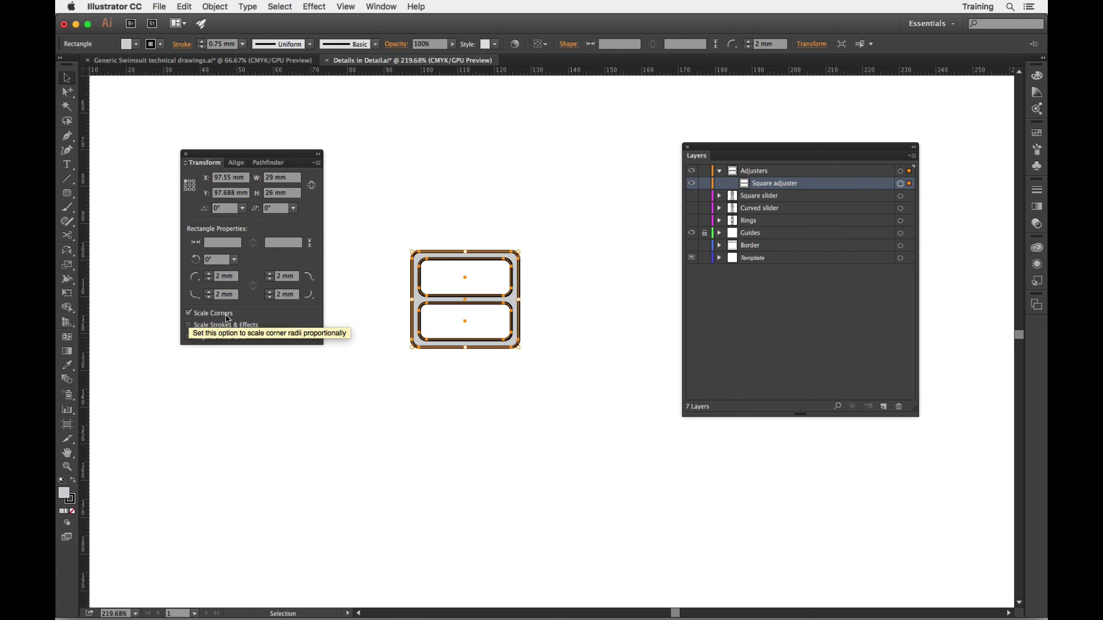
click(189, 314)
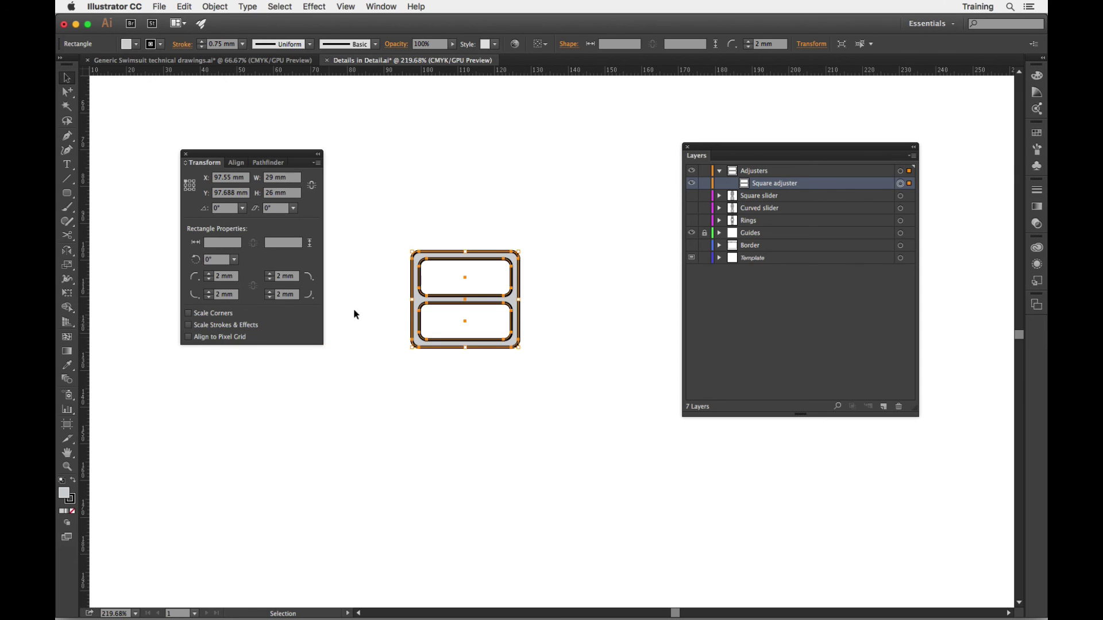
click(414, 217)
click(520, 251)
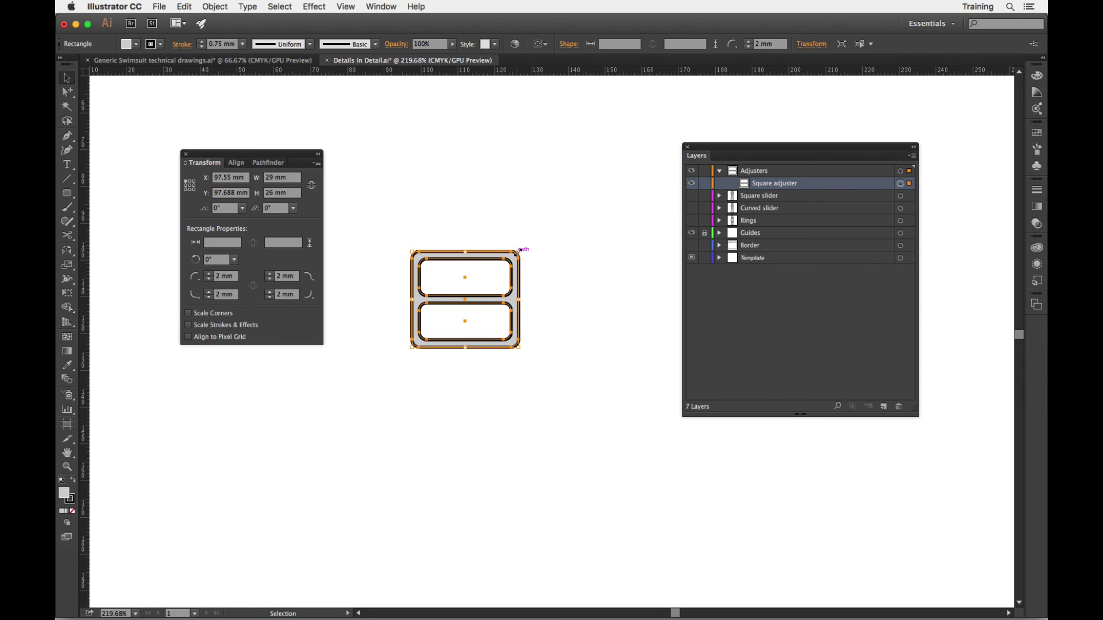
drag(520, 251, 623, 173)
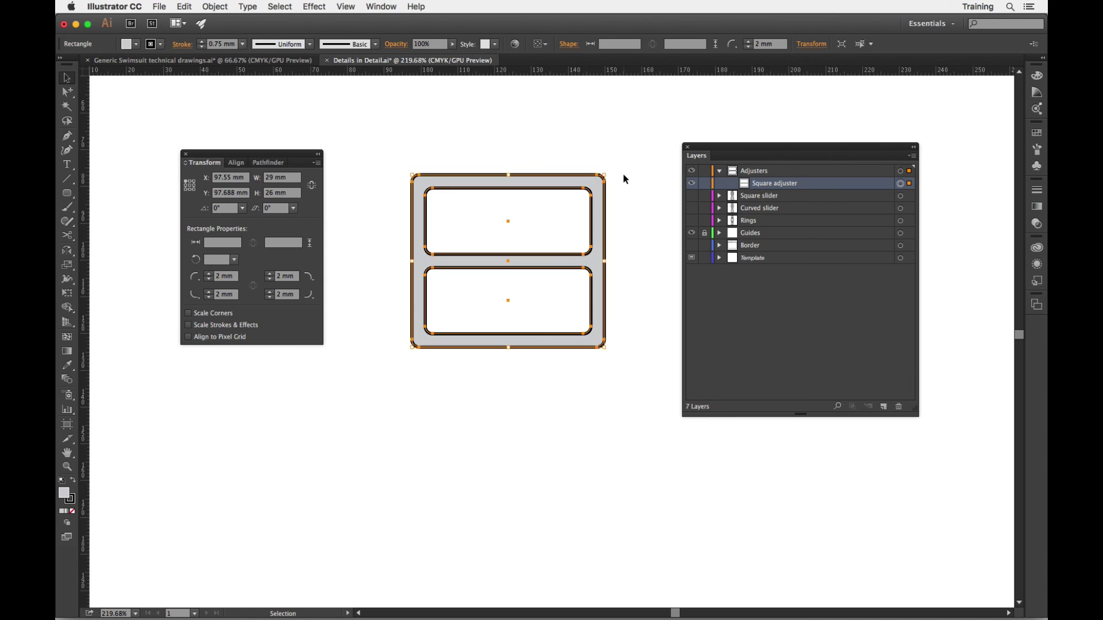
click(630, 223)
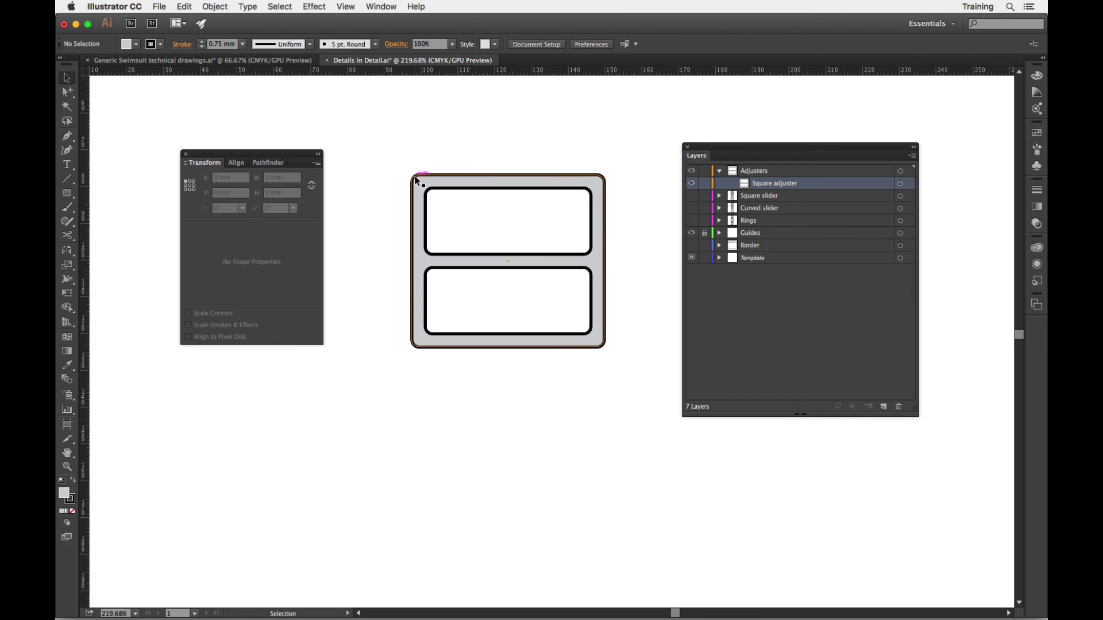
click(442, 223)
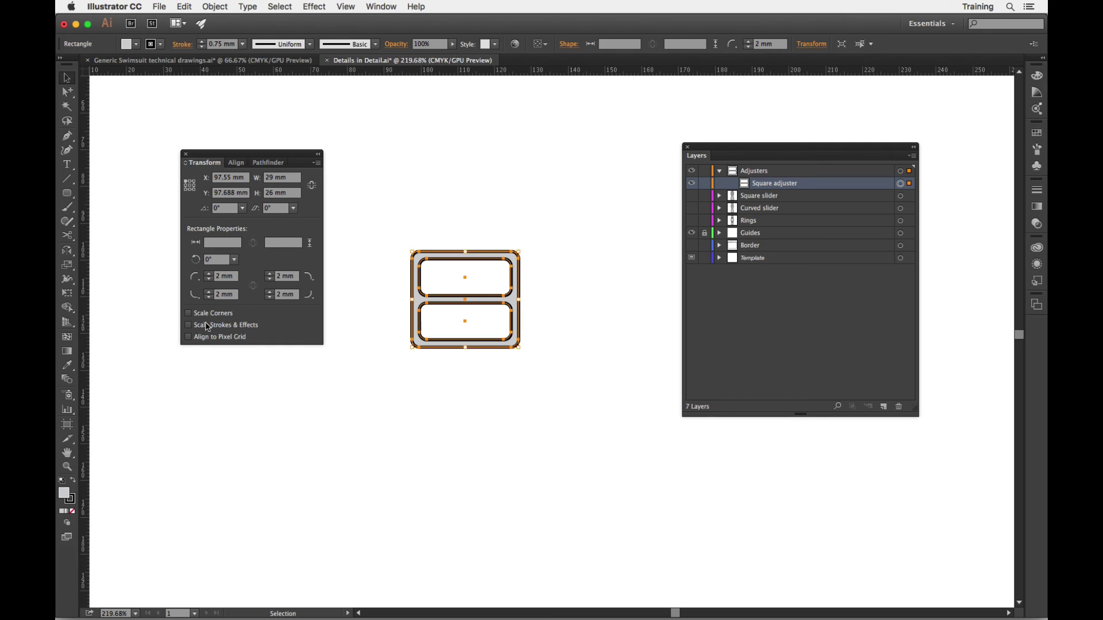
Step: Turn Scale Corners back on, try scaling the square adjuster to about 57.5 x 51.6 mm, and undo the scaling
click(204, 314)
drag(520, 252, 624, 157)
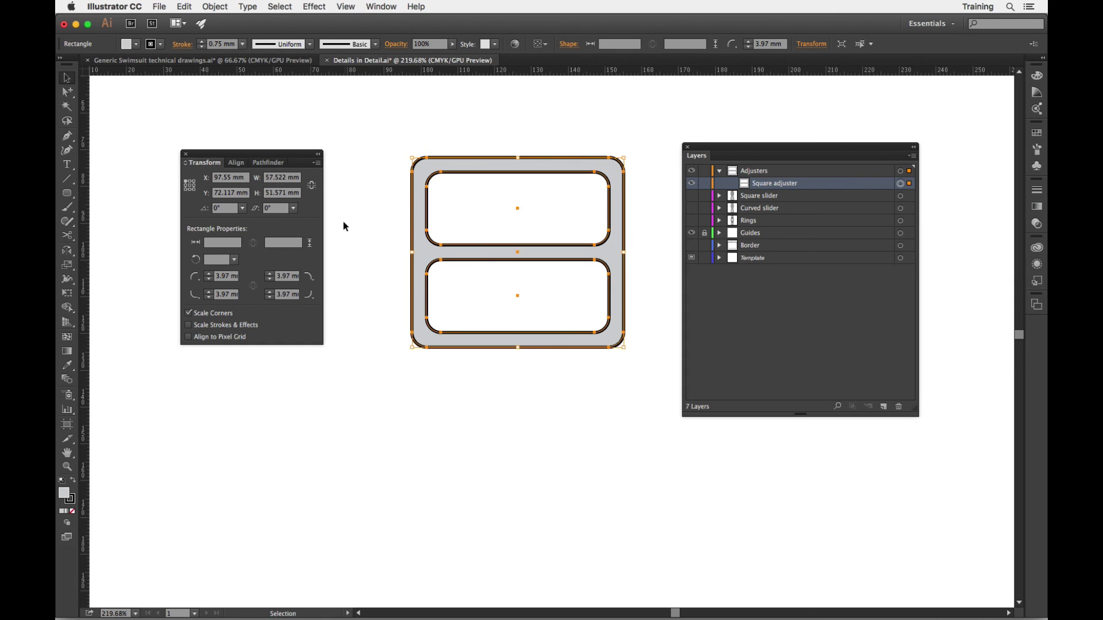
click(347, 197)
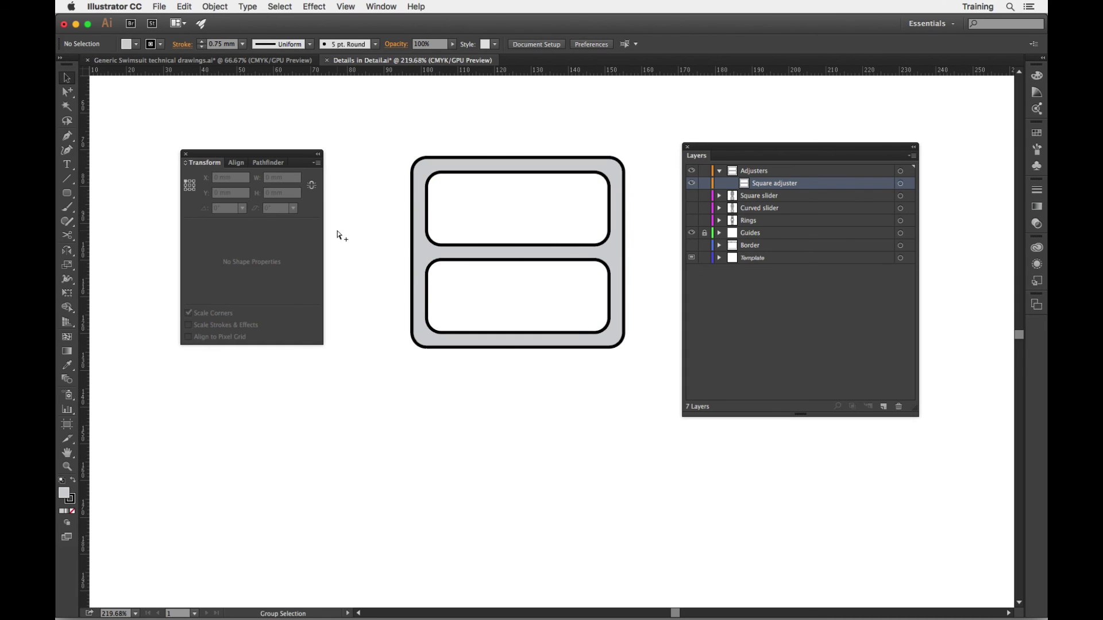
key(super+z)
click(537, 310)
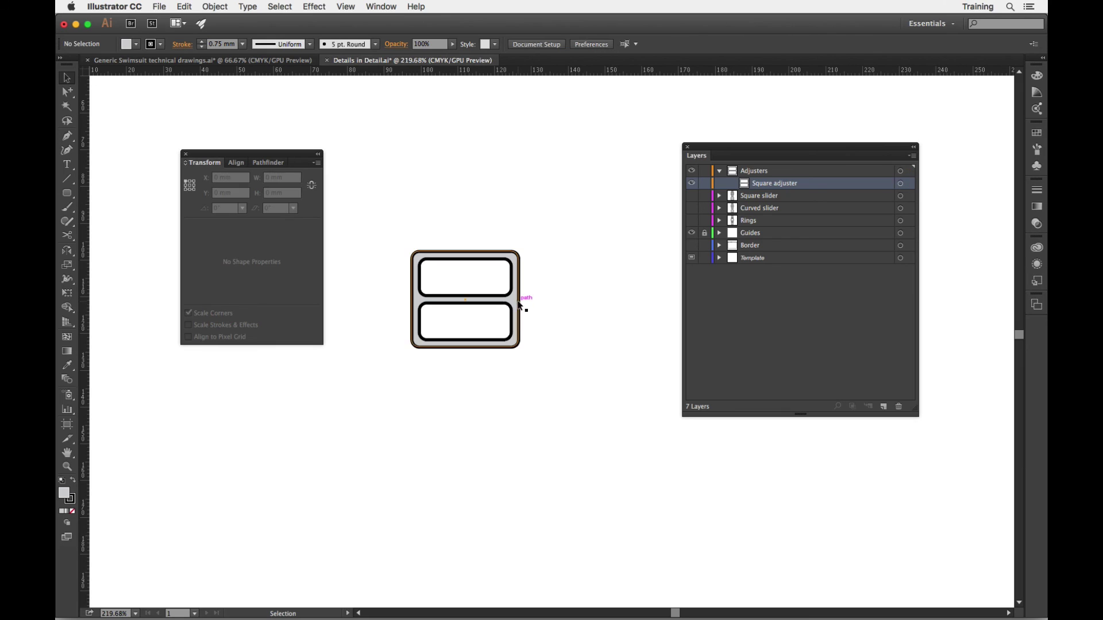
Step: Try stretching only the square adjuster's width to about 51.3 mm, undo the stretch, and leave the adjuster deselected
click(520, 300)
drag(521, 300, 601, 300)
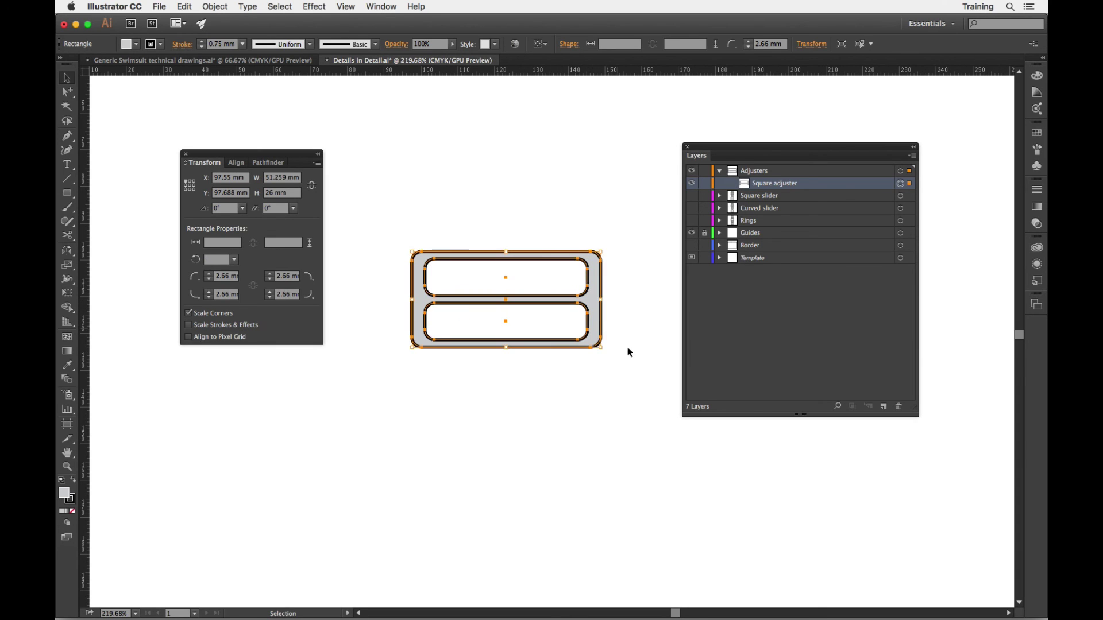
click(496, 379)
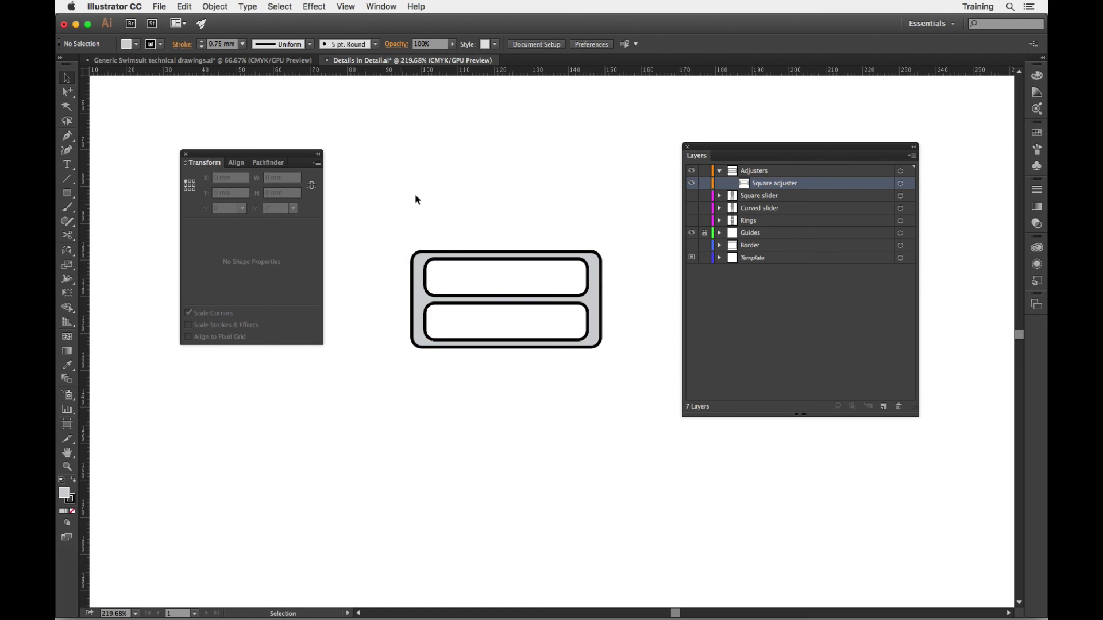
key(super+z)
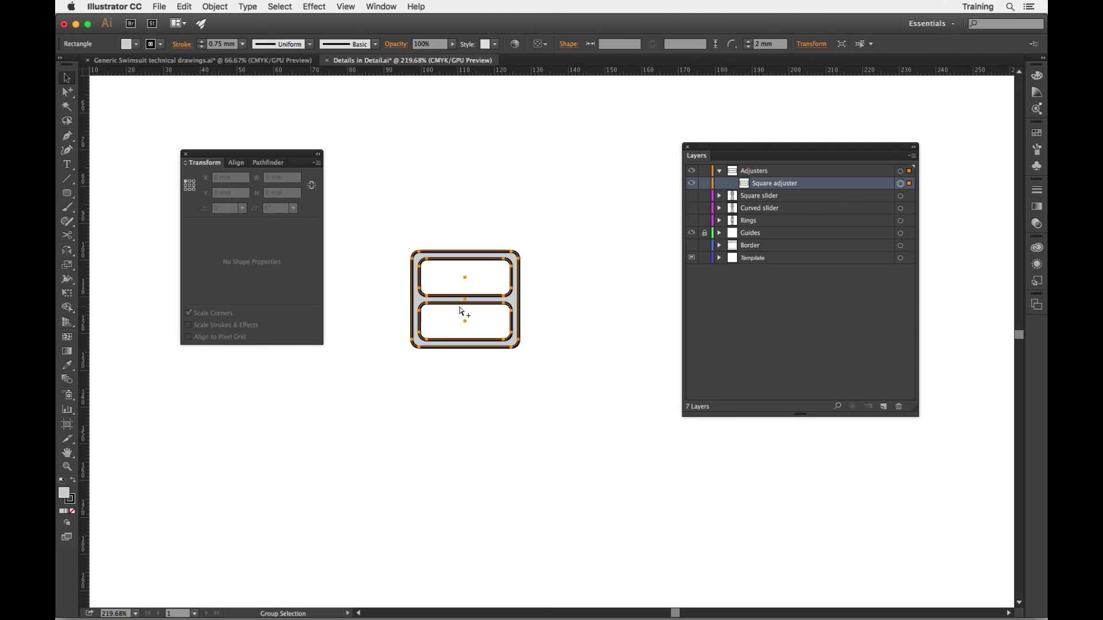
click(522, 313)
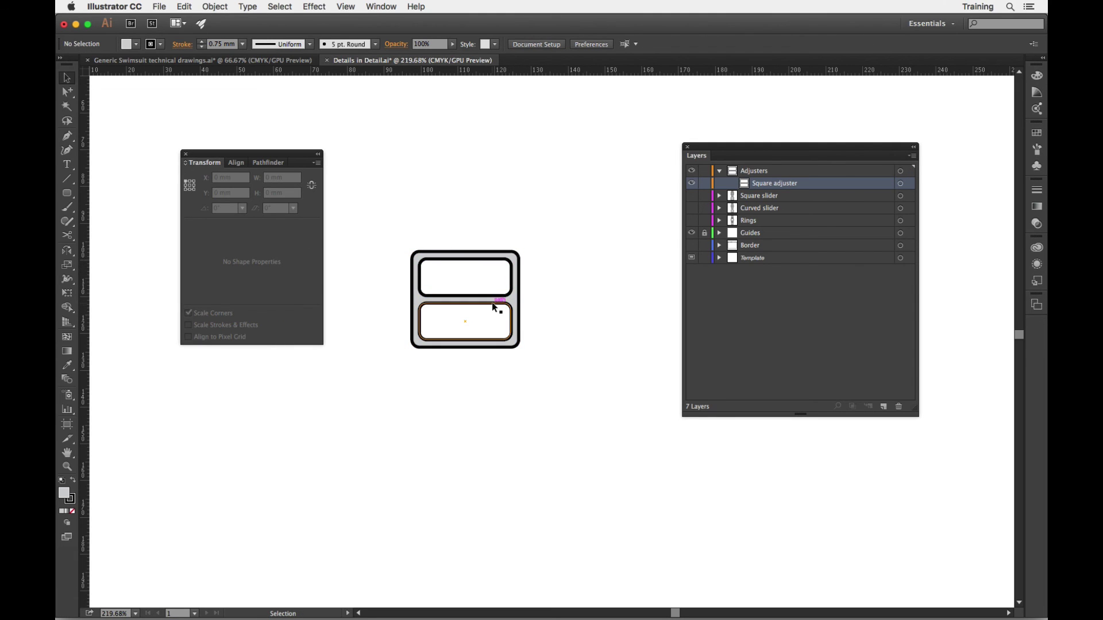
click(520, 306)
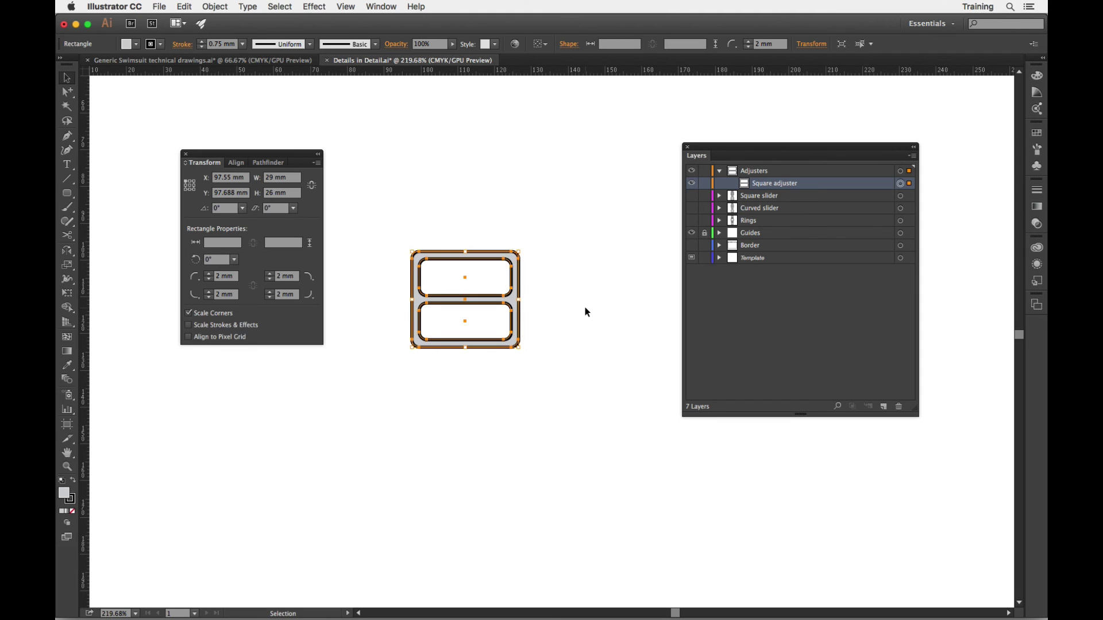
click(584, 306)
Step: Create a rounded rectangle 30 mm wide and 10 mm high with 2 mm corner radius beside the square adjuster, deselect it, and move the Layers panel clear
scroll(590, 310, right, 3)
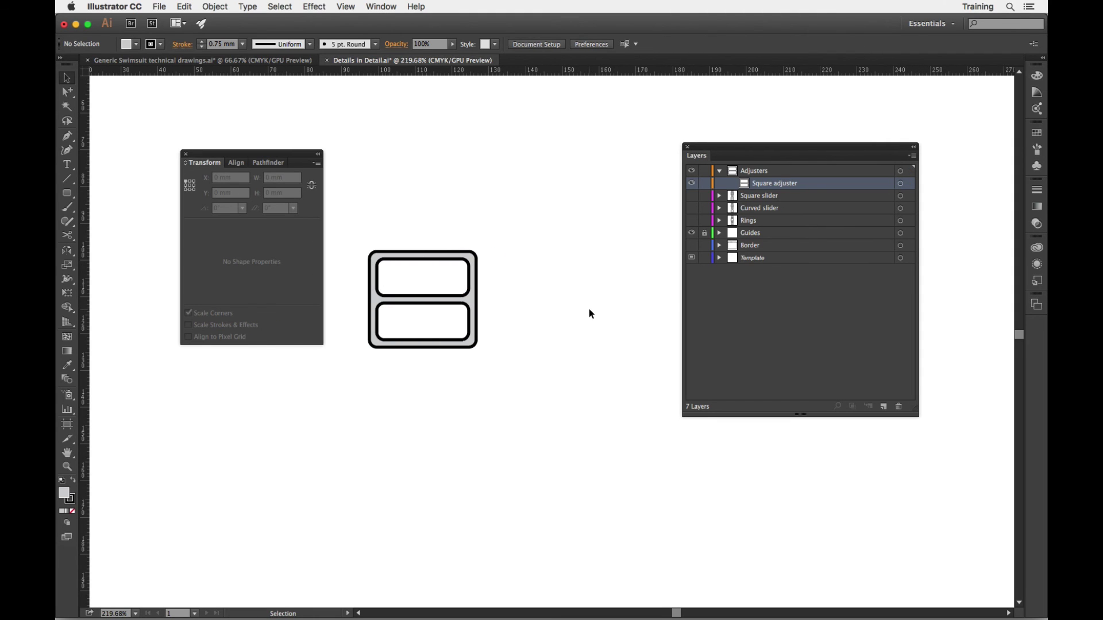
click(67, 192)
click(176, 209)
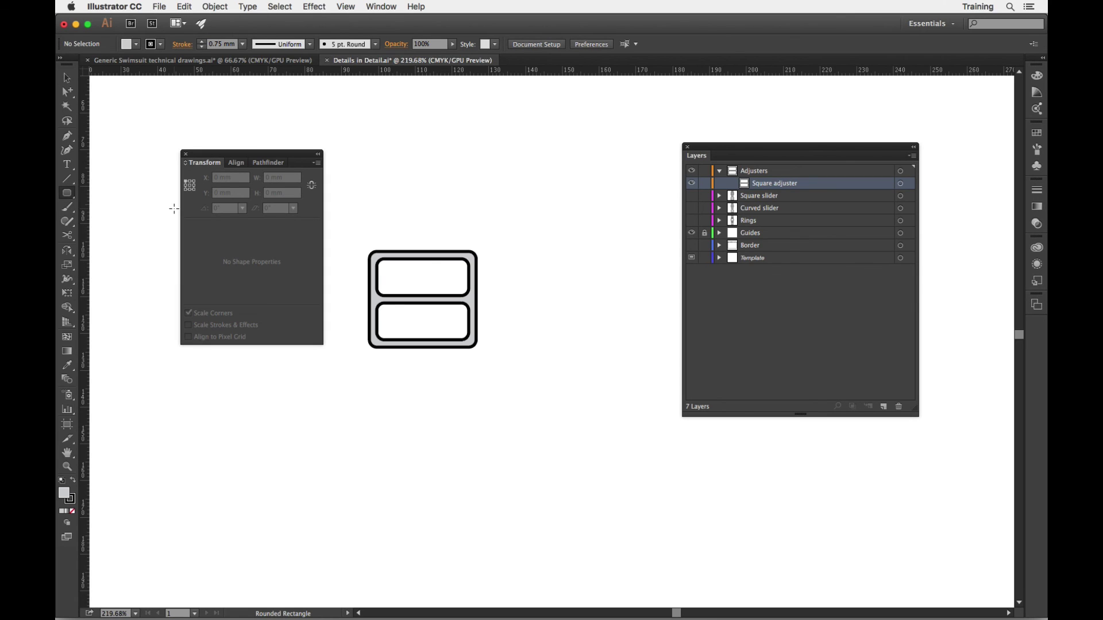
click(561, 263)
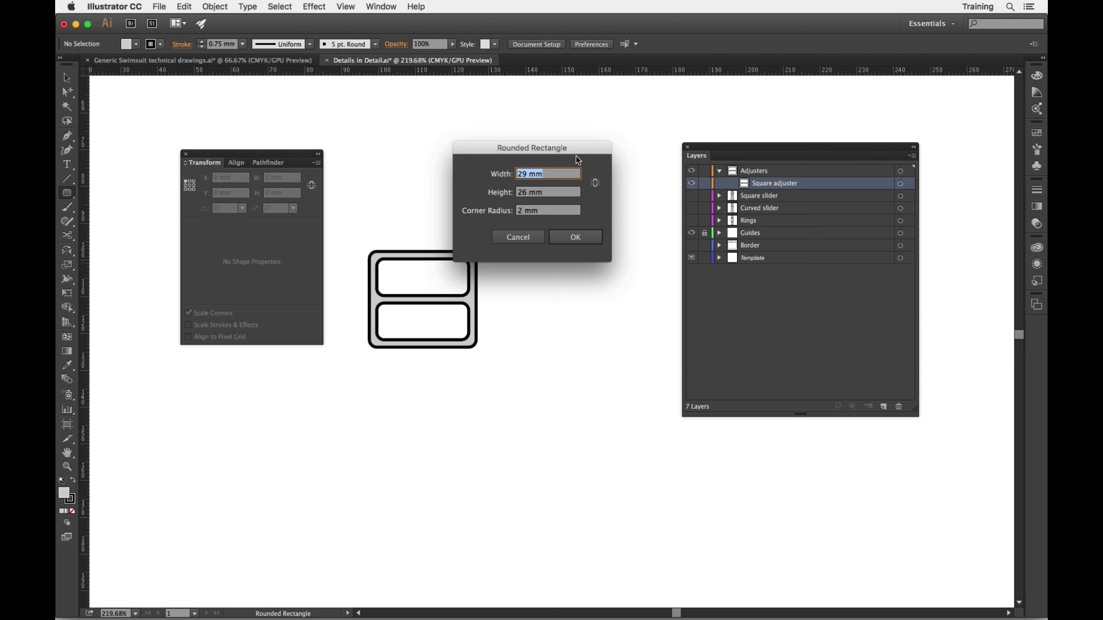
text(30)
key(Tab)
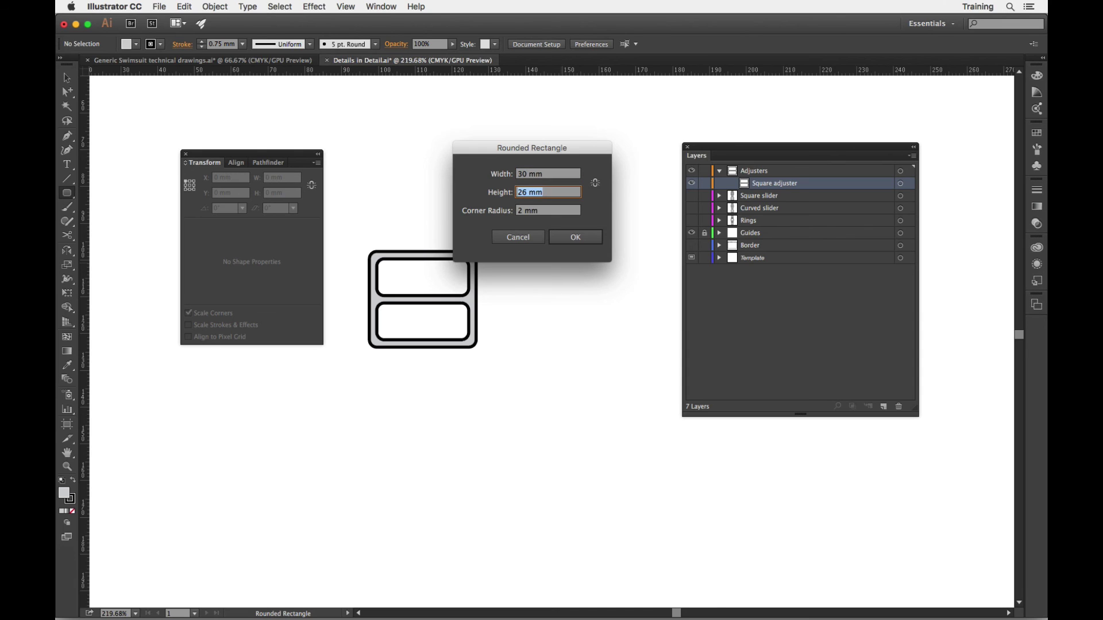
text(10)
click(592, 237)
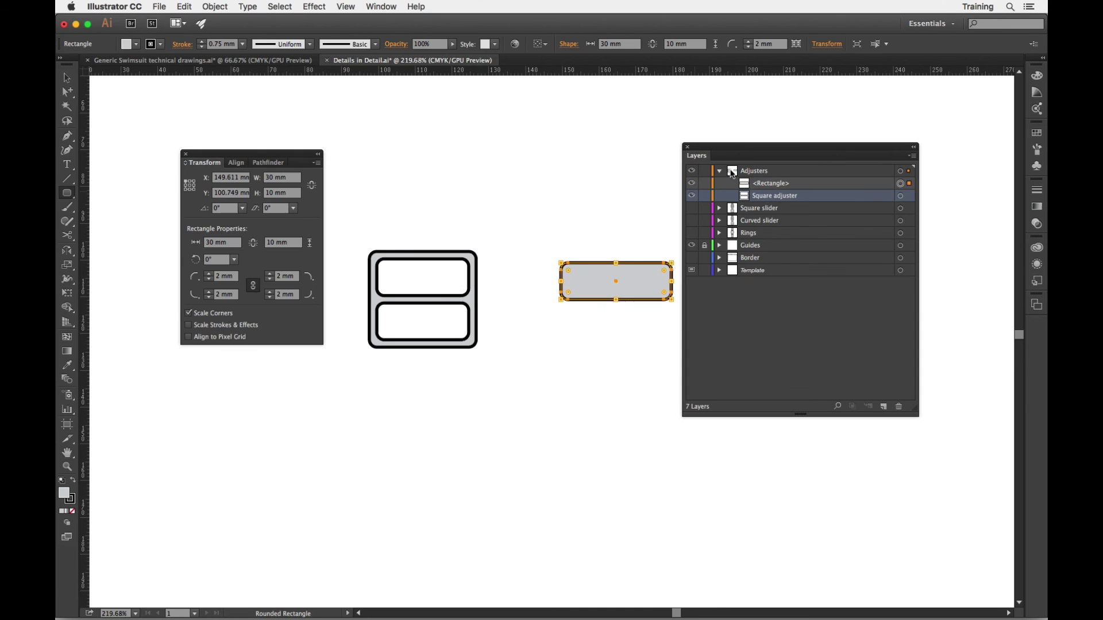
drag(725, 151, 812, 159)
key(v)
click(744, 247)
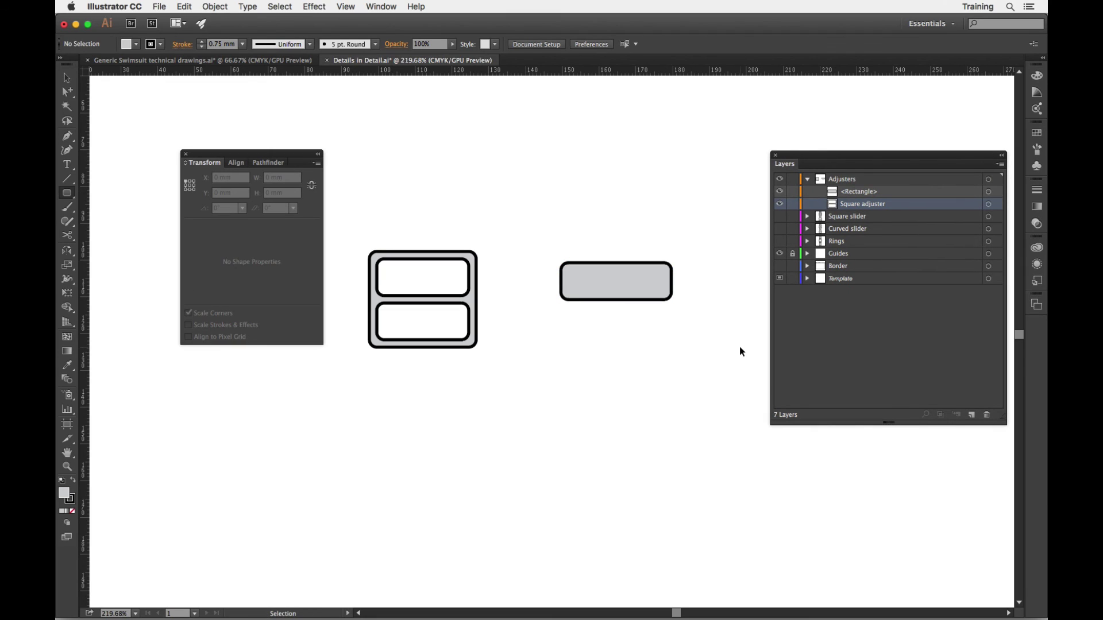